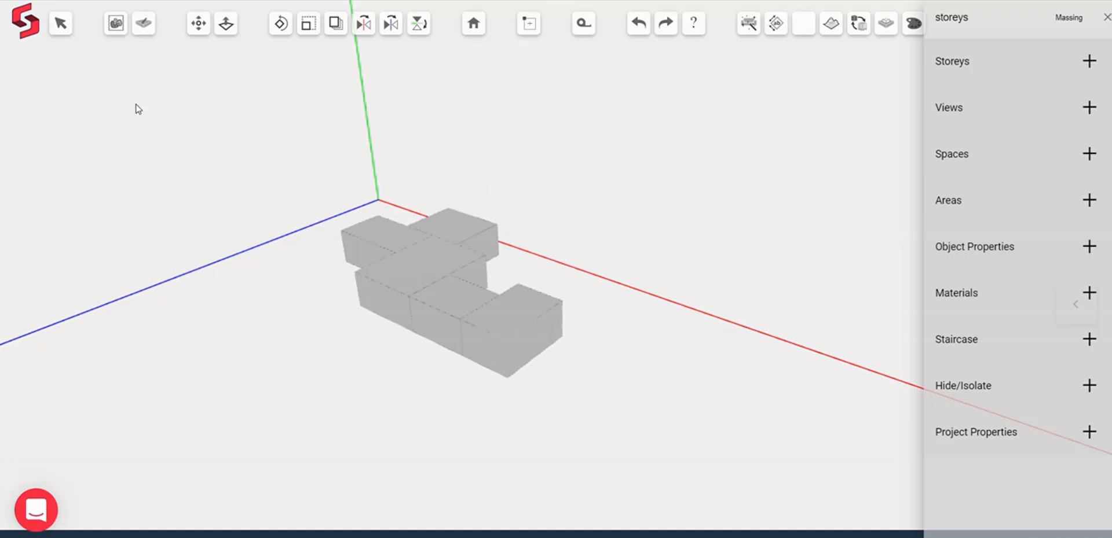
Label the end block of the massing as Balcony and open the Storeys settings.
{"action": "left_click", "coordinate": [60, 23]}
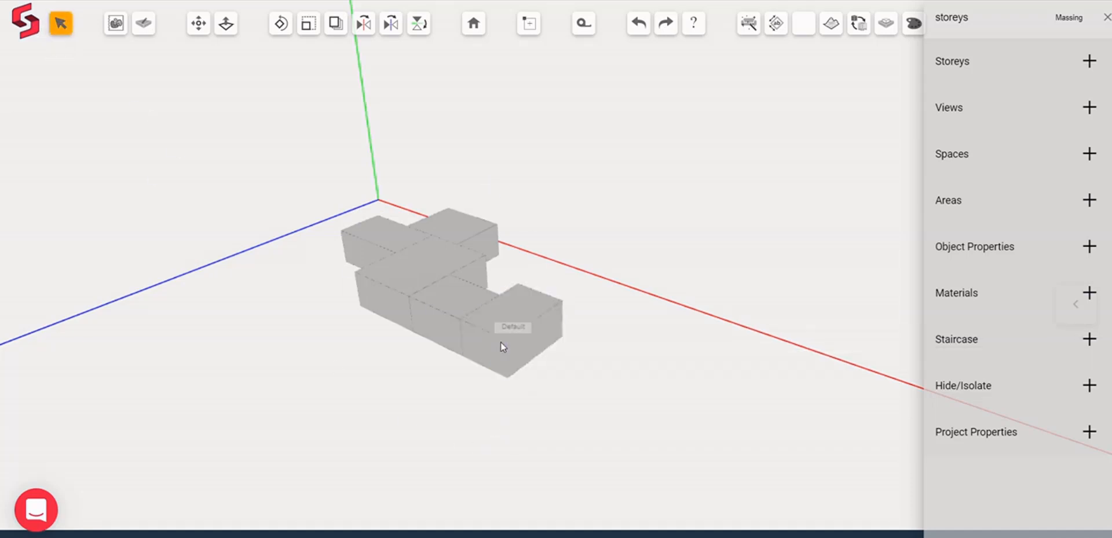
{"action": "type", "text": "Balcony"}
{"action": "key", "text": "Return"}
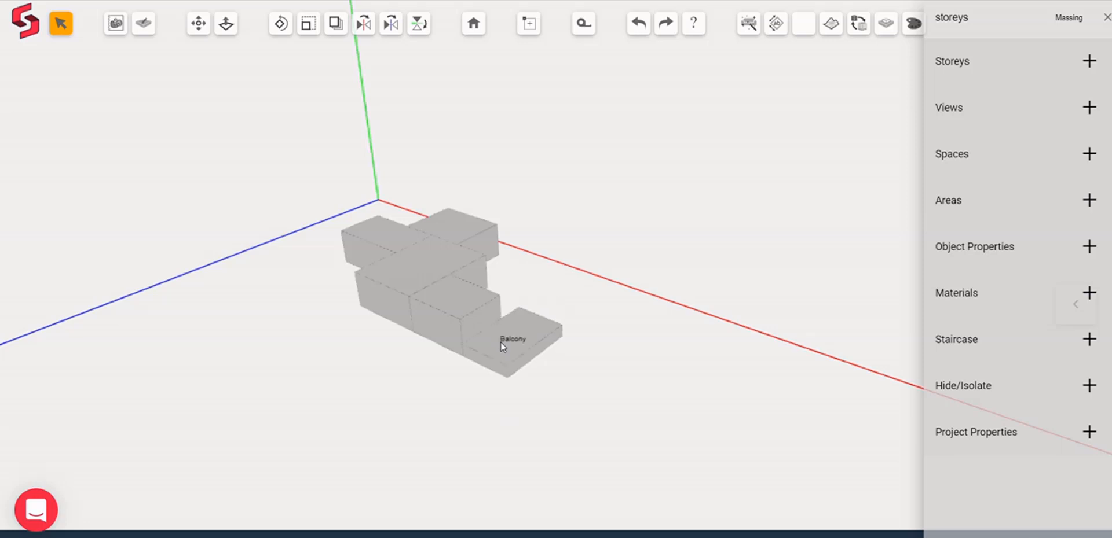
{"action": "left_click_drag", "start_coordinate": [598, 369], "coordinate": [624, 340]}
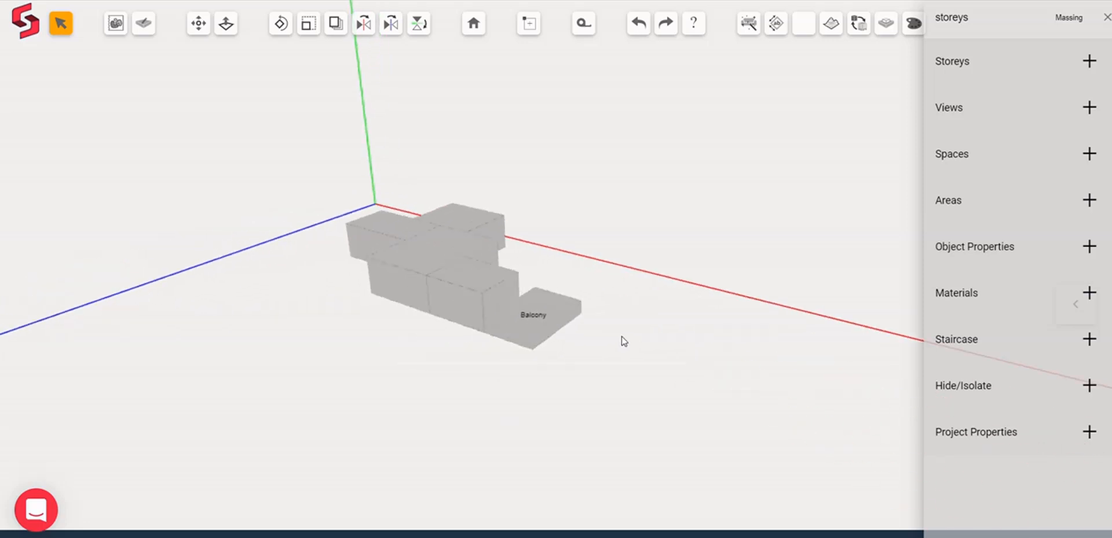
{"action": "left_click", "coordinate": [983, 76]}
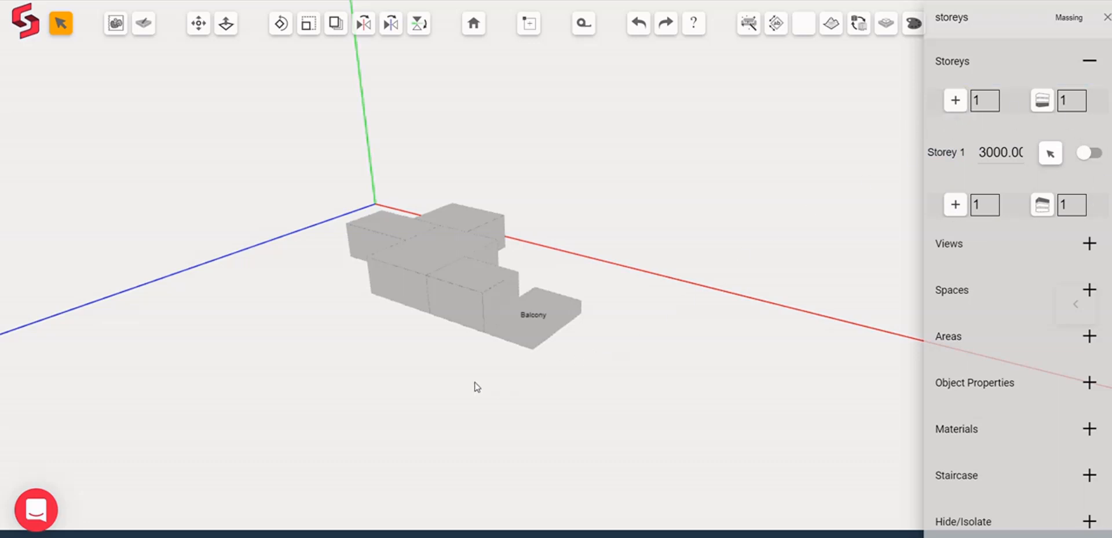
{"action": "mouse_move", "coordinate": [476, 385]}
{"action": "middle_mouse_down"}
{"action": "mouse_move", "coordinate": [615, 380]}
{"action": "mouse_move", "coordinate": [479, 380]}
{"action": "middle_mouse_up"}
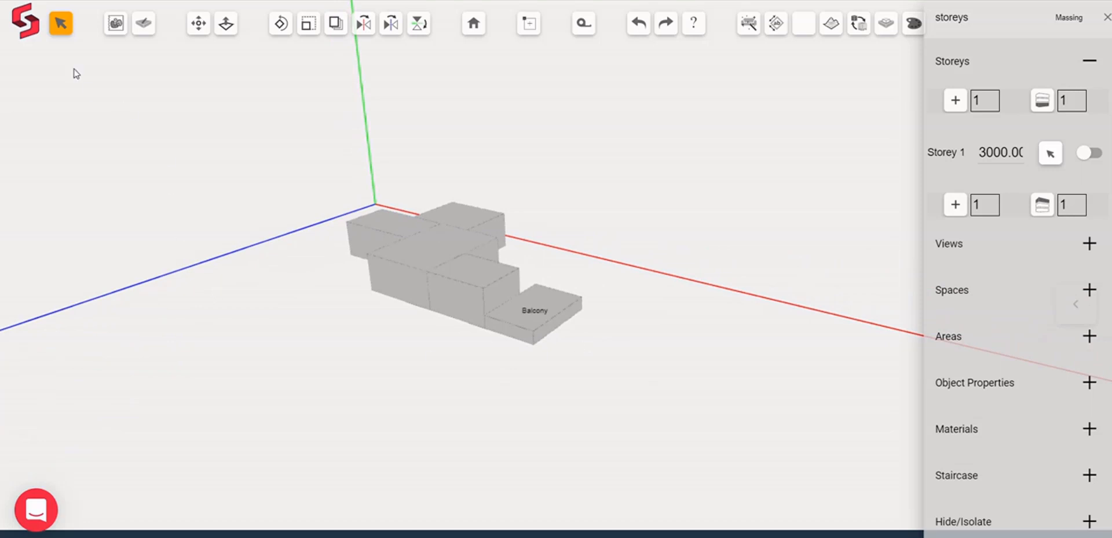
{"action": "left_click_drag", "start_coordinate": [278, 144], "coordinate": [652, 405]}
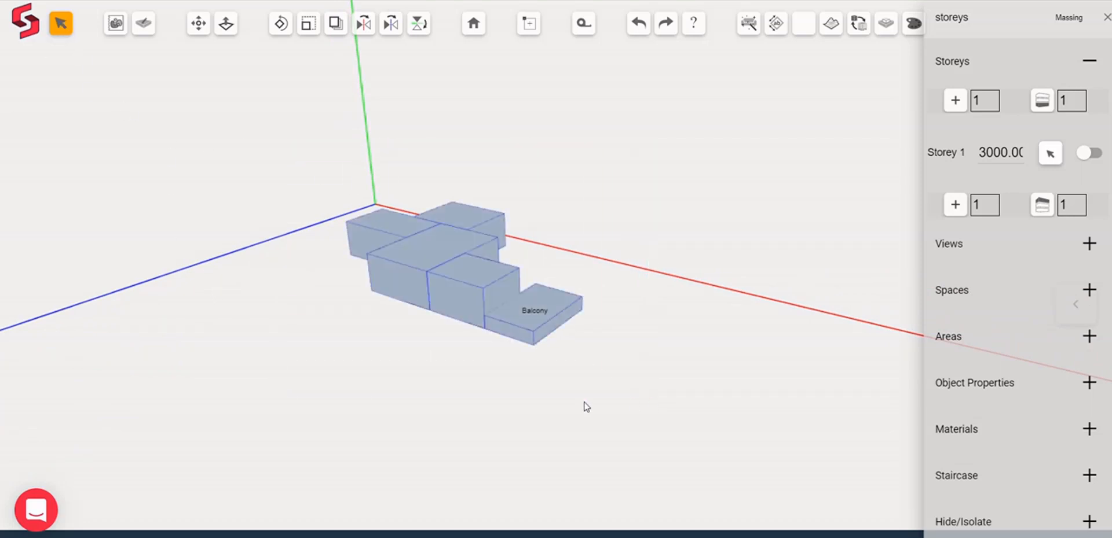
{"action": "left_click", "coordinate": [399, 348]}
{"action": "left_click", "coordinate": [416, 248]}
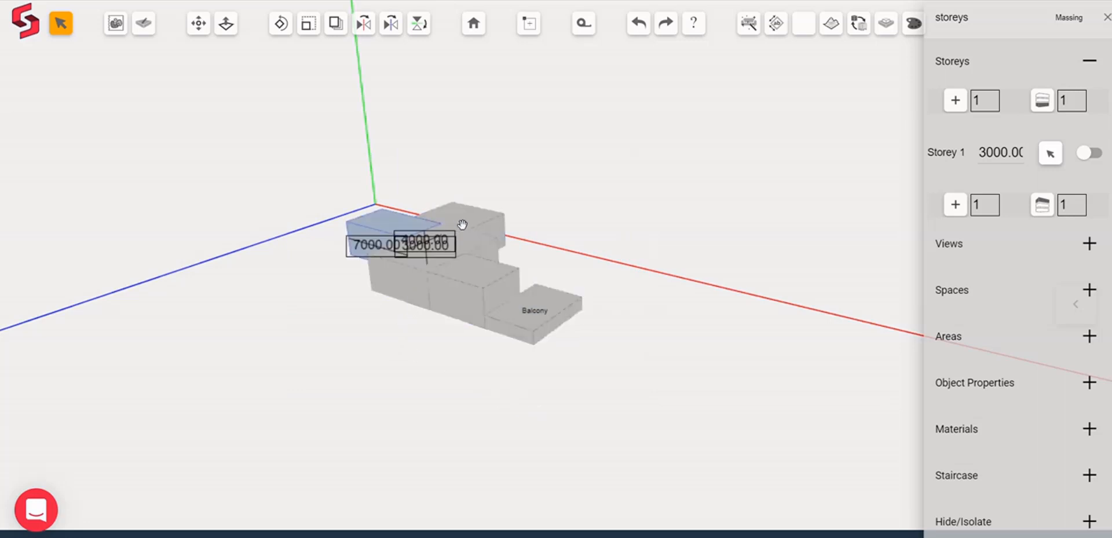
{"action": "left_click", "coordinate": [459, 223], "text": "shift"}
{"action": "left_click", "coordinate": [461, 295], "text": "shift"}
{"action": "left_click", "coordinate": [412, 281], "text": "shift"}
{"action": "left_click", "coordinate": [537, 325], "text": "shift"}
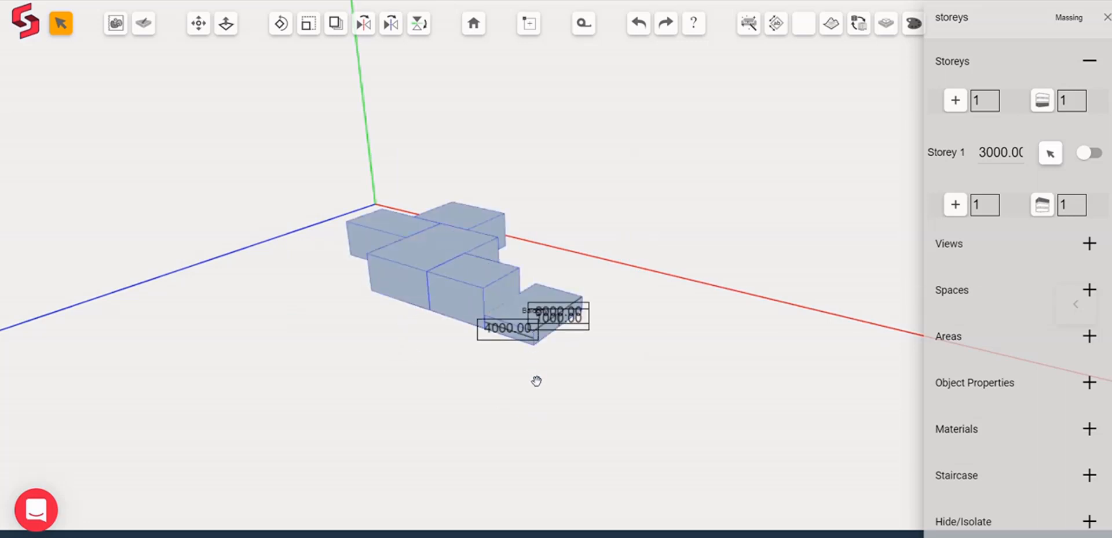
{"action": "left_click", "coordinate": [526, 382]}
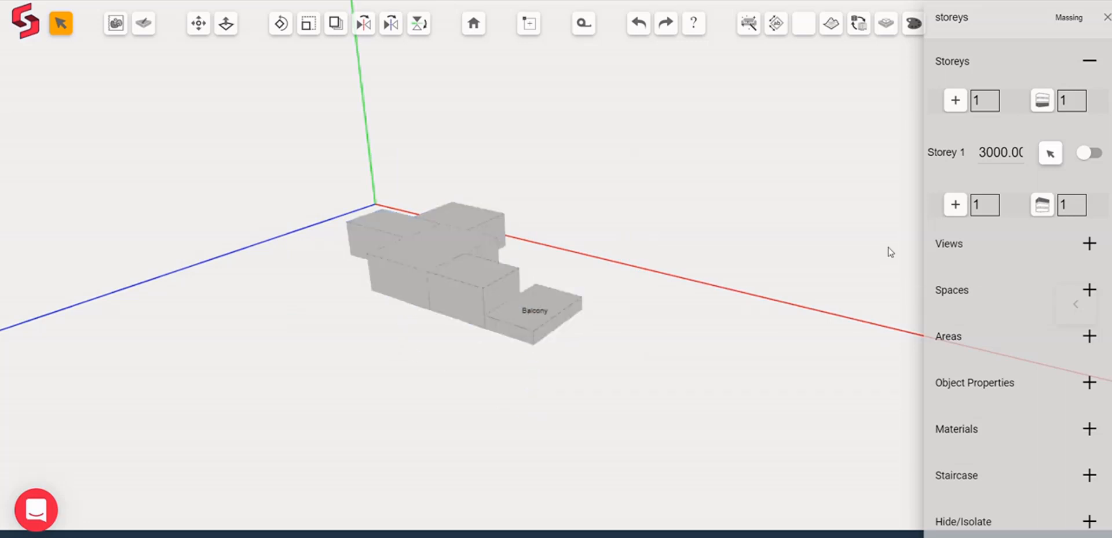
Select everything on Storey 1 and copy the selection up 5 storeys.
{"action": "left_click", "coordinate": [1051, 154]}
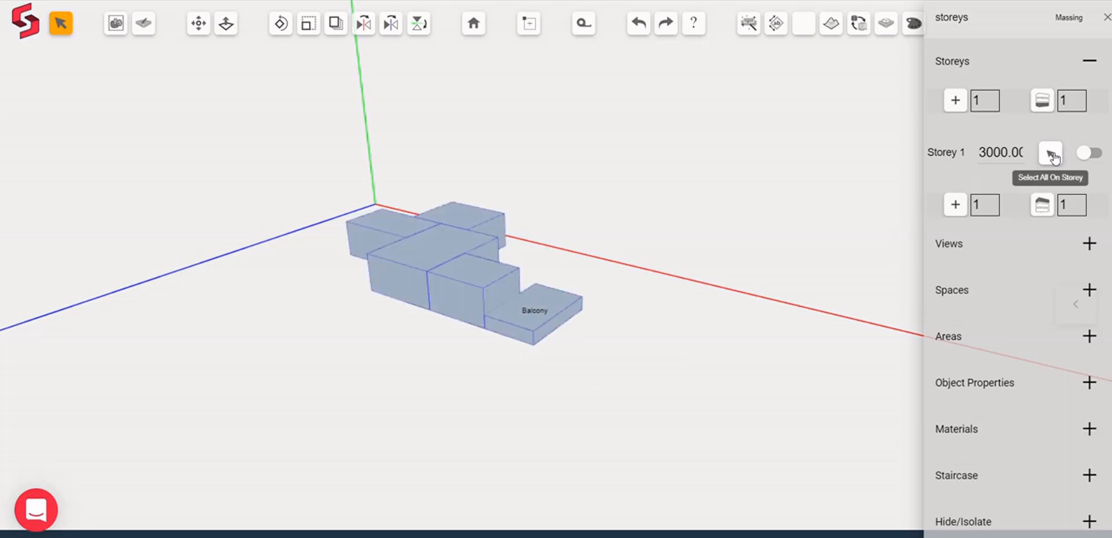
{"action": "double_click", "coordinate": [1073, 104]}
{"action": "type", "text": "5"}
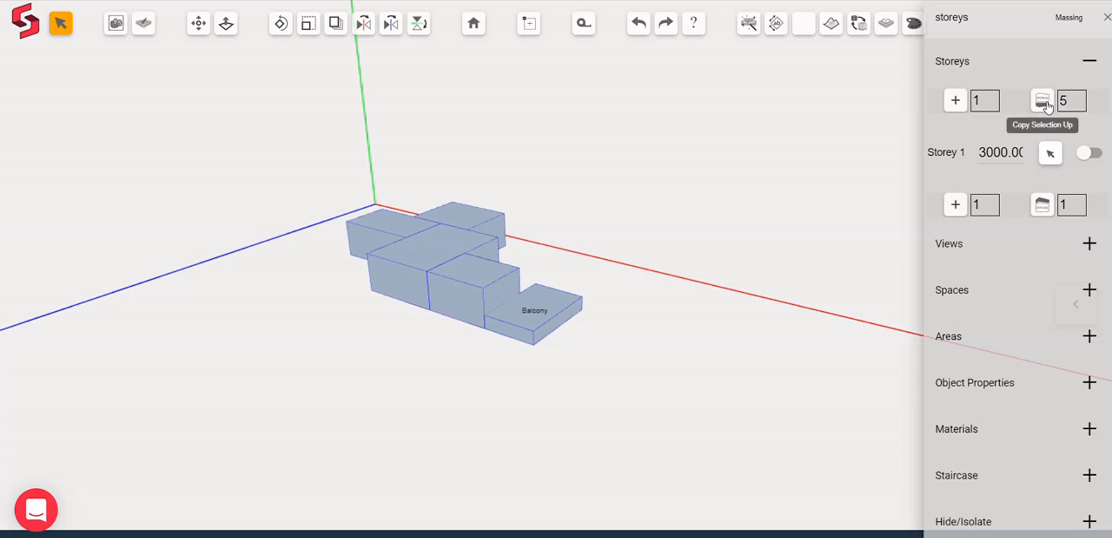
{"action": "left_click", "coordinate": [1046, 103]}
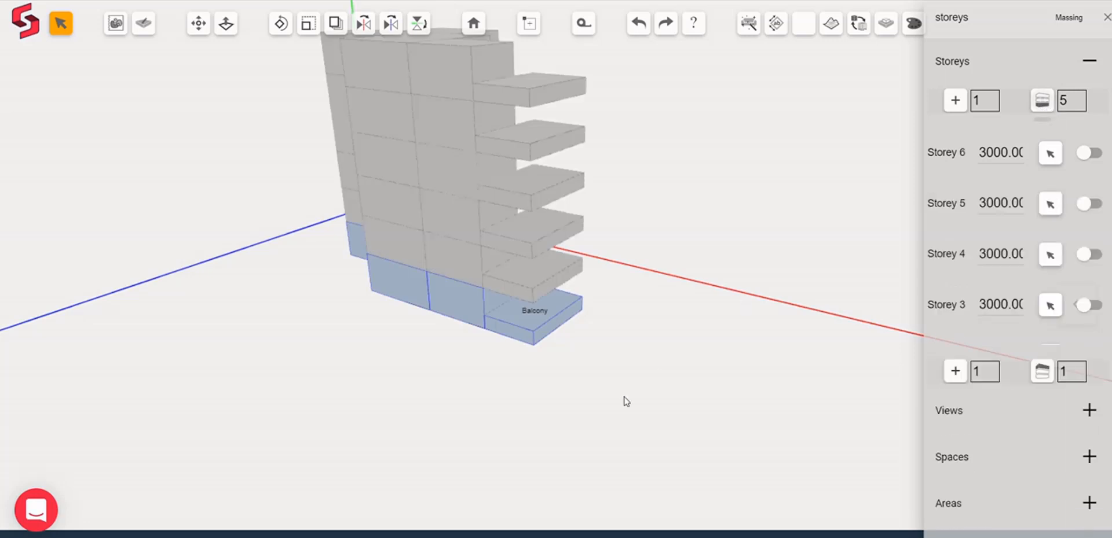
Clear the selection and examine the stacked storeys and balconies from several angles.
{"action": "scroll", "coordinate": [623, 400], "scroll_direction": "down", "scroll_amount": 1}
{"action": "middle_click_drag", "start_coordinate": [388, 408], "coordinate": [365, 392]}
{"action": "scroll", "coordinate": [637, 333], "scroll_direction": "up", "scroll_amount": 2}
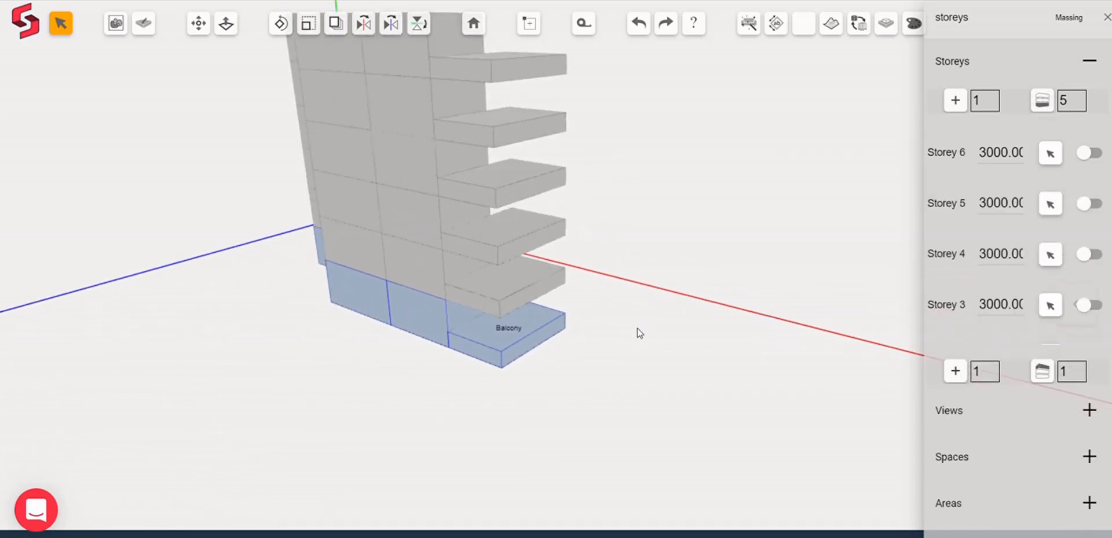
{"action": "left_click", "coordinate": [614, 358]}
{"action": "scroll", "coordinate": [683, 383], "scroll_direction": "up", "scroll_amount": 2}
{"action": "middle_click_drag", "start_coordinate": [684, 383], "coordinate": [655, 318]}
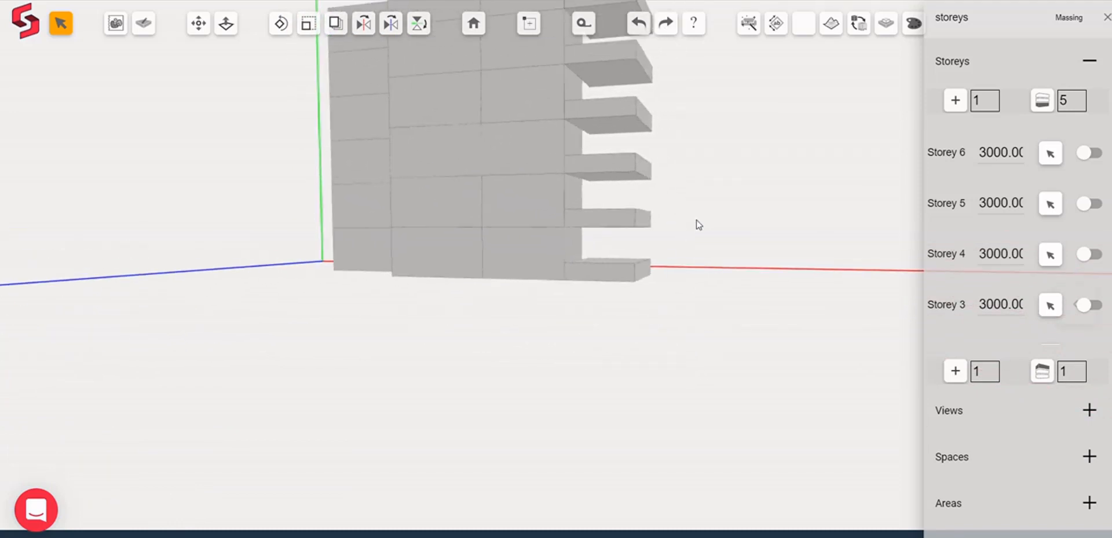
{"action": "middle_click_drag", "start_coordinate": [719, 224], "coordinate": [656, 230]}
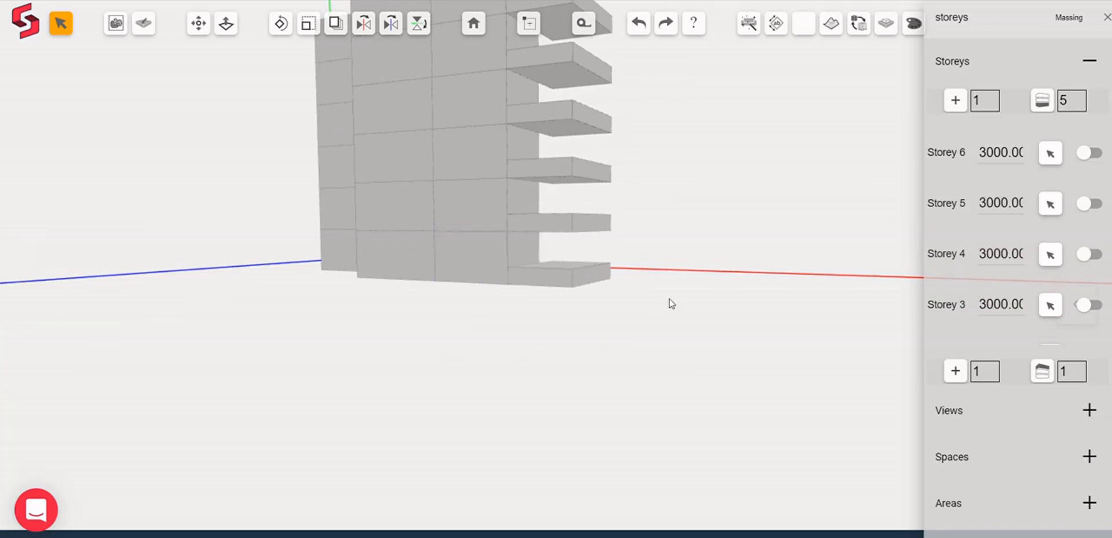
{"action": "middle_click_drag", "start_coordinate": [667, 302], "coordinate": [717, 326]}
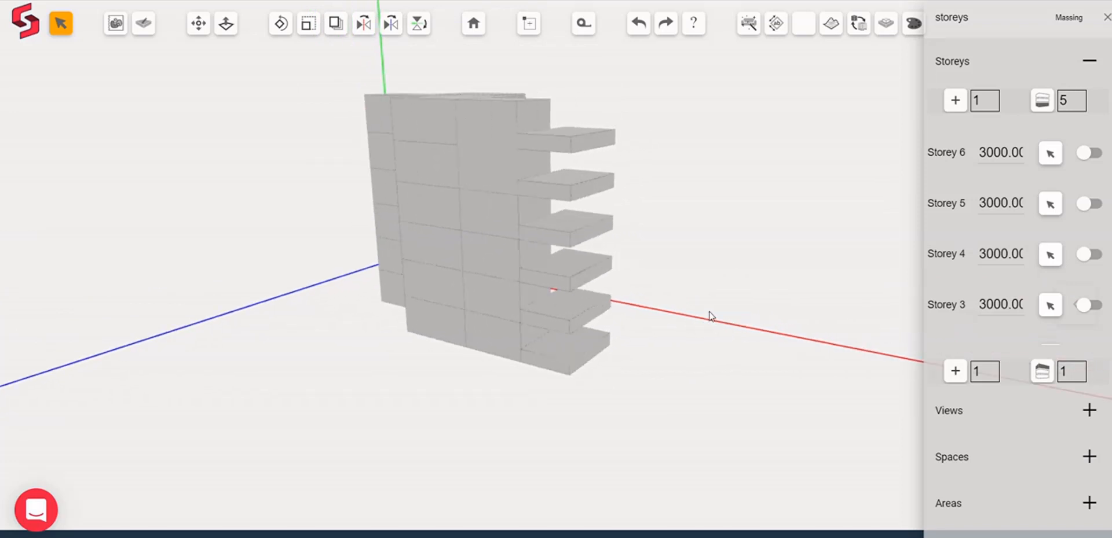
Undo the storey copy, redo it, and check the stacked building.
{"action": "left_click", "coordinate": [639, 24]}
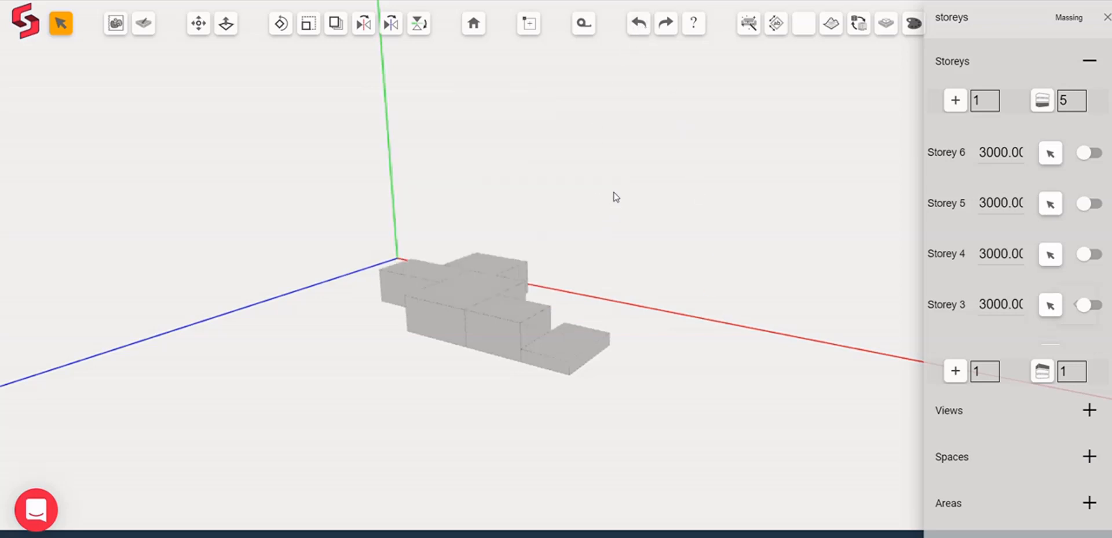
{"action": "left_click", "coordinate": [678, 31]}
{"action": "middle_click_drag", "start_coordinate": [632, 320], "coordinate": [697, 250]}
{"action": "scroll", "coordinate": [697, 245], "scroll_direction": "up", "scroll_amount": 3}
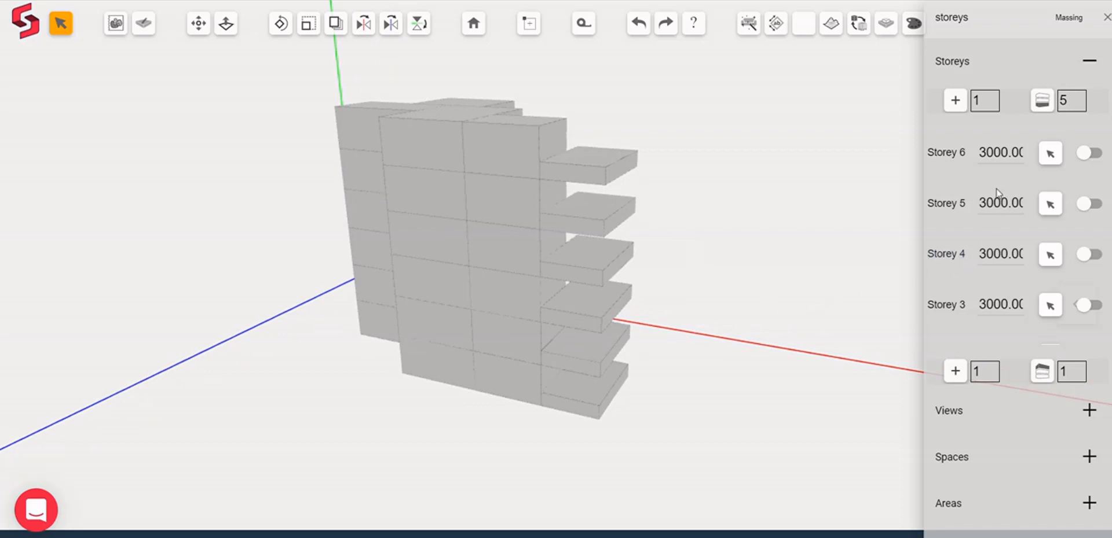
View the floor plans of Storey 1, Storey 3 and Storey 5 in turn.
{"action": "scroll", "coordinate": [985, 243], "scroll_direction": "down", "scroll_amount": 2}
{"action": "scroll", "coordinate": [978, 281], "scroll_direction": "down", "scroll_amount": 1}
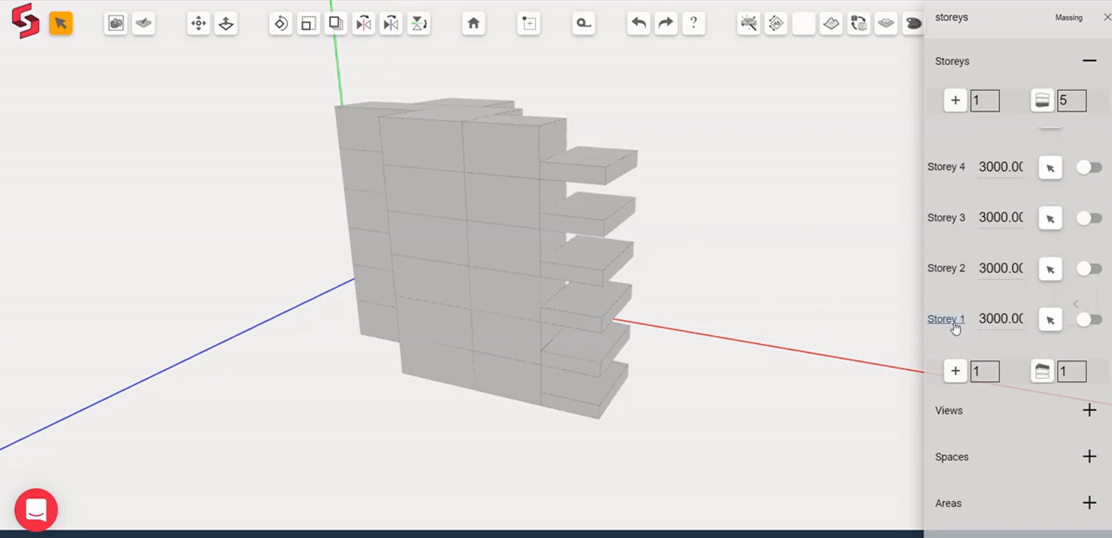
{"action": "left_click", "coordinate": [953, 327]}
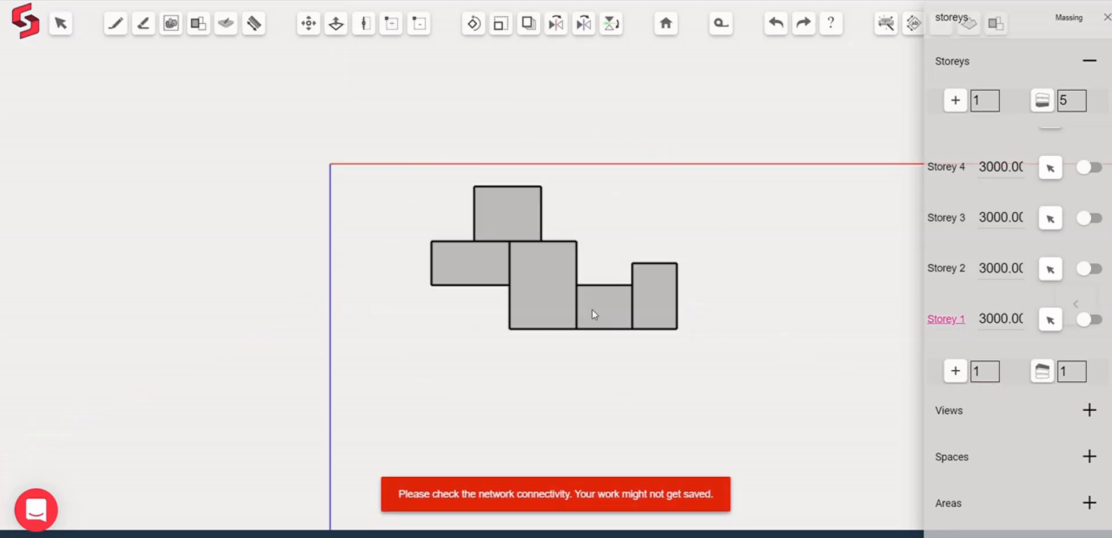
{"action": "left_click", "coordinate": [950, 219]}
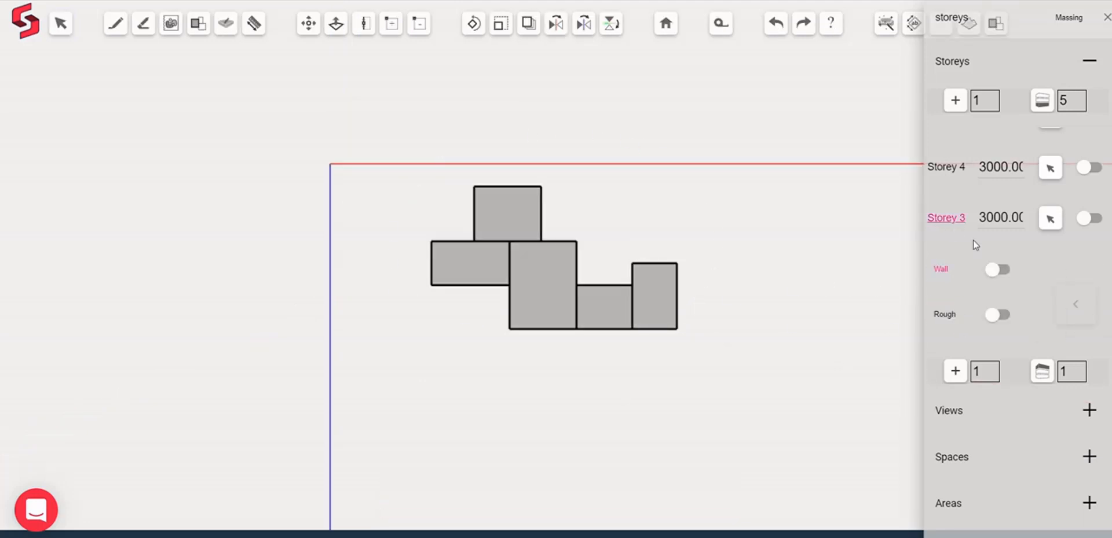
{"action": "scroll", "coordinate": [958, 249], "scroll_direction": "up", "scroll_amount": 2}
{"action": "left_click", "coordinate": [953, 206]}
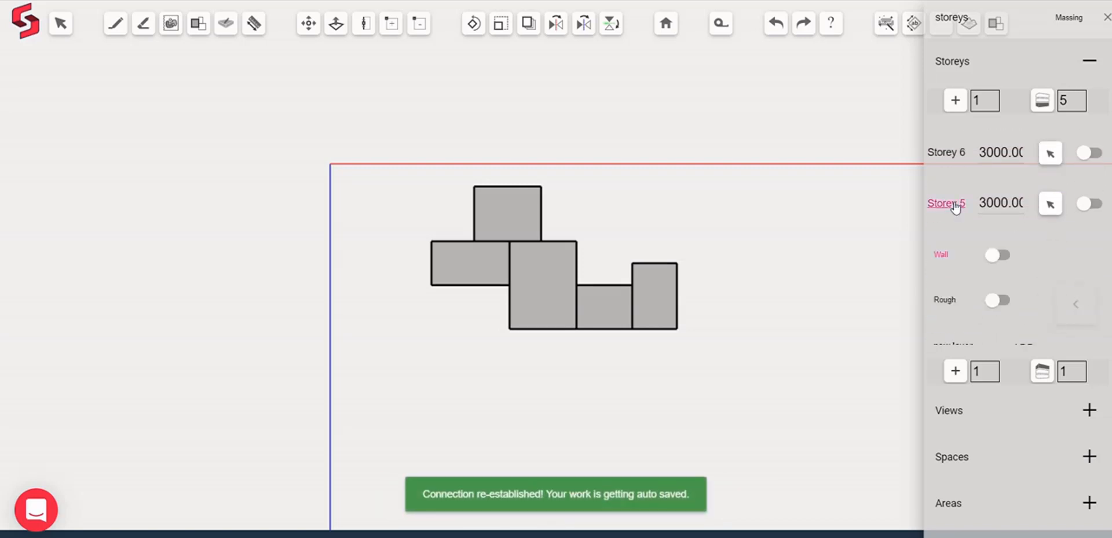
Return to the 3D view and look over the whole stacked building.
{"action": "left_click", "coordinate": [665, 24]}
{"action": "scroll", "coordinate": [208, 324], "scroll_direction": "down", "scroll_amount": 3}
{"action": "left_click_drag", "start_coordinate": [133, 354], "coordinate": [289, 290]}
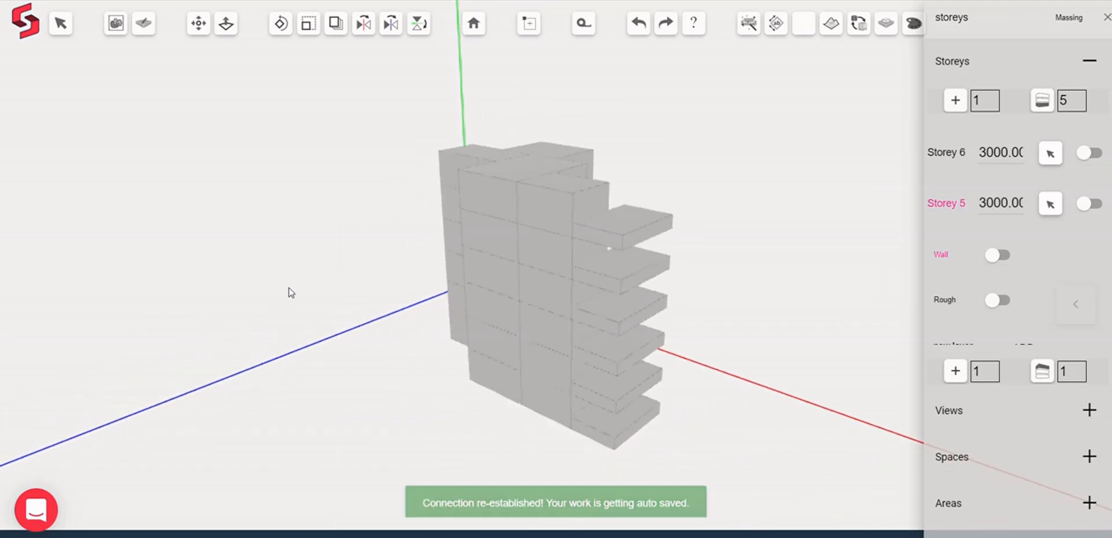
{"action": "right_click_drag", "start_coordinate": [232, 367], "coordinate": [266, 377]}
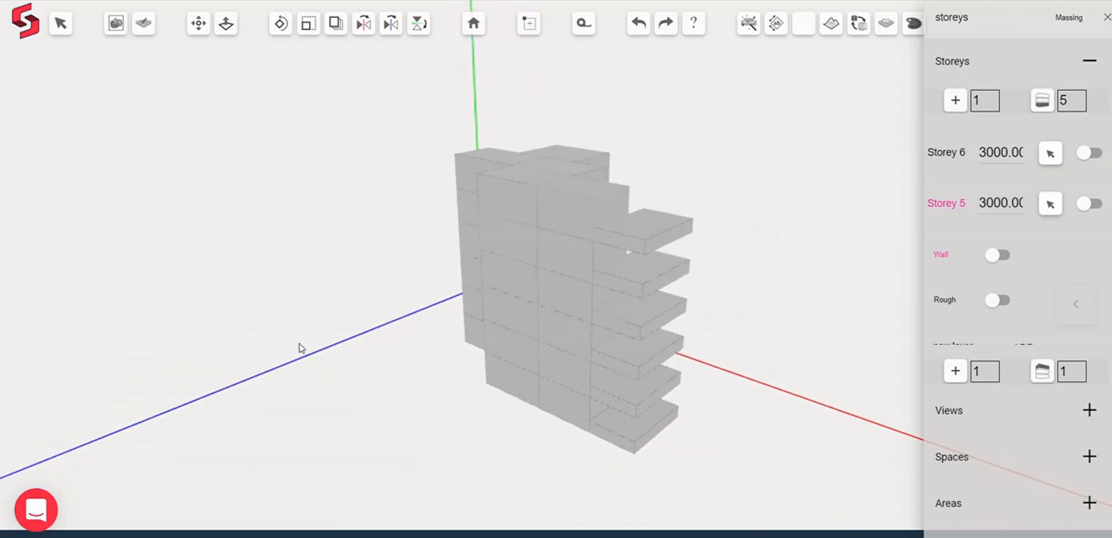
{"action": "left_click_drag", "start_coordinate": [298, 344], "coordinate": [264, 367]}
Select the central block and the adjoining 7000-long block on the top storey and copy them up 1 storey.
{"action": "left_click", "coordinate": [60, 25]}
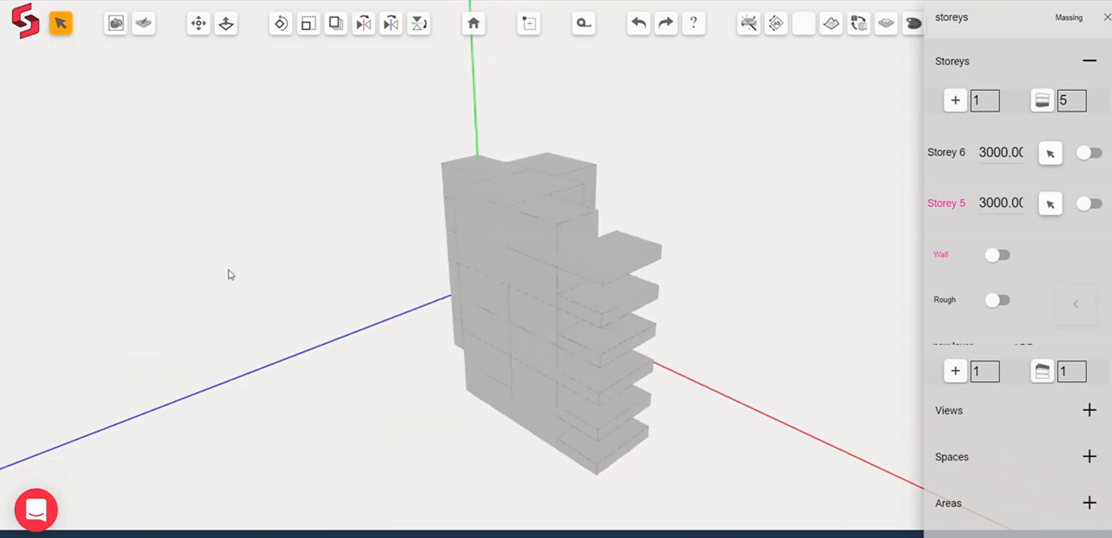
{"action": "left_click", "coordinate": [478, 207]}
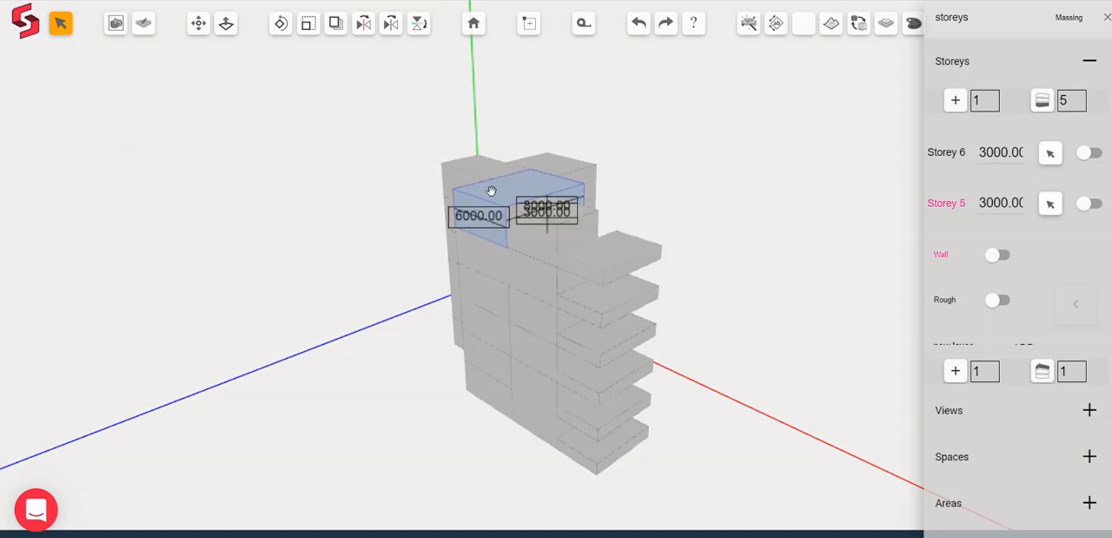
{"action": "left_click_drag", "start_coordinate": [339, 385], "coordinate": [392, 391]}
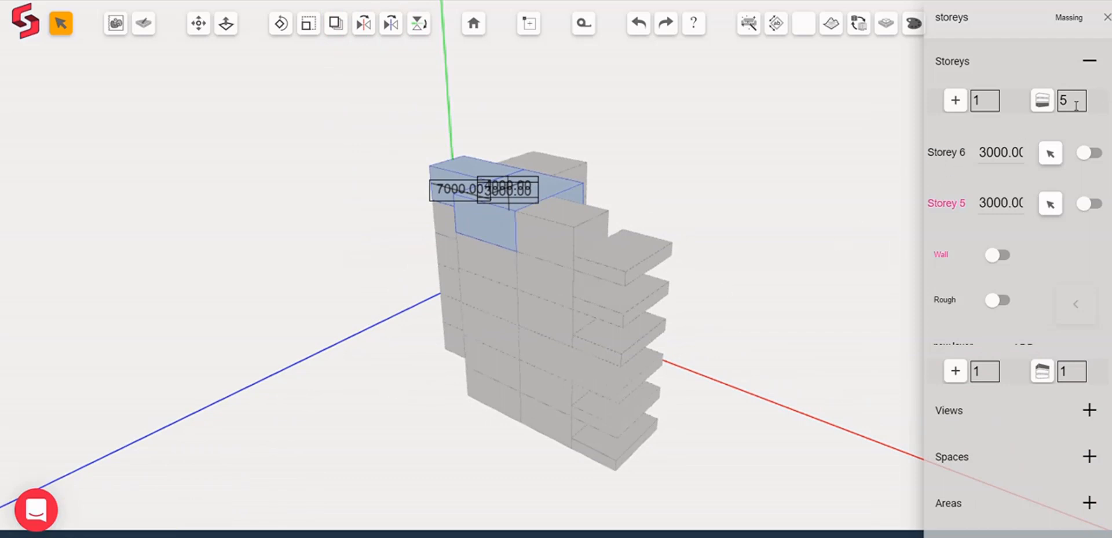
{"action": "left_click", "coordinate": [1042, 100]}
{"action": "left_click_drag", "start_coordinate": [397, 432], "coordinate": [425, 409]}
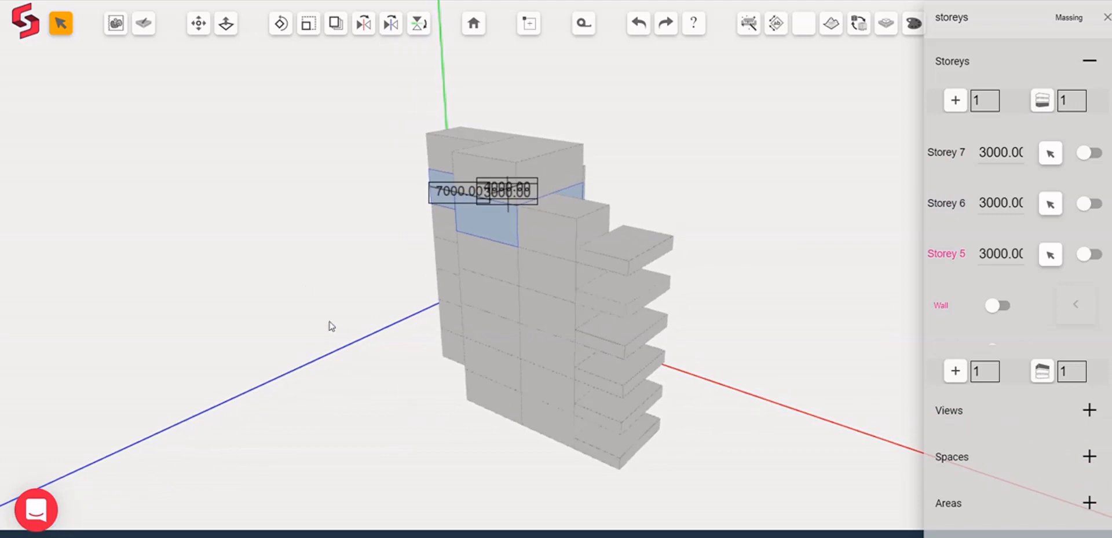
Move the central block on the fourth storey slightly out of the facade and copy it up with a count of 2.
{"action": "left_click", "coordinate": [198, 24]}
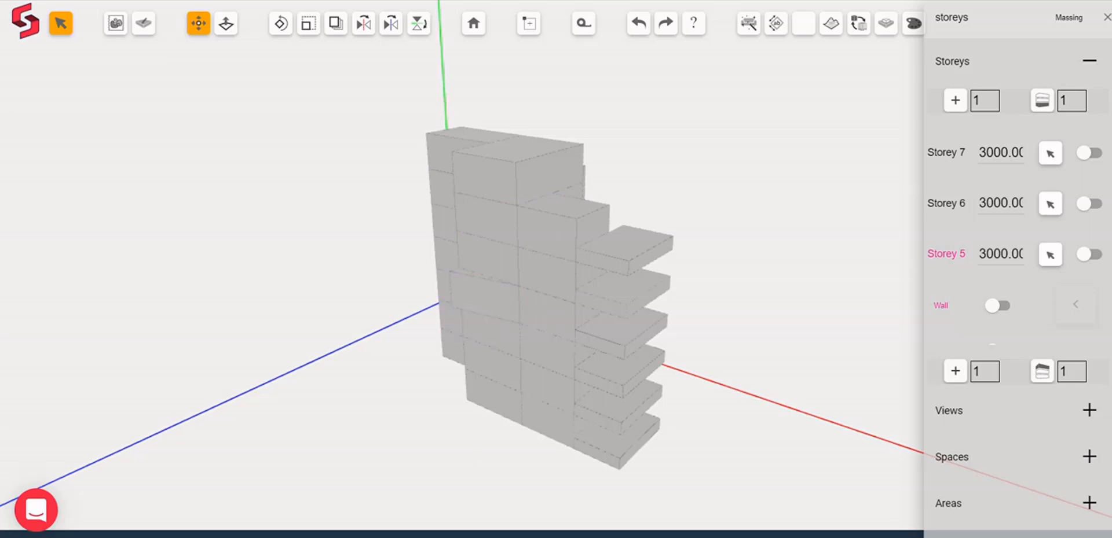
{"action": "left_click", "coordinate": [60, 26]}
{"action": "left_click", "coordinate": [455, 301]}
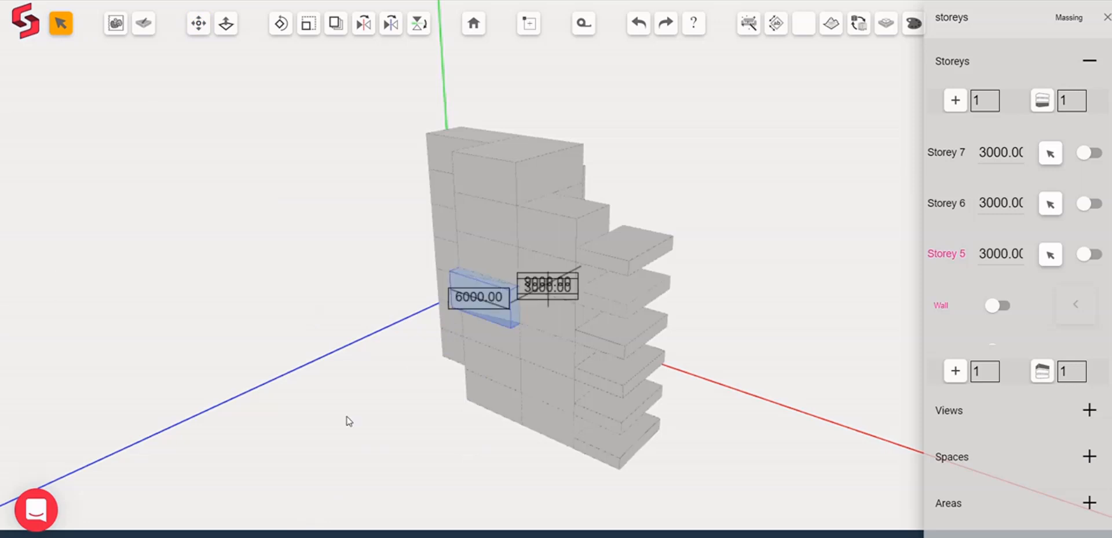
{"action": "left_click", "coordinate": [1045, 103]}
{"action": "left_click_drag", "start_coordinate": [408, 410], "coordinate": [548, 382]}
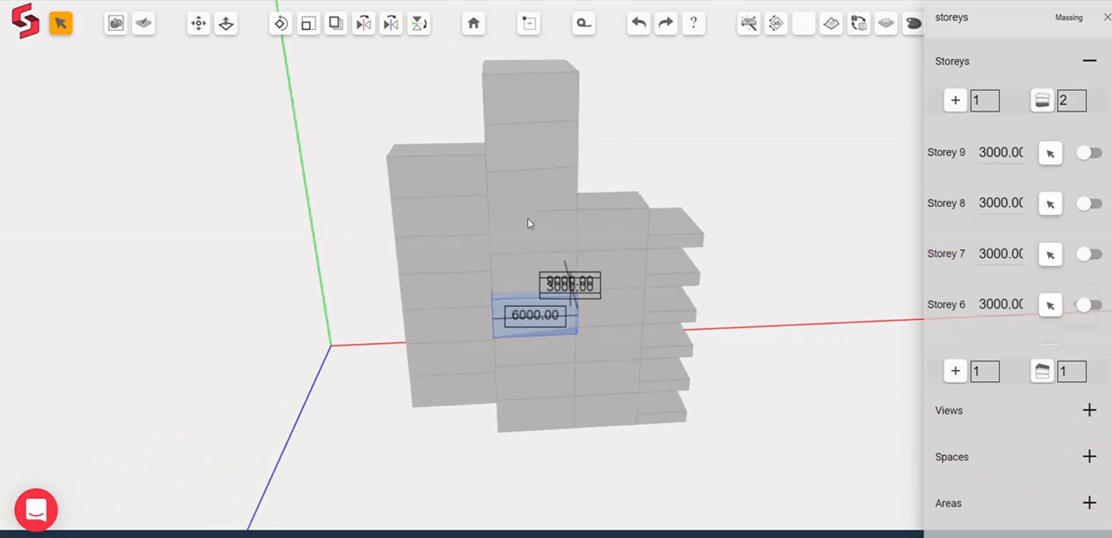
{"action": "left_click_drag", "start_coordinate": [185, 257], "coordinate": [137, 251]}
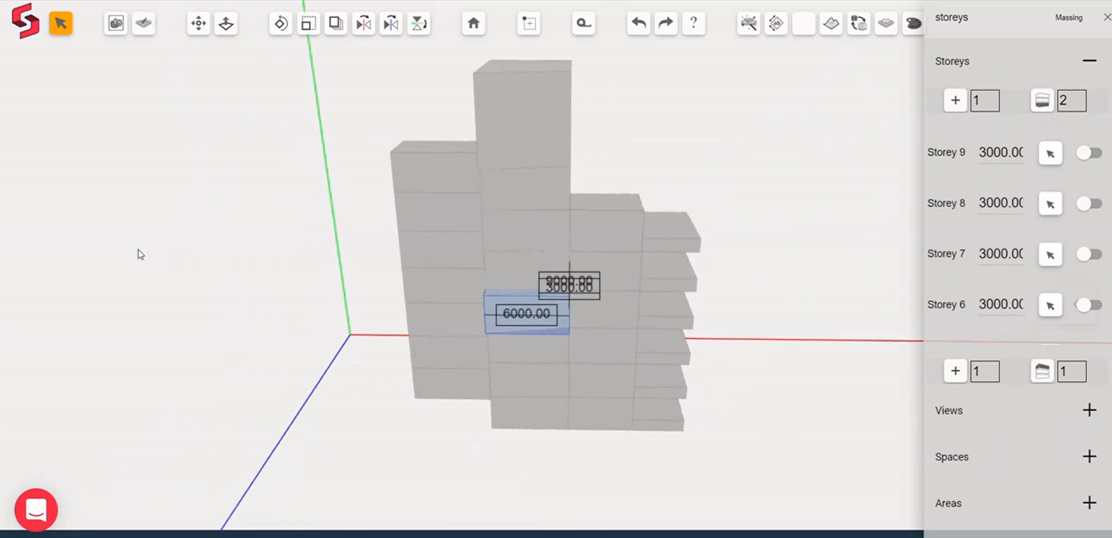
{"action": "left_click_drag", "start_coordinate": [417, 452], "coordinate": [265, 409]}
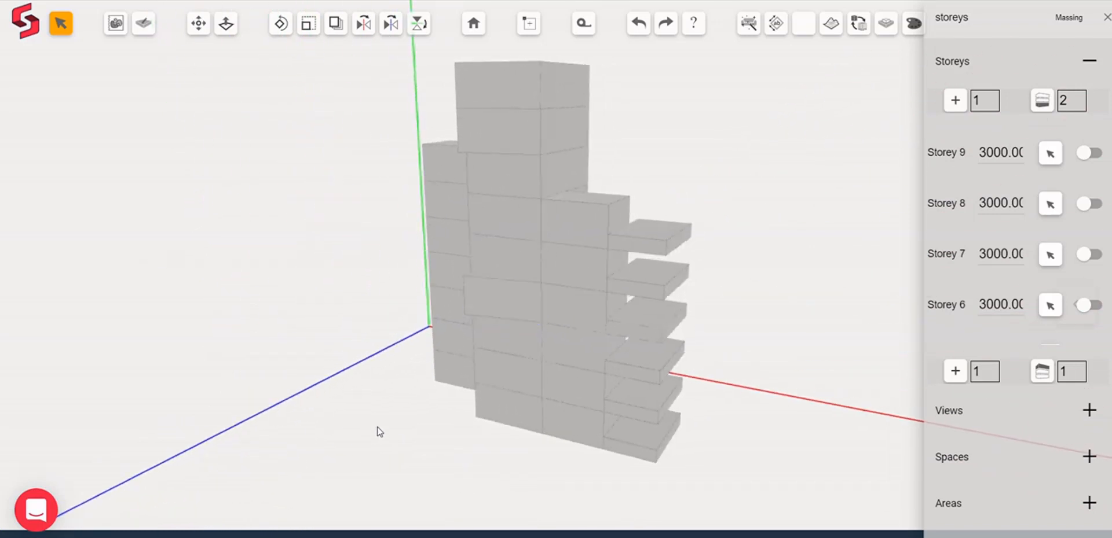
Hide Storey 1, Storey 2 and Storey 3 in the 3D model.
{"action": "scroll", "coordinate": [362, 425], "scroll_direction": "down", "scroll_amount": 2}
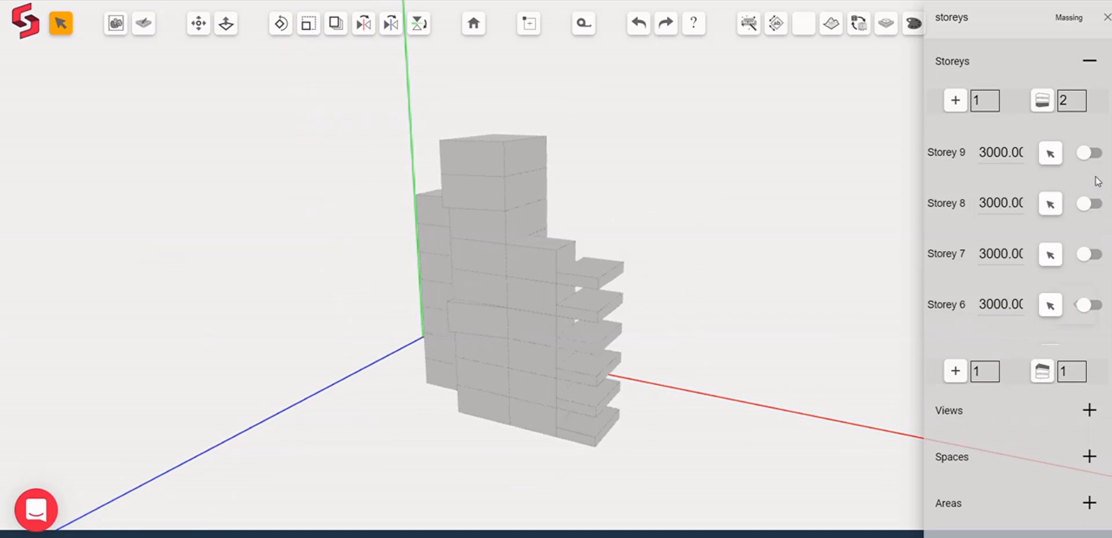
{"action": "scroll", "coordinate": [1087, 173], "scroll_direction": "down", "scroll_amount": 5}
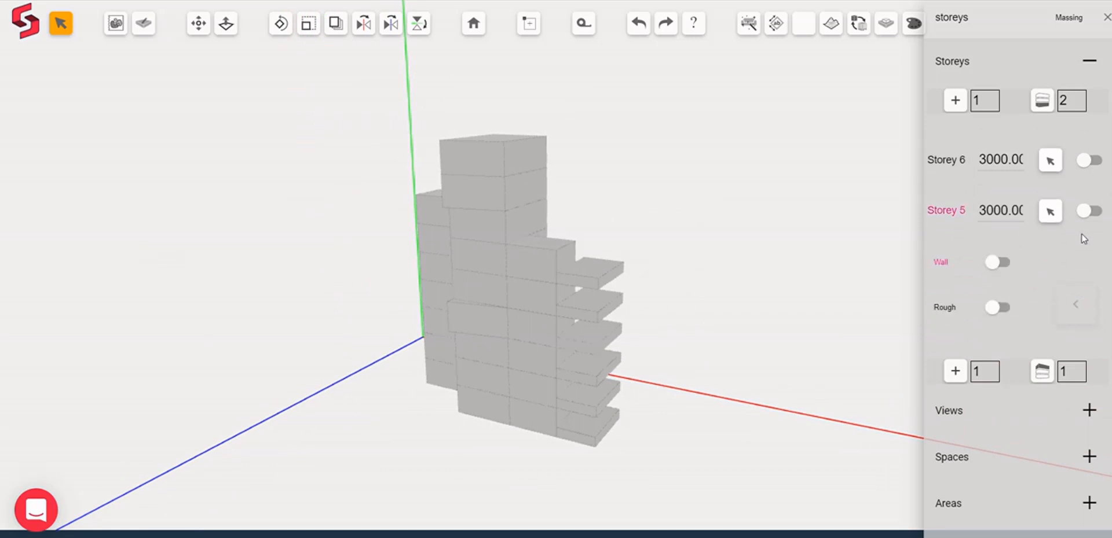
{"action": "scroll", "coordinate": [1089, 278], "scroll_direction": "down", "scroll_amount": 1}
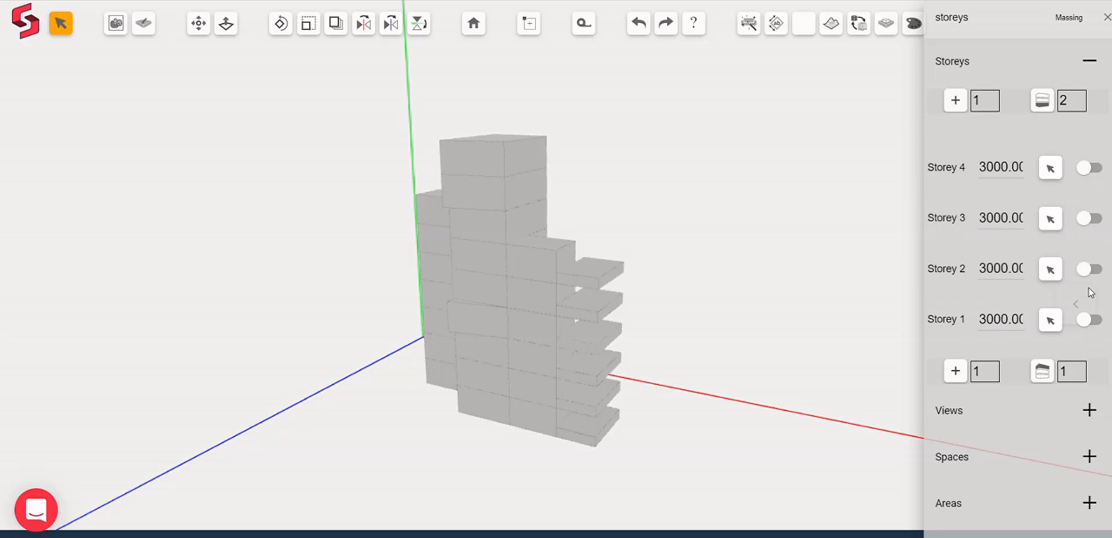
{"action": "left_click", "coordinate": [1096, 325]}
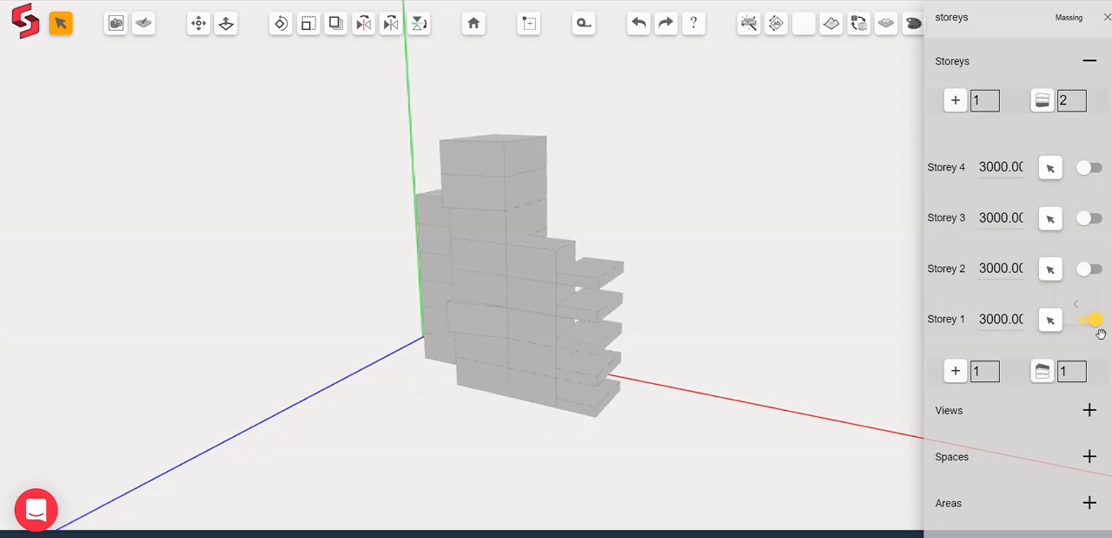
{"action": "left_click", "coordinate": [1094, 276]}
{"action": "left_click", "coordinate": [1094, 223]}
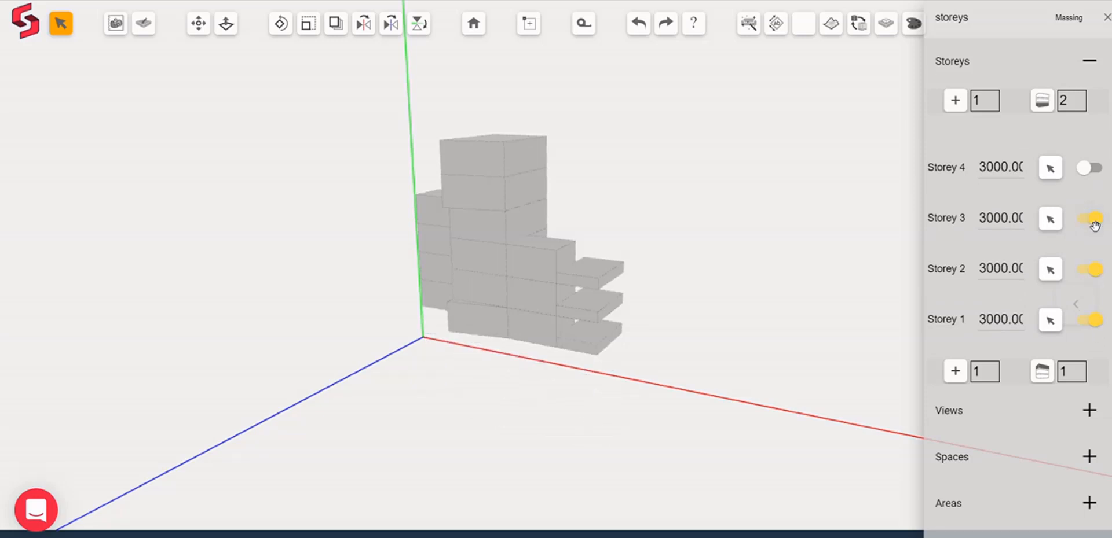
Show Storey 3, Storey 2 and Storey 1 again.
{"action": "left_click", "coordinate": [1094, 220]}
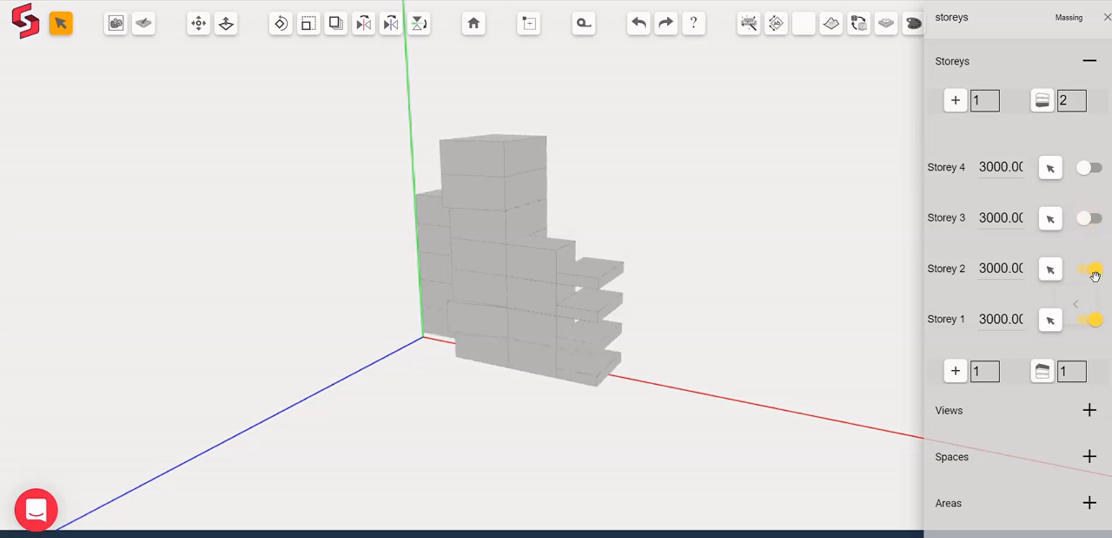
{"action": "left_click", "coordinate": [1091, 270]}
{"action": "left_click", "coordinate": [1092, 320]}
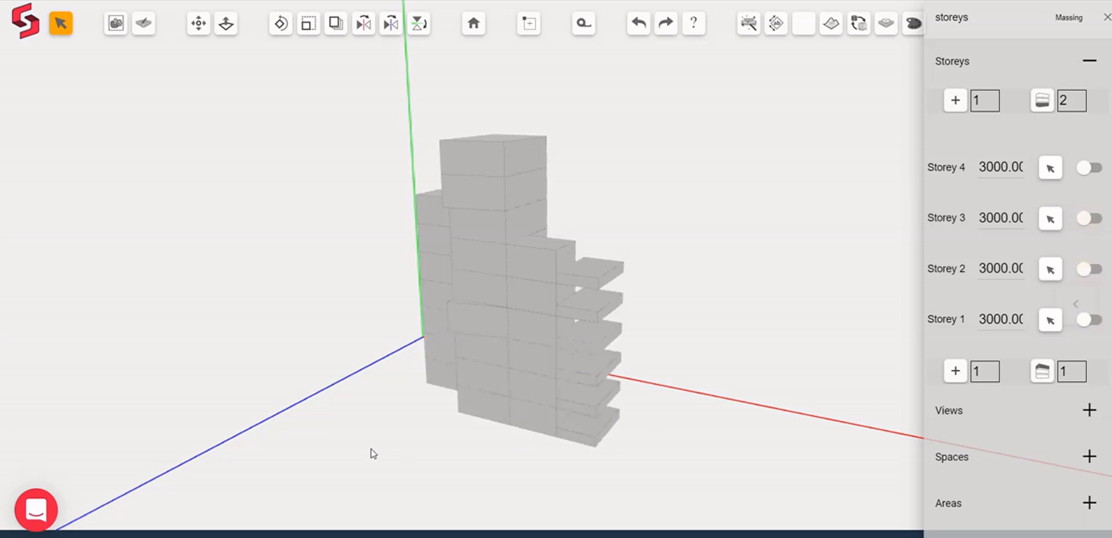
Select everything on Storey 4 and copy the selection down with a count of 2.
{"action": "middle_click_drag", "start_coordinate": [372, 452], "coordinate": [318, 438]}
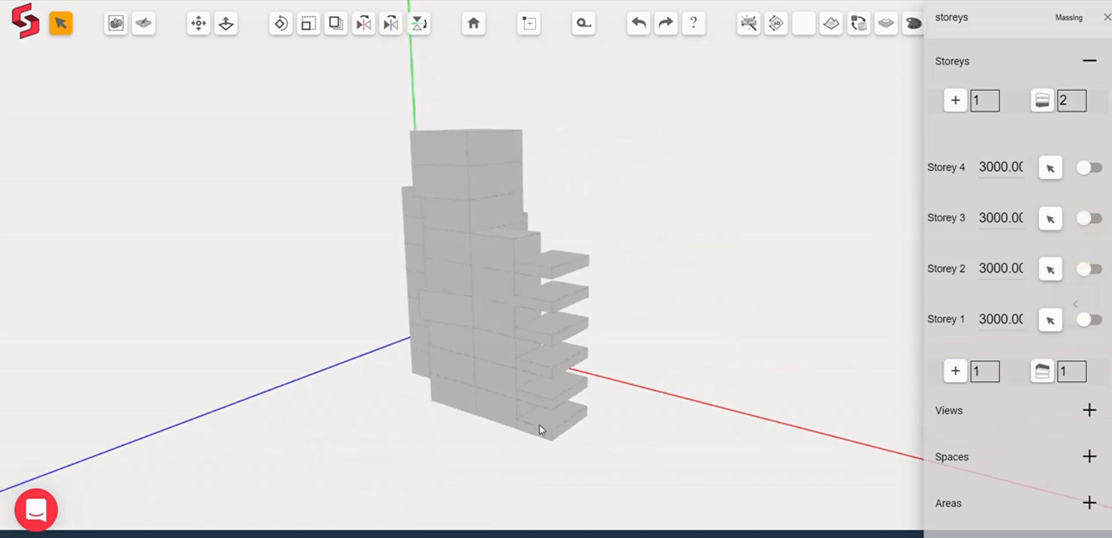
{"action": "middle_click_drag", "start_coordinate": [703, 357], "coordinate": [738, 283]}
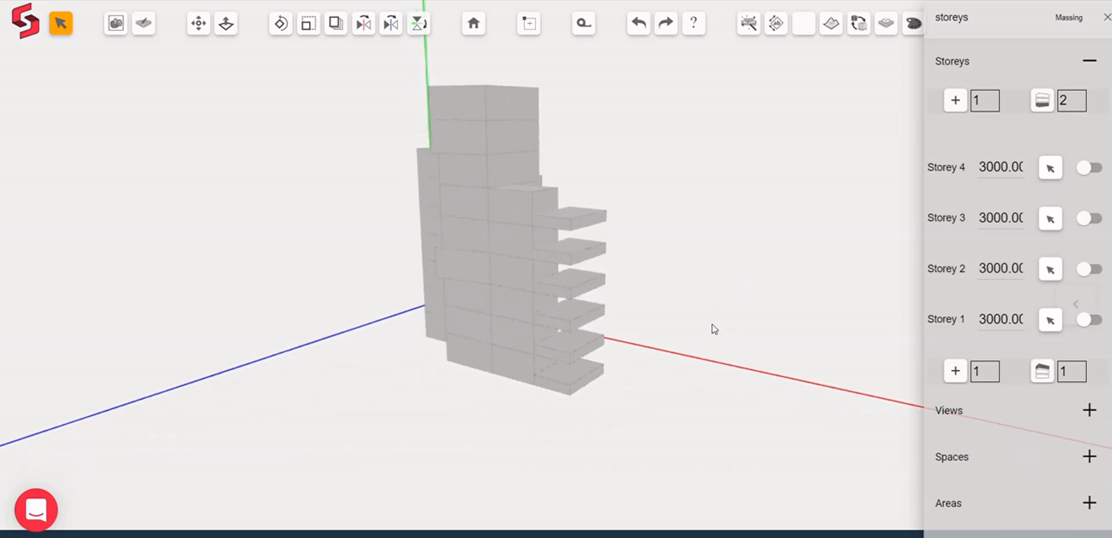
{"action": "middle_click_drag", "start_coordinate": [648, 332], "coordinate": [680, 297]}
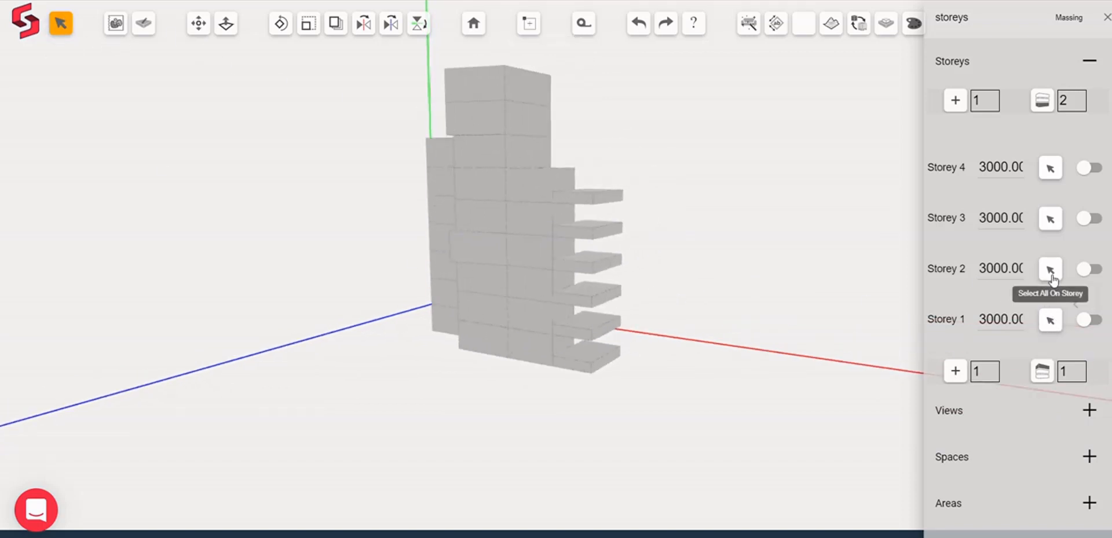
{"action": "left_click", "coordinate": [1050, 168]}
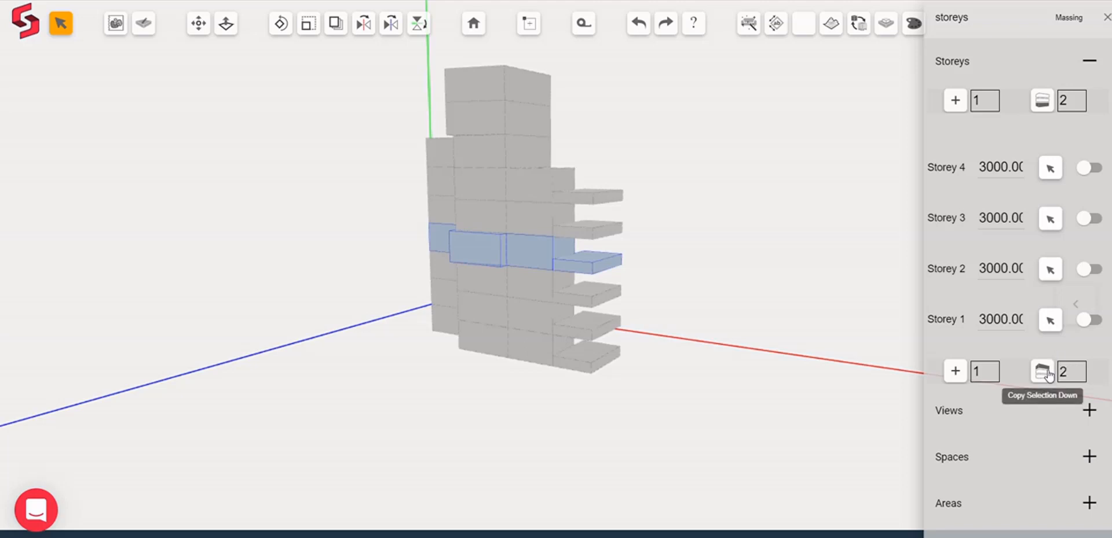
{"action": "left_click", "coordinate": [1042, 372]}
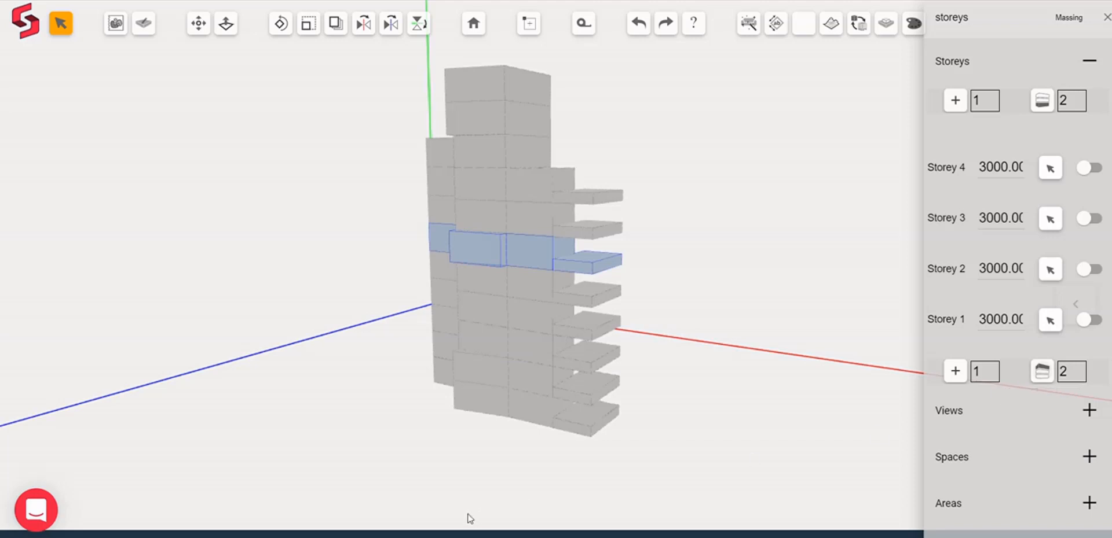
Examine the storeys below ground level from several sides and clear the selection.
{"action": "right_click_drag", "start_coordinate": [466, 516], "coordinate": [521, 463]}
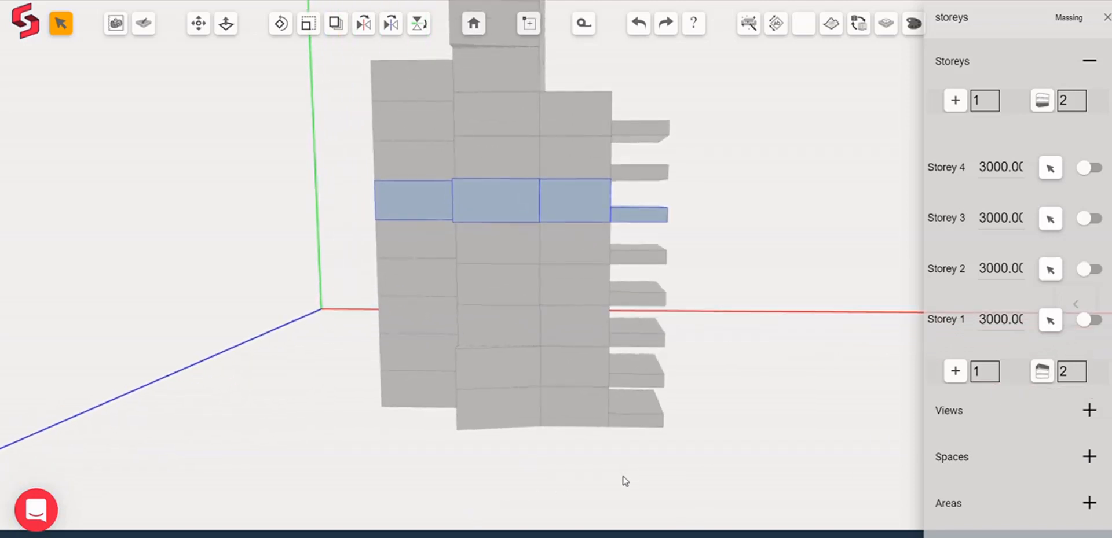
{"action": "right_click_drag", "start_coordinate": [625, 482], "coordinate": [680, 471]}
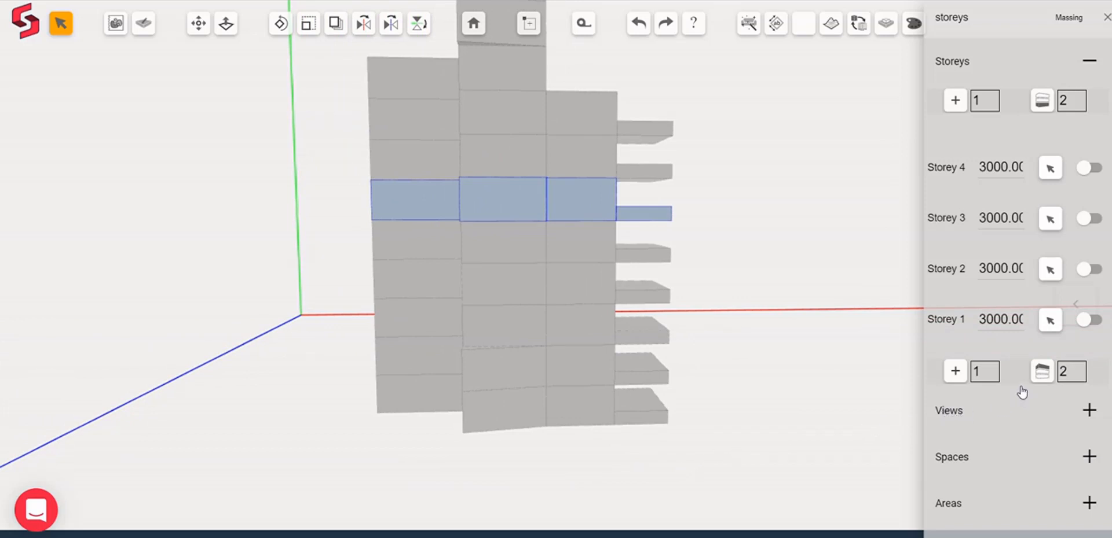
{"action": "right_click_drag", "start_coordinate": [801, 427], "coordinate": [666, 462]}
{"action": "right_click_drag", "start_coordinate": [759, 446], "coordinate": [536, 449]}
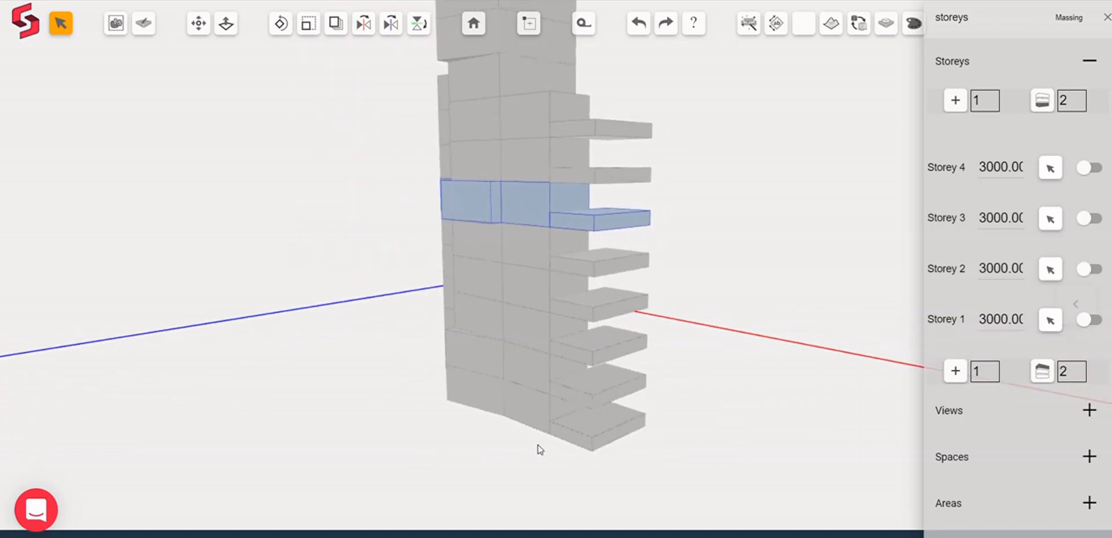
{"action": "right_click_drag", "start_coordinate": [447, 454], "coordinate": [560, 455]}
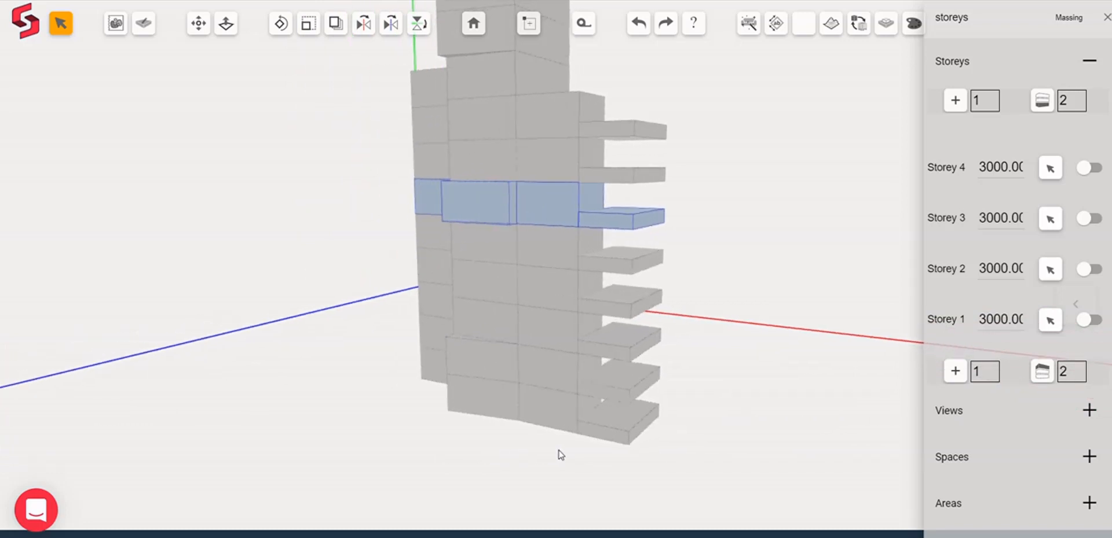
{"action": "left_click", "coordinate": [769, 344]}
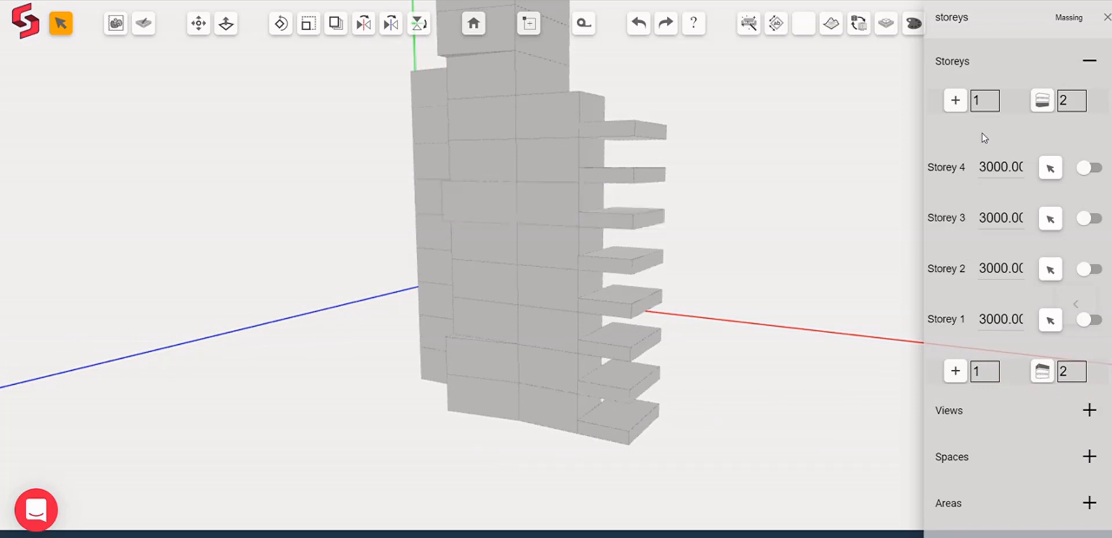
{"action": "scroll", "coordinate": [759, 209], "scroll_direction": "down", "scroll_amount": 3}
{"action": "right_click_drag", "start_coordinate": [759, 209], "coordinate": [751, 273]}
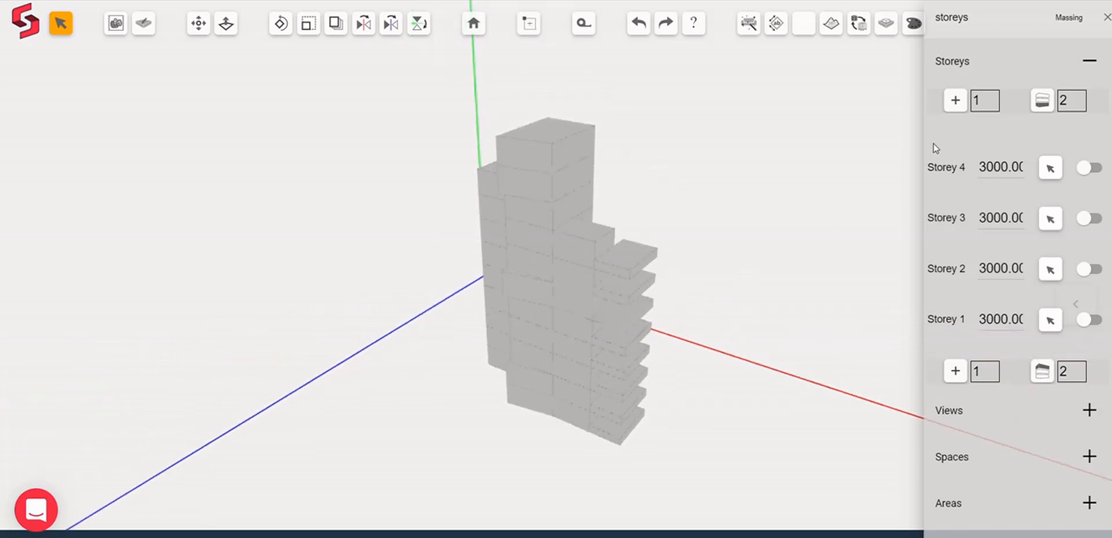
Create 3 new storeys above the top storey and return to the 3D view.
{"action": "left_click", "coordinate": [989, 105]}
{"action": "scroll", "coordinate": [1009, 199], "scroll_direction": "up", "scroll_amount": 5}
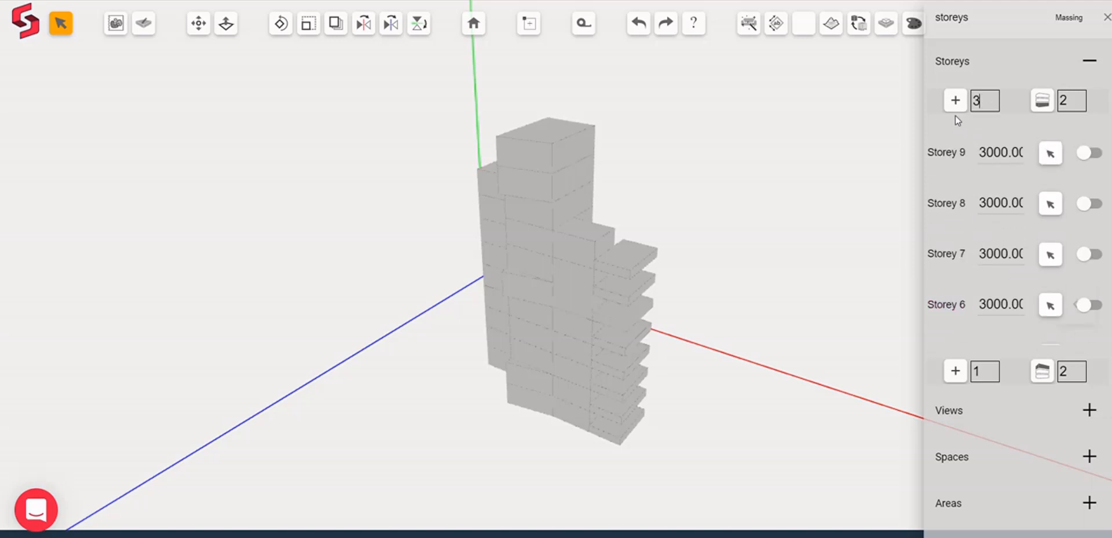
{"action": "left_click", "coordinate": [955, 101]}
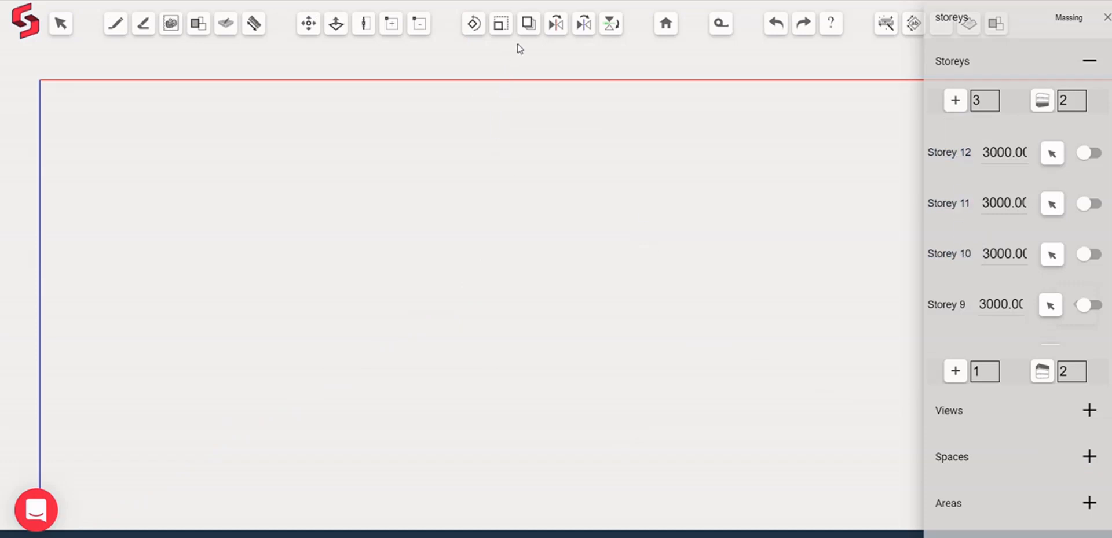
{"action": "left_click", "coordinate": [666, 25]}
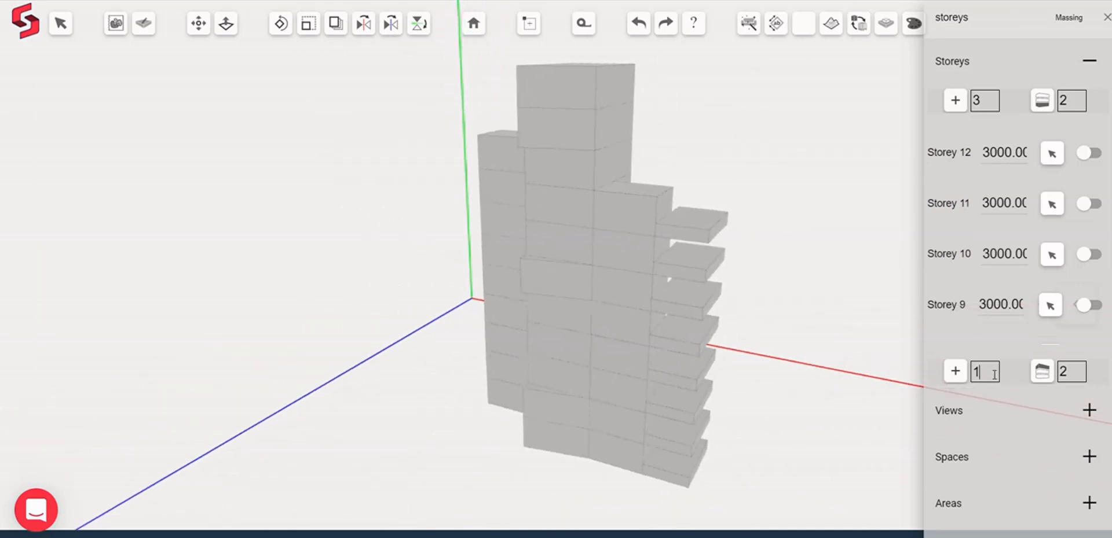
Create 2 new storeys below the lowest storey and return to the 3D view of the building.
{"action": "left_click", "coordinate": [956, 372]}
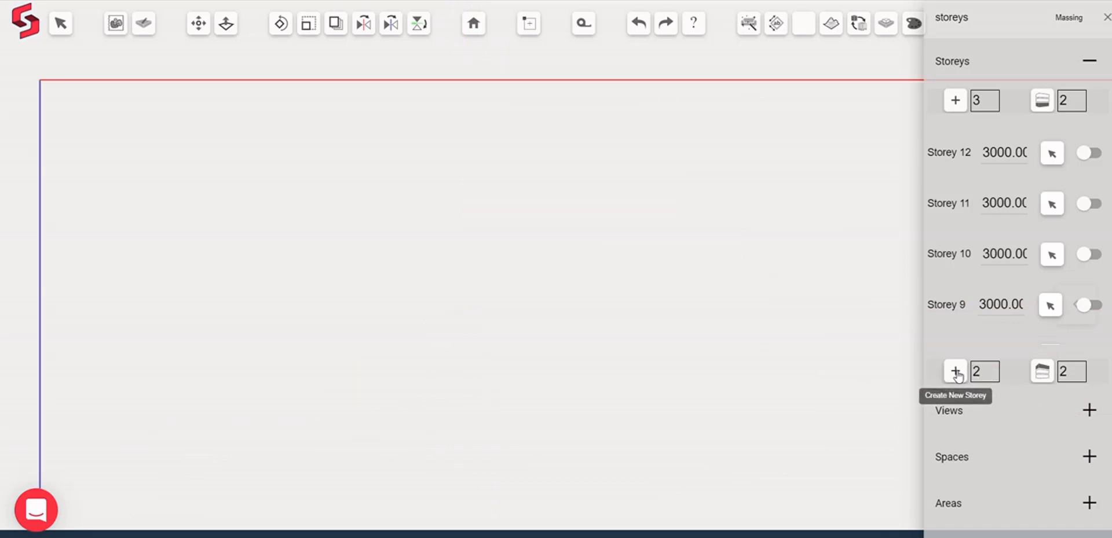
{"action": "scroll", "coordinate": [965, 285], "scroll_direction": "down", "scroll_amount": 10}
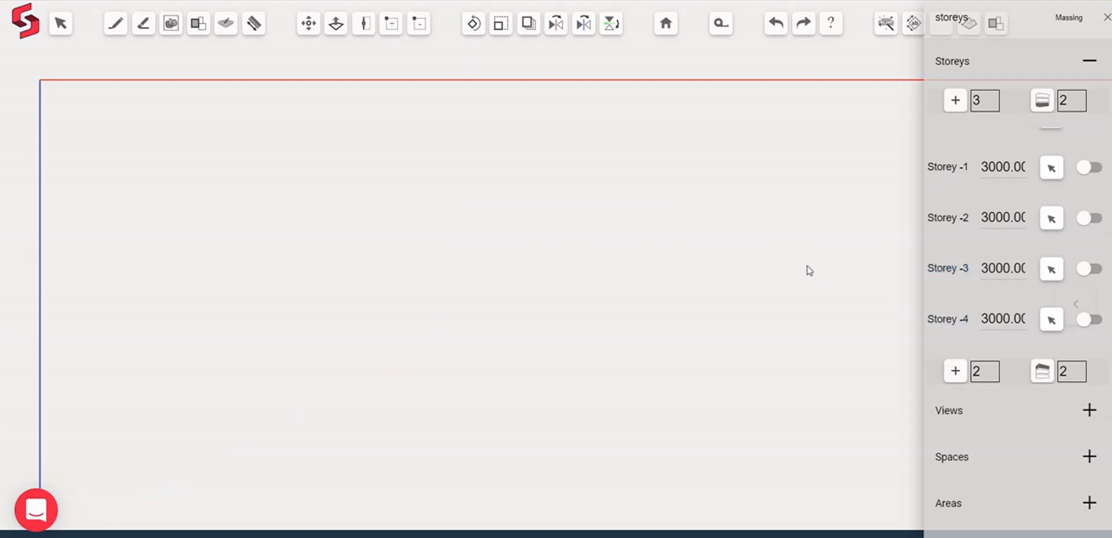
{"action": "left_click", "coordinate": [664, 26]}
{"action": "scroll", "coordinate": [562, 257], "scroll_direction": "down", "scroll_amount": 5}
{"action": "left_click_drag", "start_coordinate": [311, 318], "coordinate": [408, 259]}
{"action": "scroll", "coordinate": [408, 258], "scroll_direction": "down", "scroll_amount": 3}
{"action": "right_click_drag", "start_coordinate": [429, 290], "coordinate": [324, 285]}
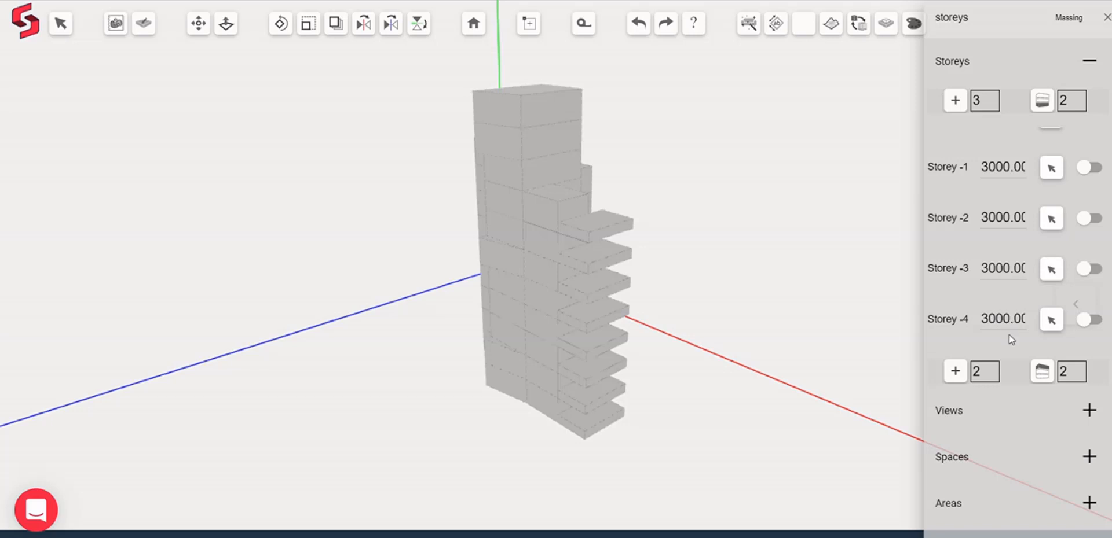
Set the project's units type to Inches and check the storey heights.
{"action": "scroll", "coordinate": [1015, 376], "scroll_direction": "down", "scroll_amount": 4}
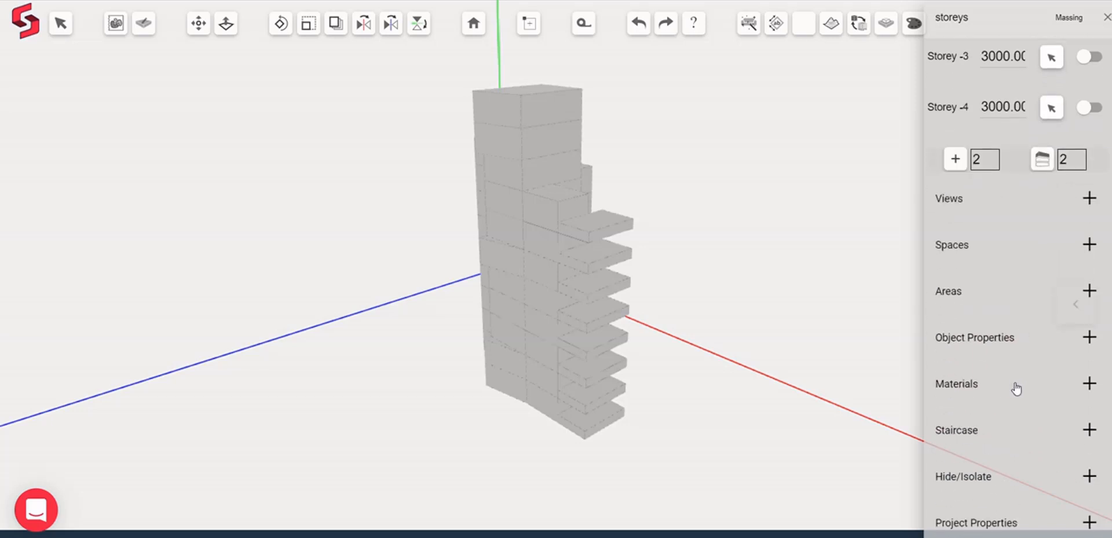
{"action": "left_click", "coordinate": [1009, 524]}
{"action": "scroll", "coordinate": [1021, 381], "scroll_direction": "down", "scroll_amount": 4}
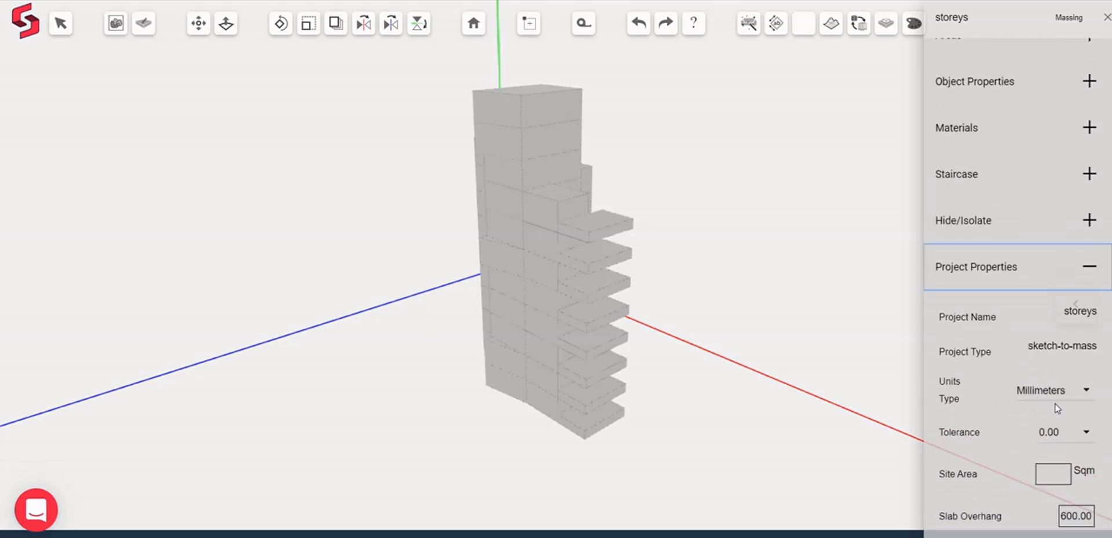
{"action": "left_click", "coordinate": [1057, 407]}
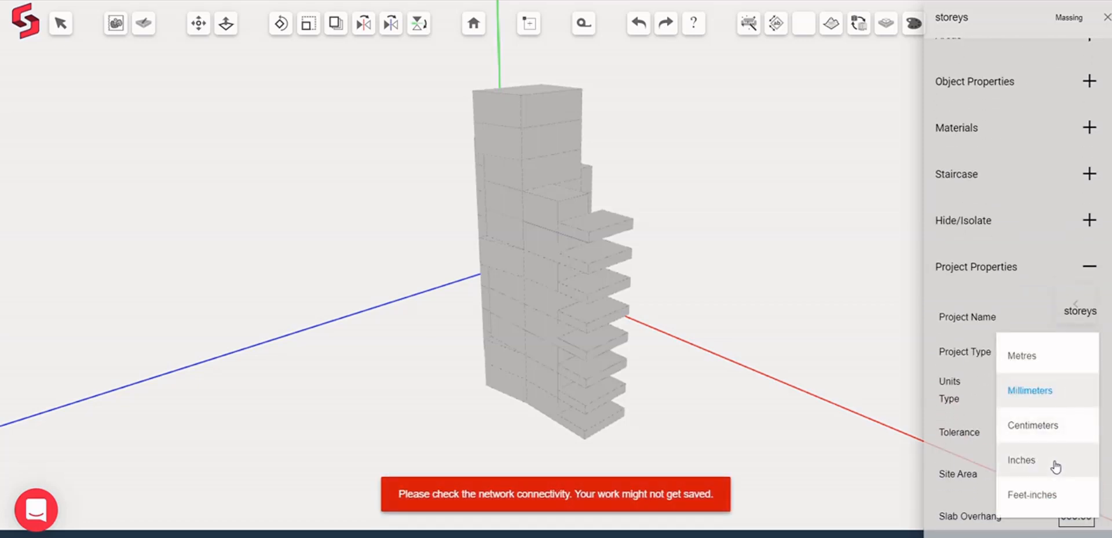
{"action": "left_click", "coordinate": [1051, 467]}
{"action": "scroll", "coordinate": [984, 362], "scroll_direction": "up", "scroll_amount": 8}
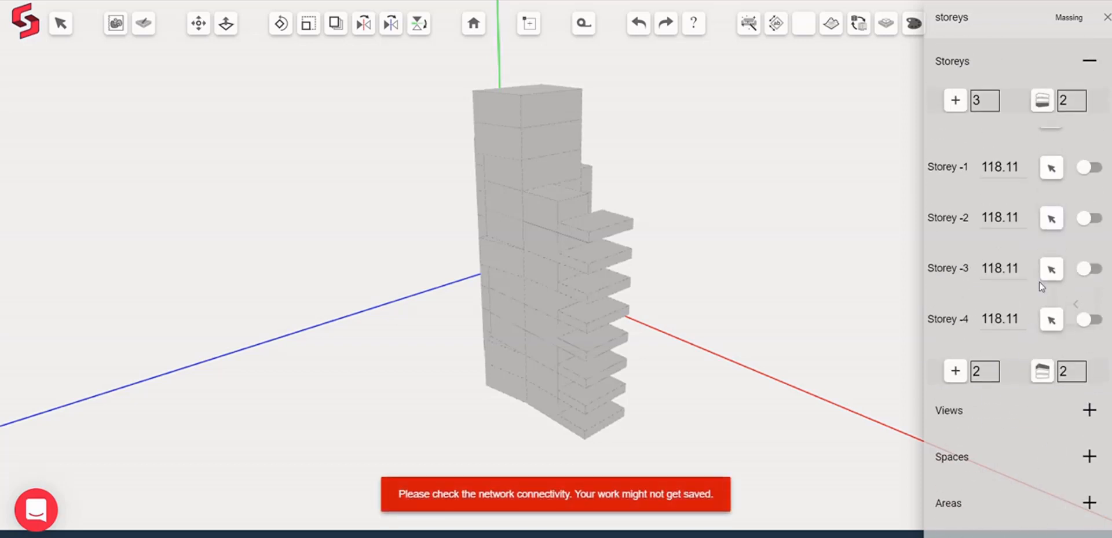
Set the project's units type back to Millimeters and return to the storey list.
{"action": "scroll", "coordinate": [979, 255], "scroll_direction": "down", "scroll_amount": 3}
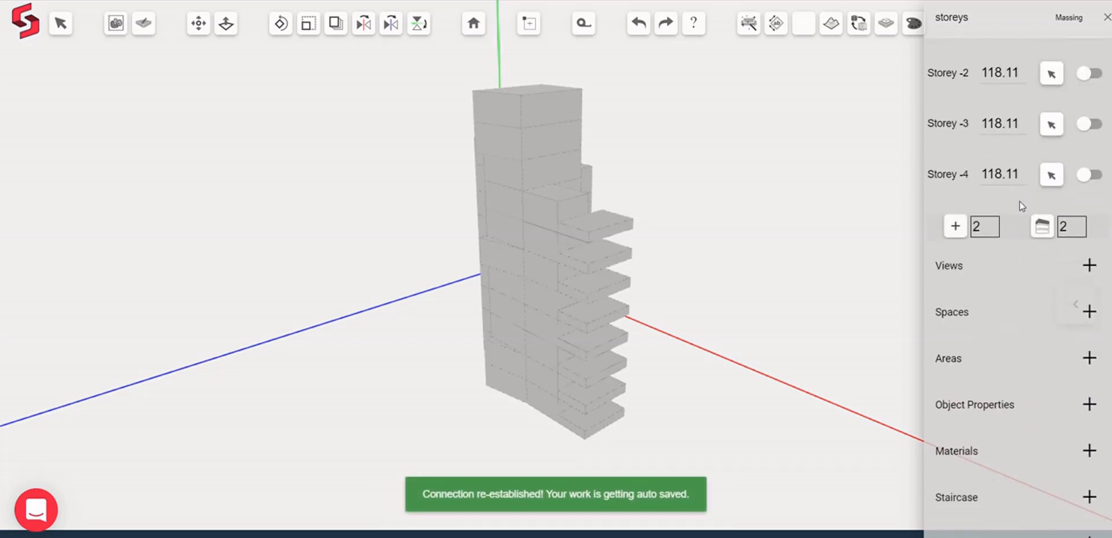
{"action": "scroll", "coordinate": [983, 406], "scroll_direction": "down", "scroll_amount": 6}
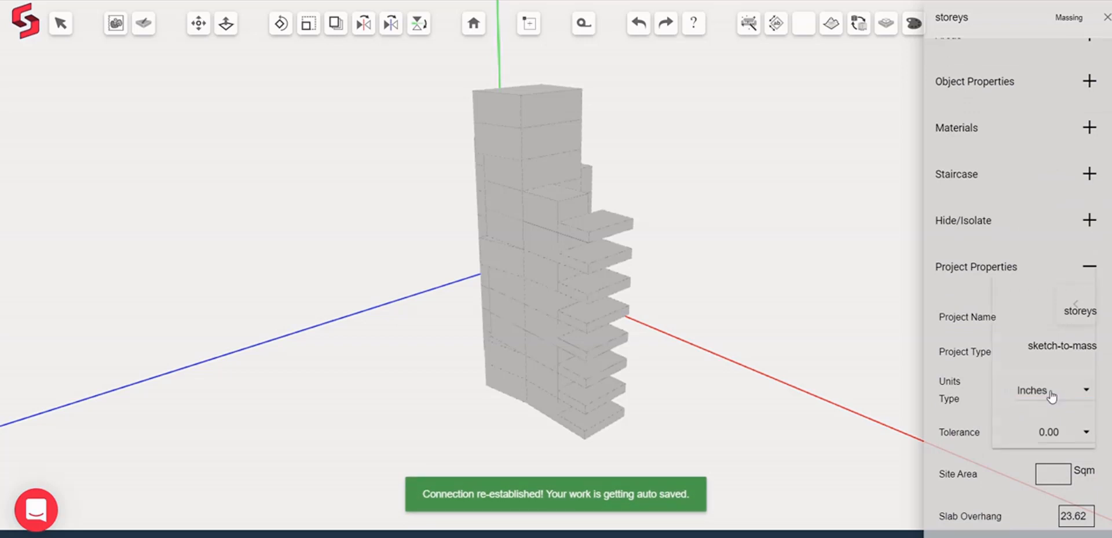
{"action": "left_click", "coordinate": [1047, 392]}
{"action": "left_click", "coordinate": [1052, 325]}
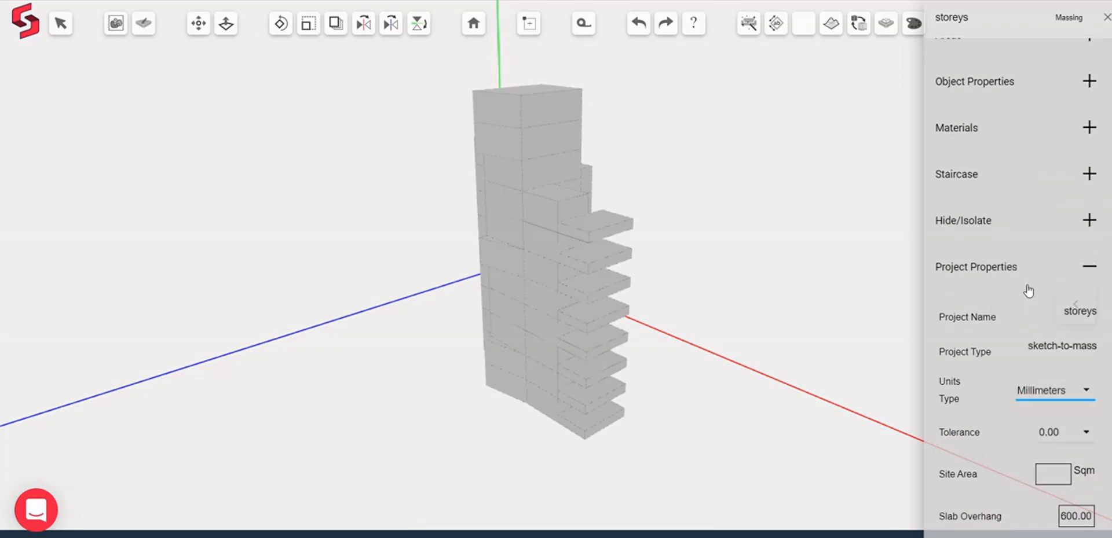
{"action": "scroll", "coordinate": [1007, 392], "scroll_direction": "up", "scroll_amount": 10}
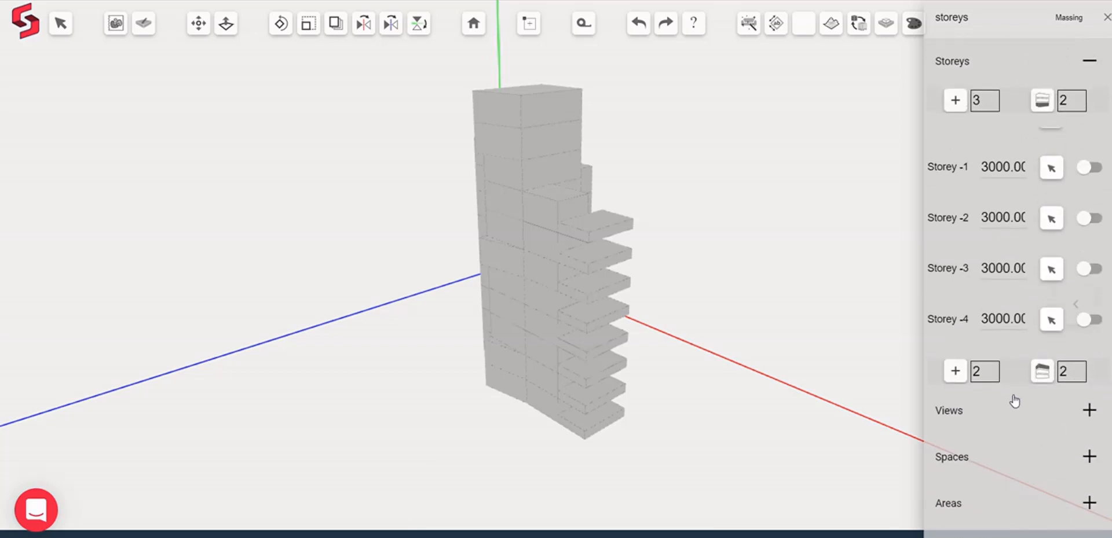
Set the height of Storey 1 to 6000 mm.
{"action": "scroll", "coordinate": [975, 330], "scroll_direction": "down", "scroll_amount": 3}
{"action": "scroll", "coordinate": [1010, 268], "scroll_direction": "up", "scroll_amount": 4}
{"action": "scroll", "coordinate": [1027, 200], "scroll_direction": "down", "scroll_amount": 1}
{"action": "scroll", "coordinate": [1036, 278], "scroll_direction": "up", "scroll_amount": 2}
{"action": "scroll", "coordinate": [1030, 240], "scroll_direction": "up", "scroll_amount": 1}
{"action": "right_click_drag", "start_coordinate": [710, 364], "coordinate": [602, 395]}
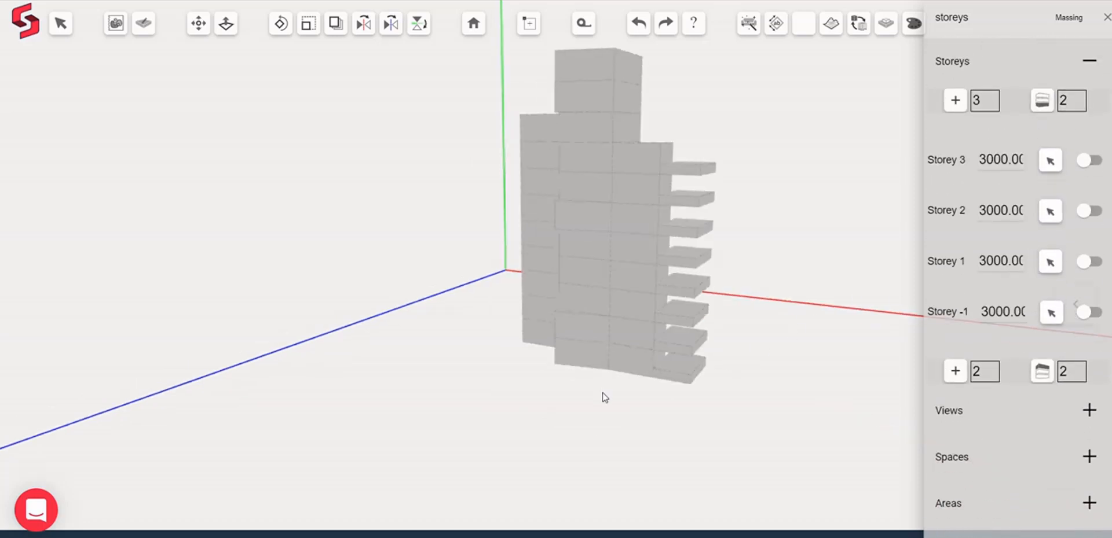
{"action": "middle_click_drag", "start_coordinate": [634, 389], "coordinate": [481, 429]}
{"action": "scroll", "coordinate": [698, 297], "scroll_direction": "up", "scroll_amount": 3}
{"action": "middle_click_drag", "start_coordinate": [685, 338], "coordinate": [769, 332]}
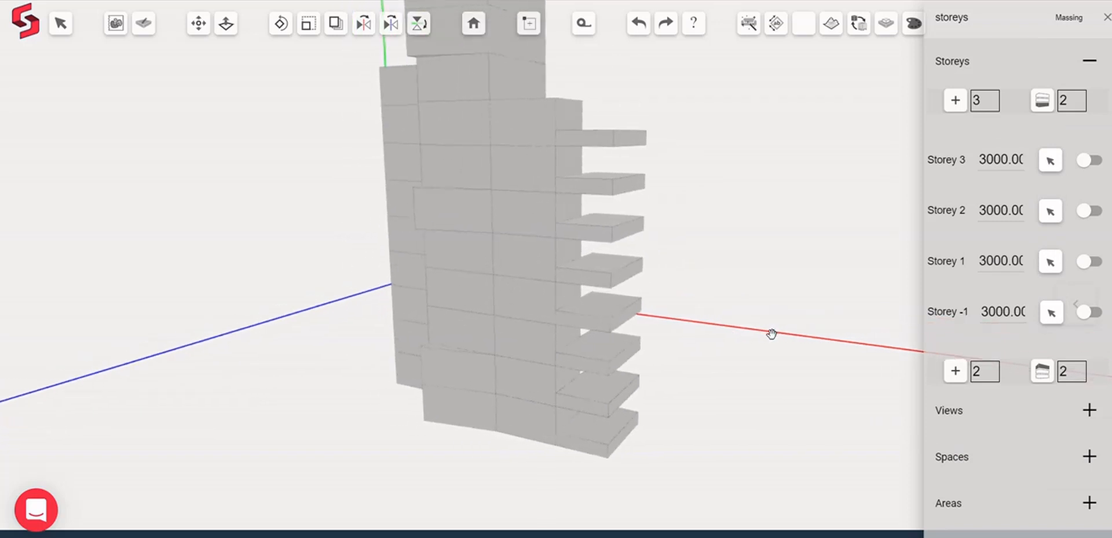
{"action": "left_click", "coordinate": [990, 264]}
{"action": "key", "text": "BackSpace"}
{"action": "type", "text": "6"}
{"action": "key", "text": "Return"}
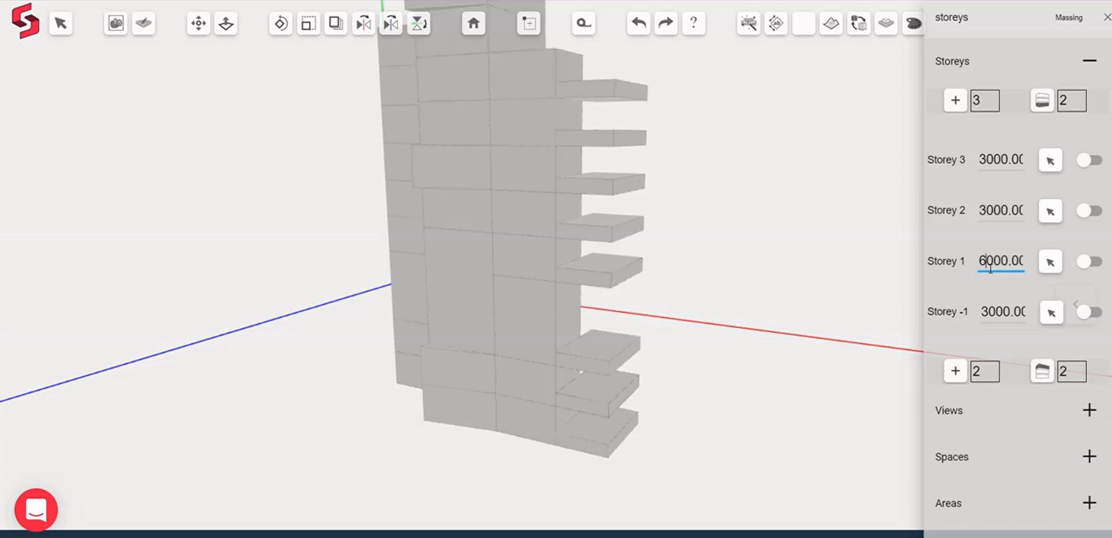
Examine the dimensions of a Storey 1 block next to the projecting slabs, including its height.
{"action": "left_click_drag", "start_coordinate": [614, 428], "coordinate": [797, 374]}
{"action": "scroll", "coordinate": [772, 288], "scroll_direction": "up", "scroll_amount": 3}
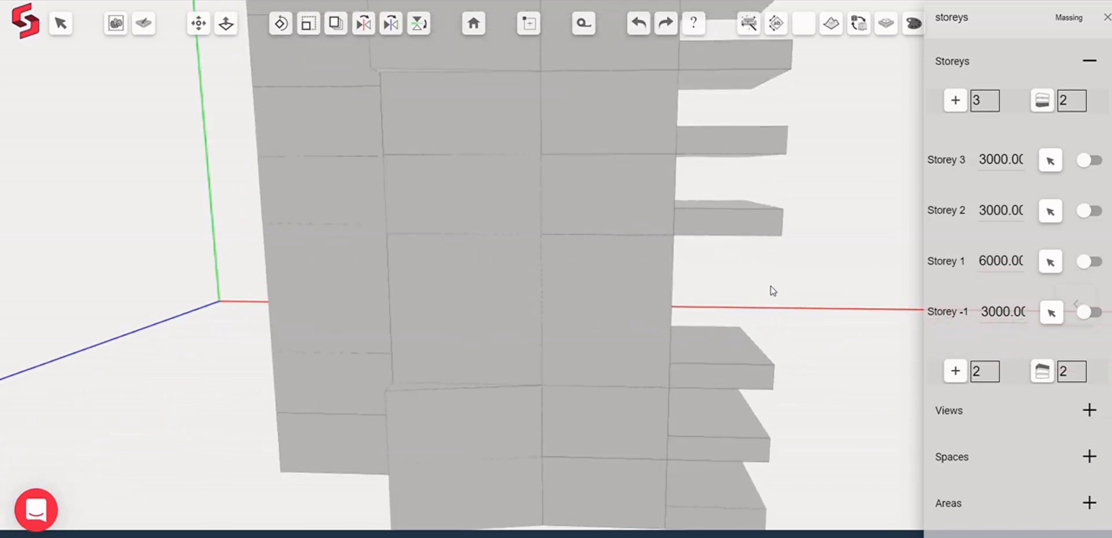
{"action": "left_click_drag", "start_coordinate": [828, 304], "coordinate": [665, 297]}
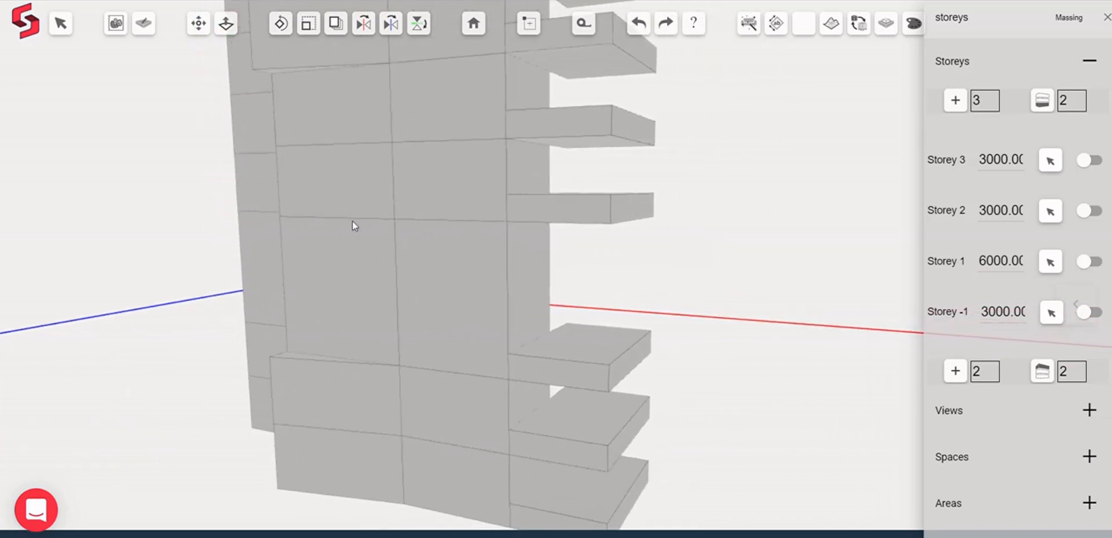
{"action": "left_click", "coordinate": [60, 23]}
{"action": "left_click", "coordinate": [446, 297]}
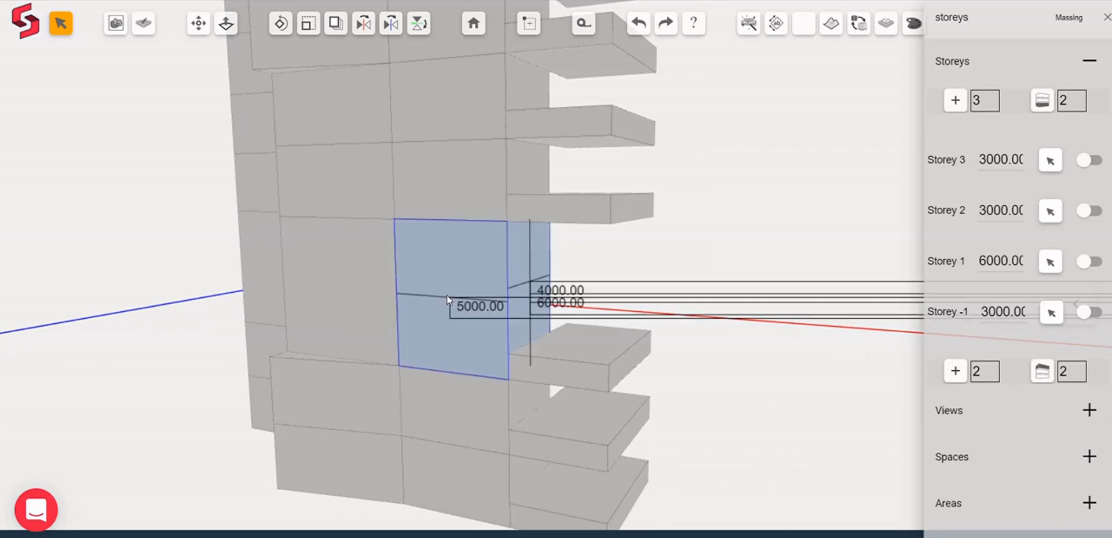
{"action": "scroll", "coordinate": [573, 304], "scroll_direction": "up", "scroll_amount": 5}
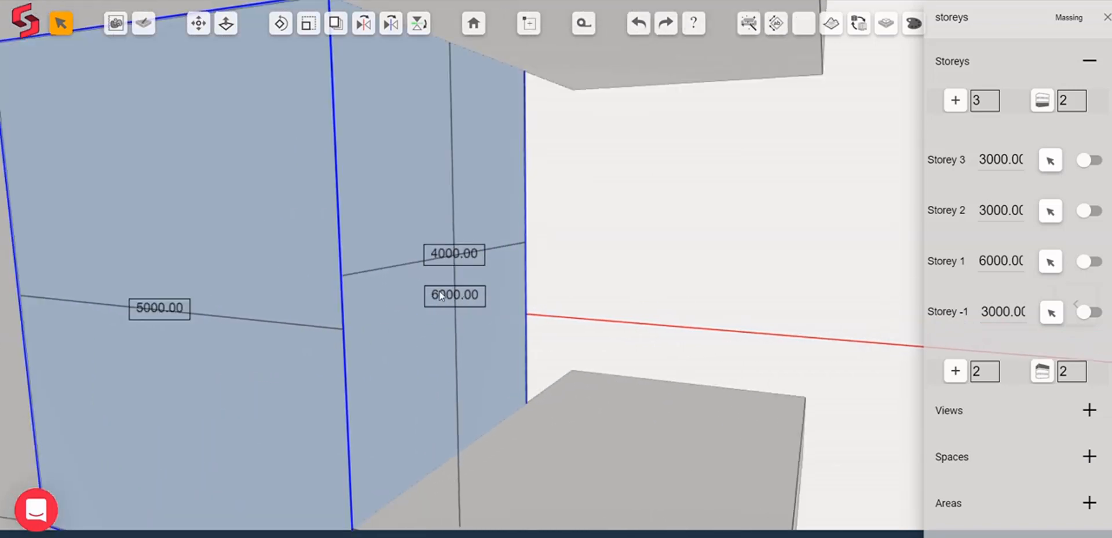
{"action": "scroll", "coordinate": [689, 269], "scroll_direction": "down", "scroll_amount": 8}
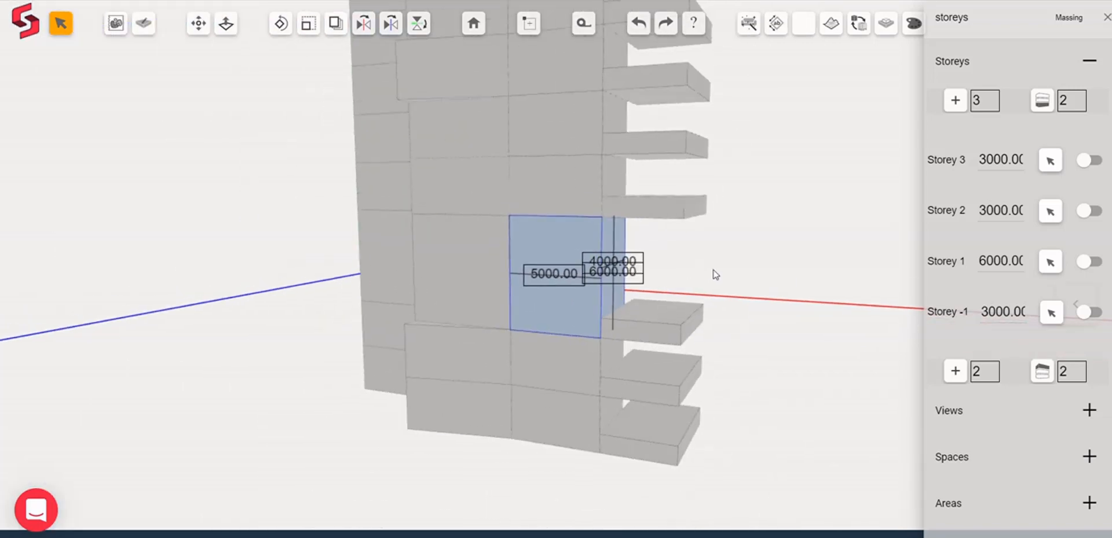
{"action": "left_click", "coordinate": [790, 277]}
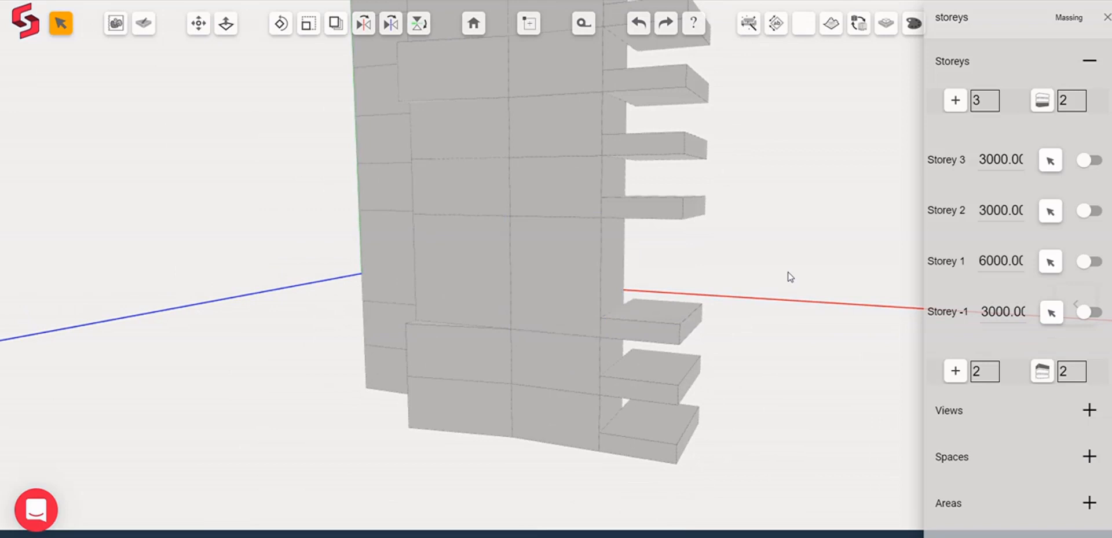
Undo the last change to the building, redo it, and view the tower from another angle.
{"action": "left_click", "coordinate": [638, 24]}
{"action": "left_click", "coordinate": [666, 24]}
{"action": "middle_click_drag", "start_coordinate": [777, 333], "coordinate": [653, 400]}
{"action": "right_click_drag", "start_coordinate": [650, 348], "coordinate": [774, 355]}
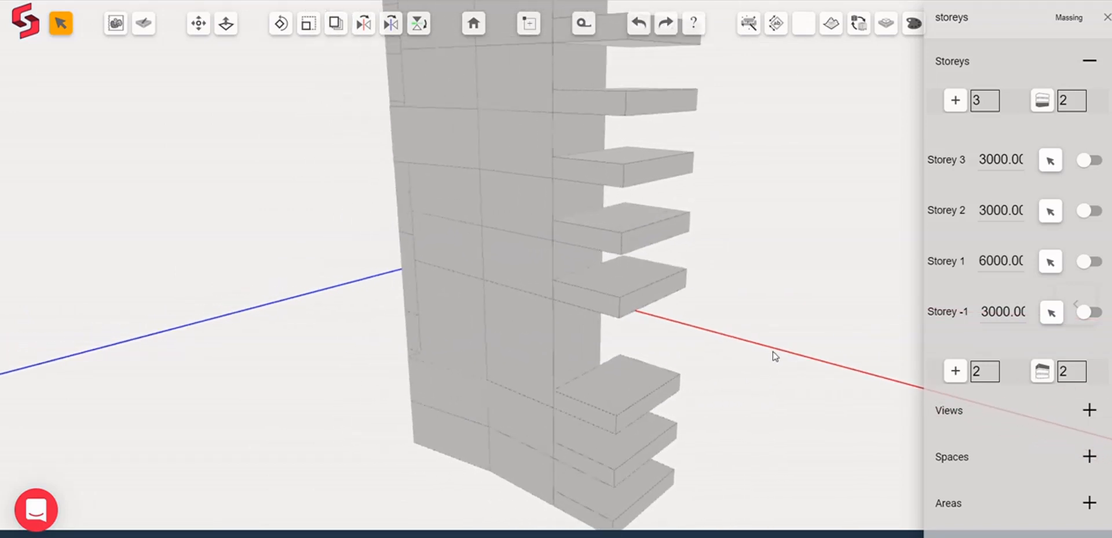
{"action": "middle_click_drag", "start_coordinate": [774, 355], "coordinate": [829, 315]}
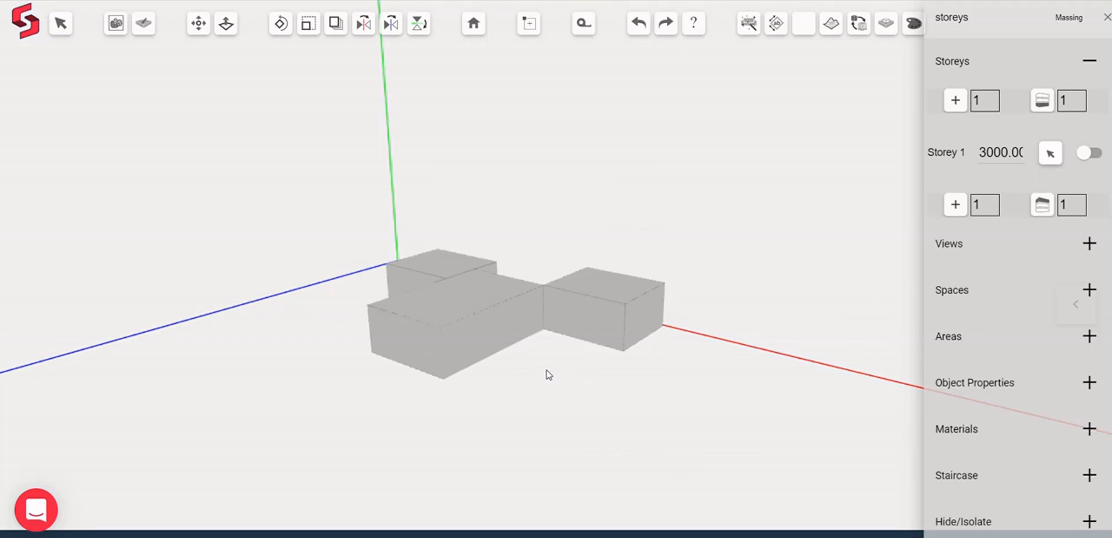
Select everything on Storey 1 of the single-storey massing and copy it up by 1 storey.
{"action": "left_click_drag", "start_coordinate": [612, 405], "coordinate": [721, 371]}
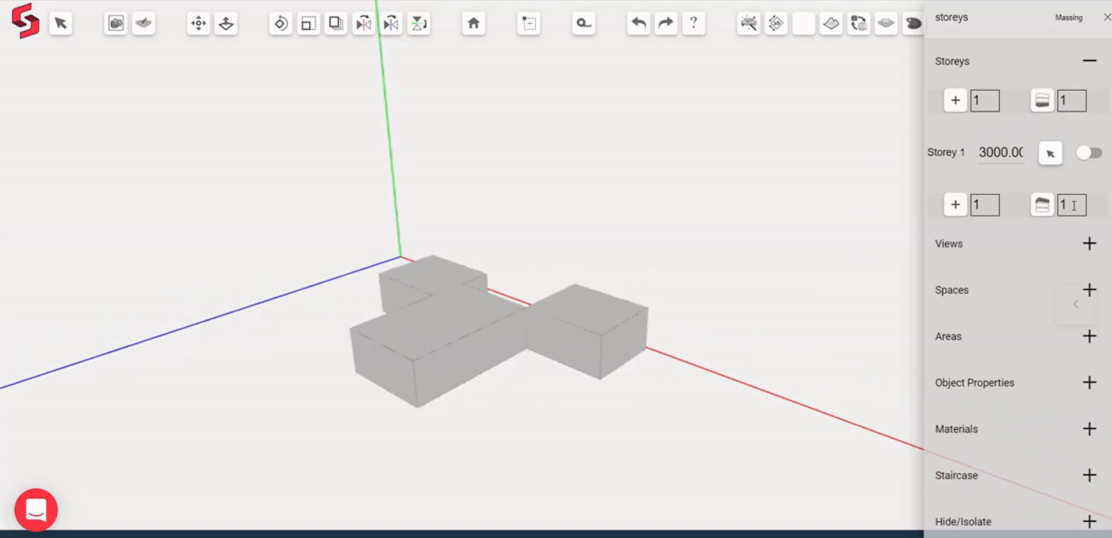
{"action": "left_click", "coordinate": [1049, 154]}
{"action": "left_click", "coordinate": [1042, 100]}
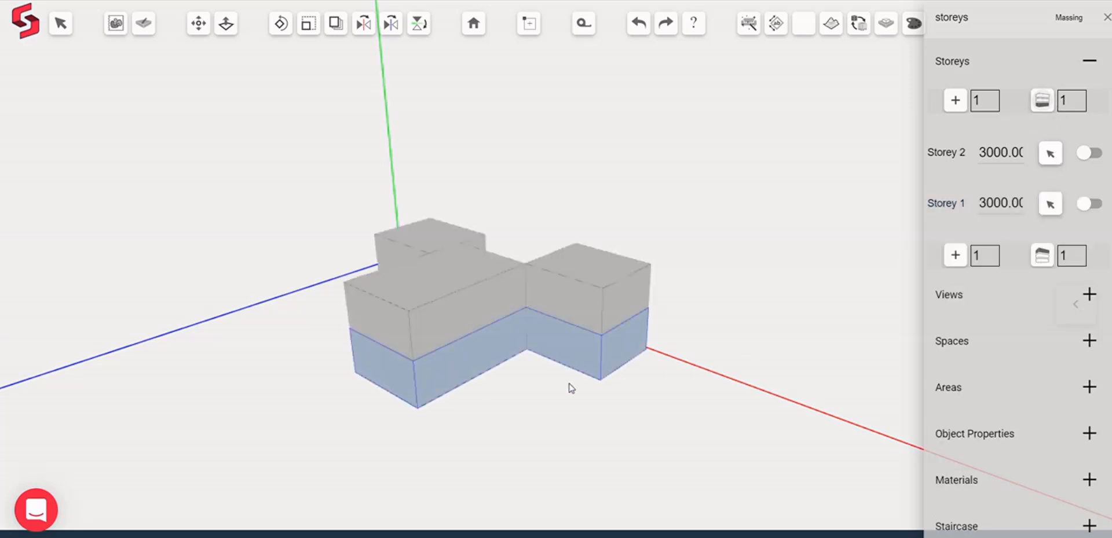
{"action": "left_click_drag", "start_coordinate": [571, 388], "coordinate": [596, 367]}
{"action": "left_click_drag", "start_coordinate": [541, 422], "coordinate": [587, 414]}
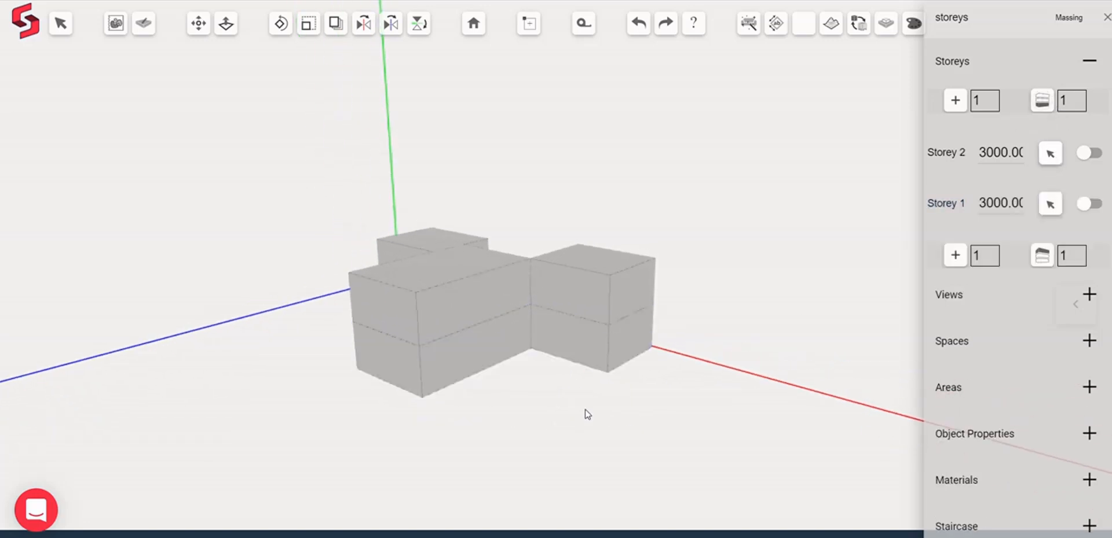
Set the height of Storey 2 to 6000 mm.
{"action": "left_click", "coordinate": [989, 152]}
{"action": "type", "text": "6\\"}
{"action": "key", "text": "Return"}
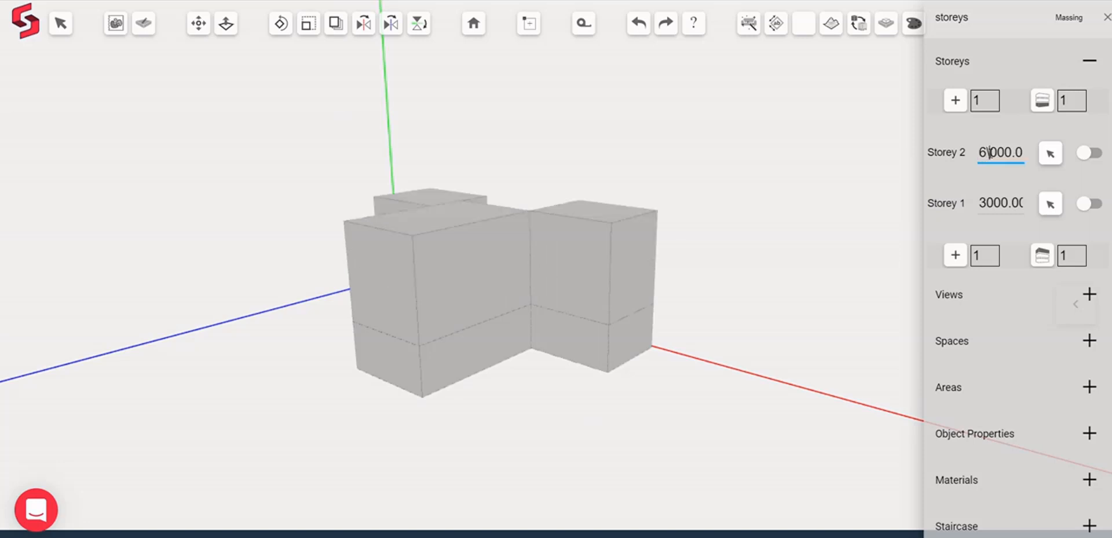
{"action": "left_click_drag", "start_coordinate": [749, 311], "coordinate": [695, 353]}
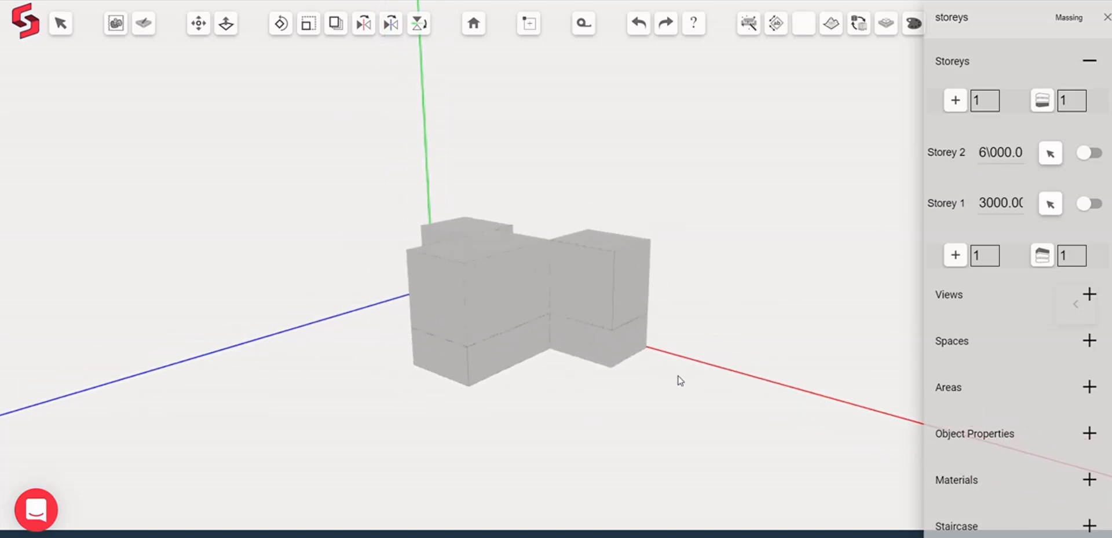
Select everything on Storey 1 and copy it up by 2 storeys above the existing ones.
{"action": "left_click", "coordinate": [1050, 204]}
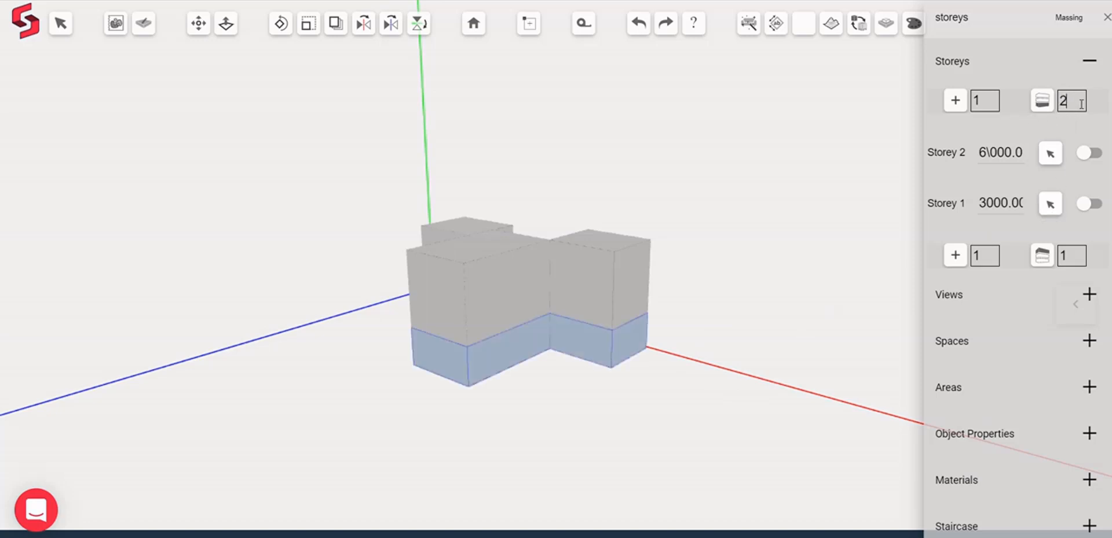
{"action": "left_click", "coordinate": [1041, 101]}
{"action": "left_click_drag", "start_coordinate": [735, 384], "coordinate": [694, 399]}
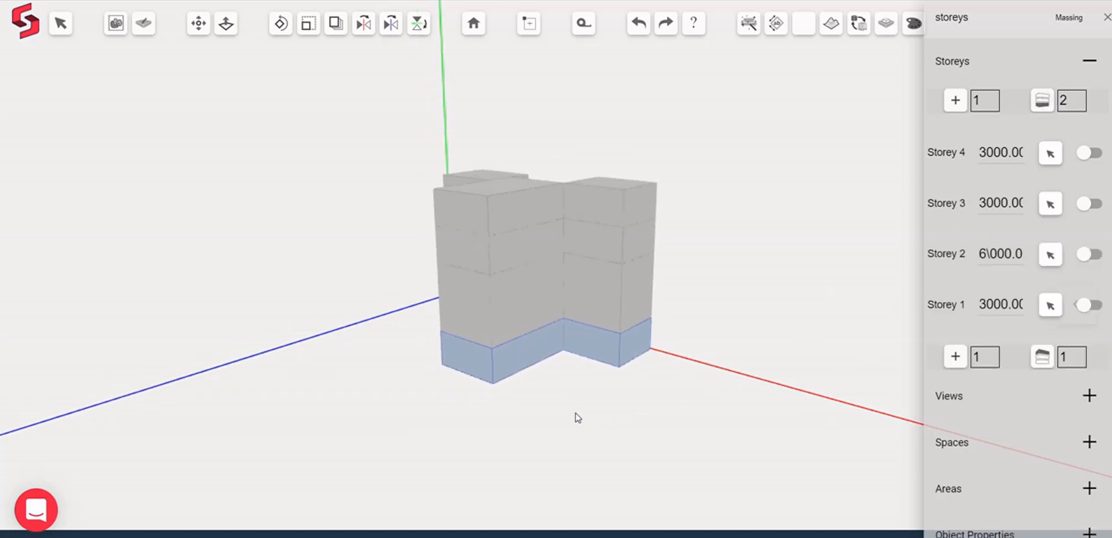
{"action": "left_click_drag", "start_coordinate": [575, 417], "coordinate": [639, 416]}
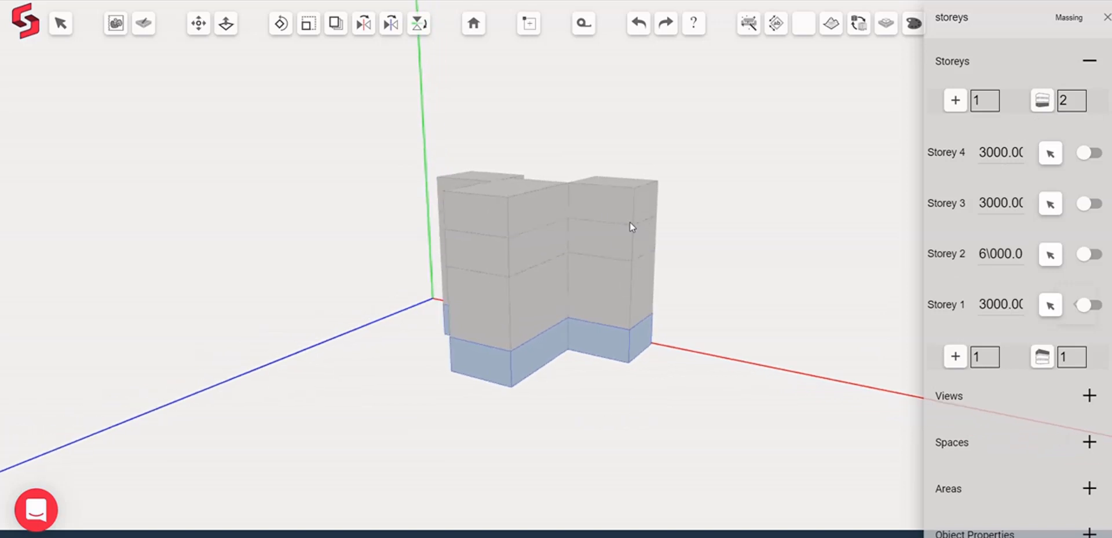
{"action": "scroll", "coordinate": [630, 221], "scroll_direction": "up", "scroll_amount": 2}
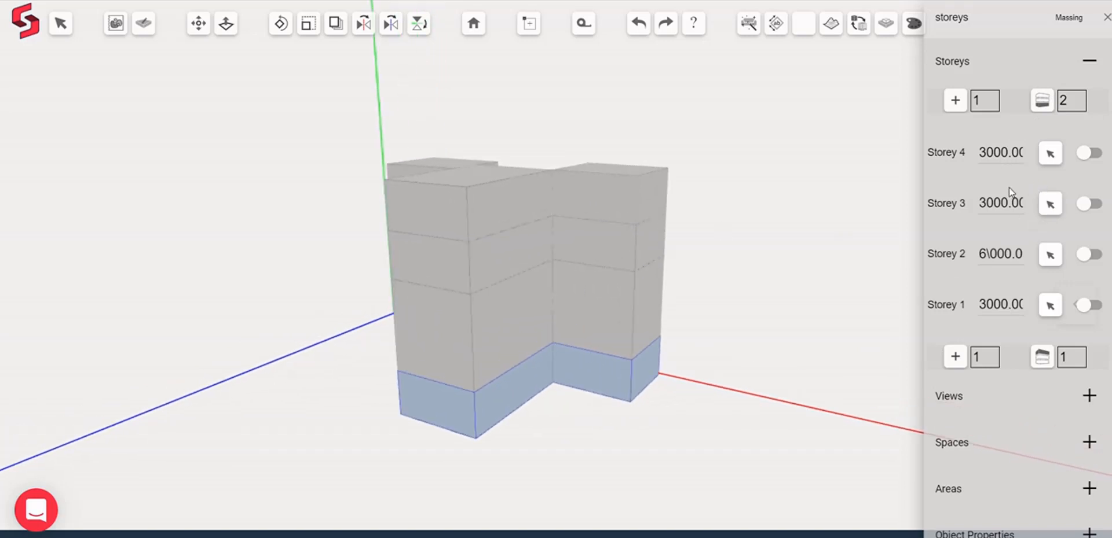
Remove the stray backslash from Storey 2's height value, leaving 6000.00.
{"action": "left_click", "coordinate": [983, 255]}
{"action": "key", "text": "BackSpace"}
{"action": "scroll", "coordinate": [1013, 268], "scroll_direction": "down", "scroll_amount": 1}
{"action": "scroll", "coordinate": [1016, 268], "scroll_direction": "up", "scroll_amount": 1}
Select everything on Storey 2 and copy it up by 2 storeys onto the top of the building.
{"action": "left_click", "coordinate": [1050, 254]}
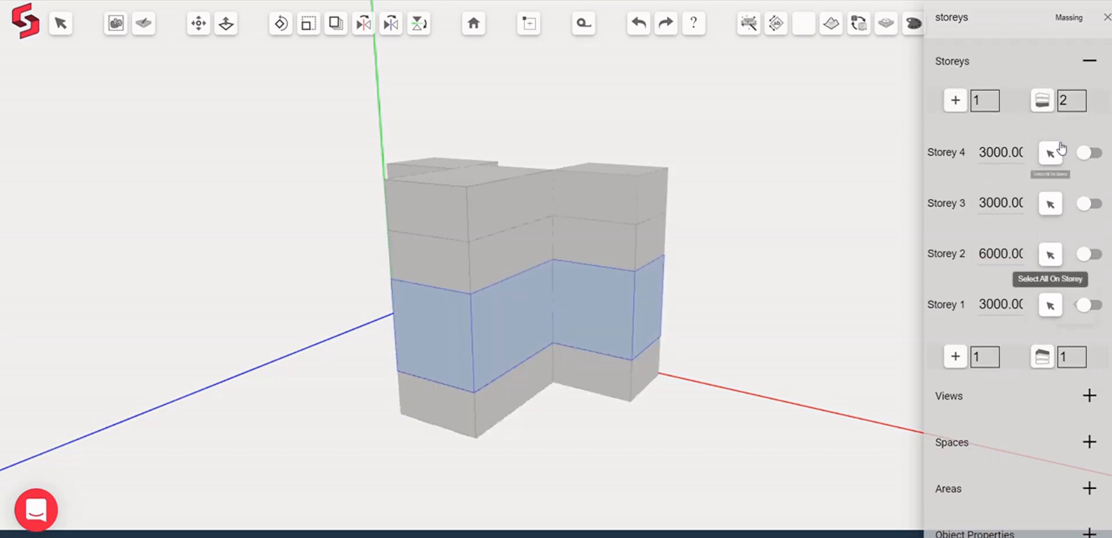
{"action": "left_click", "coordinate": [1054, 104]}
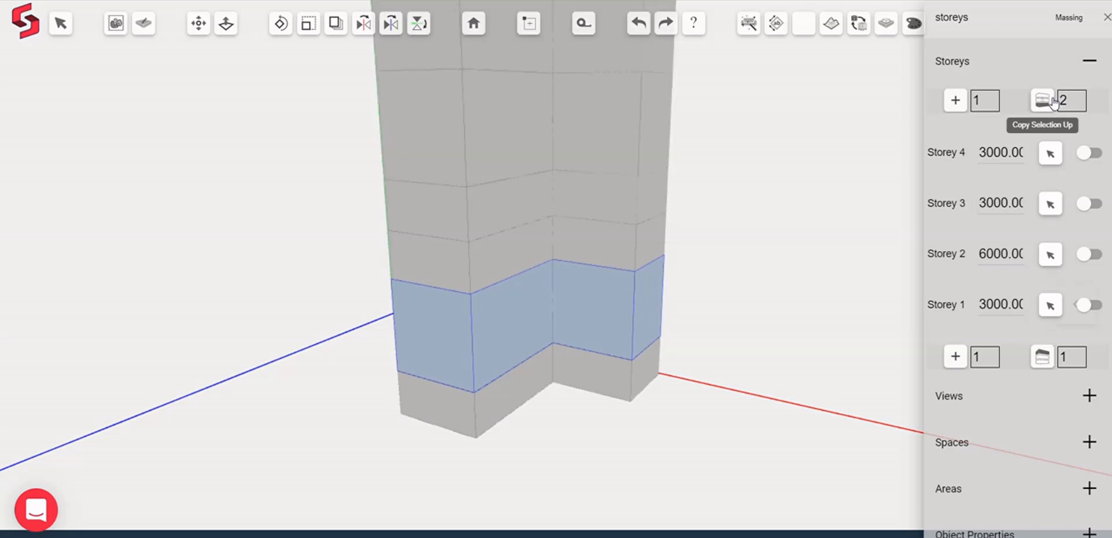
{"action": "scroll", "coordinate": [606, 429], "scroll_direction": "down", "scroll_amount": 3}
{"action": "left_click_drag", "start_coordinate": [500, 428], "coordinate": [444, 443]}
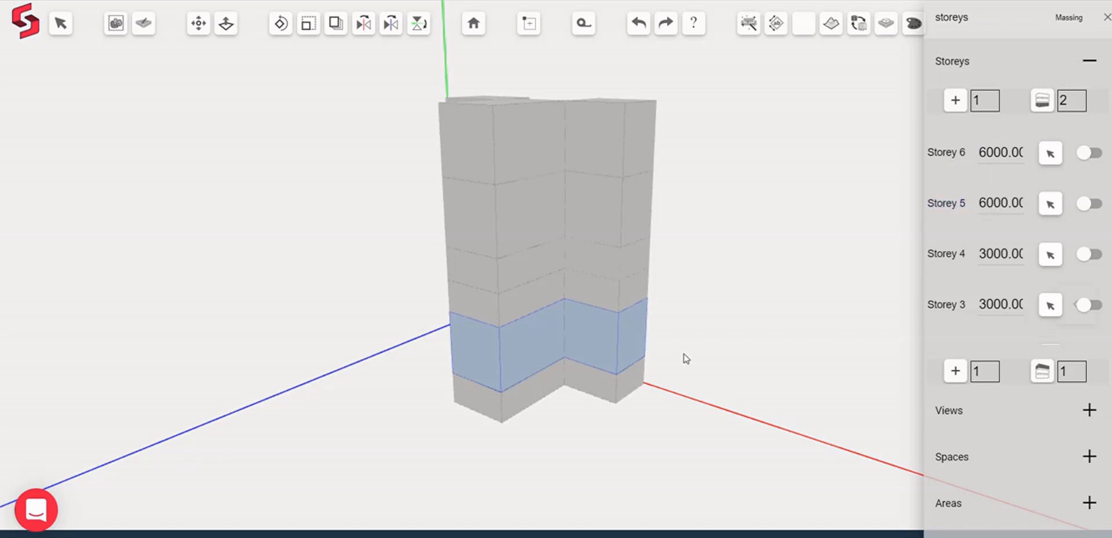
Examine the dimensions of the top-storey block nearest the vertical axis, viewing it from several sides.
{"action": "left_click_drag", "start_coordinate": [318, 415], "coordinate": [365, 434]}
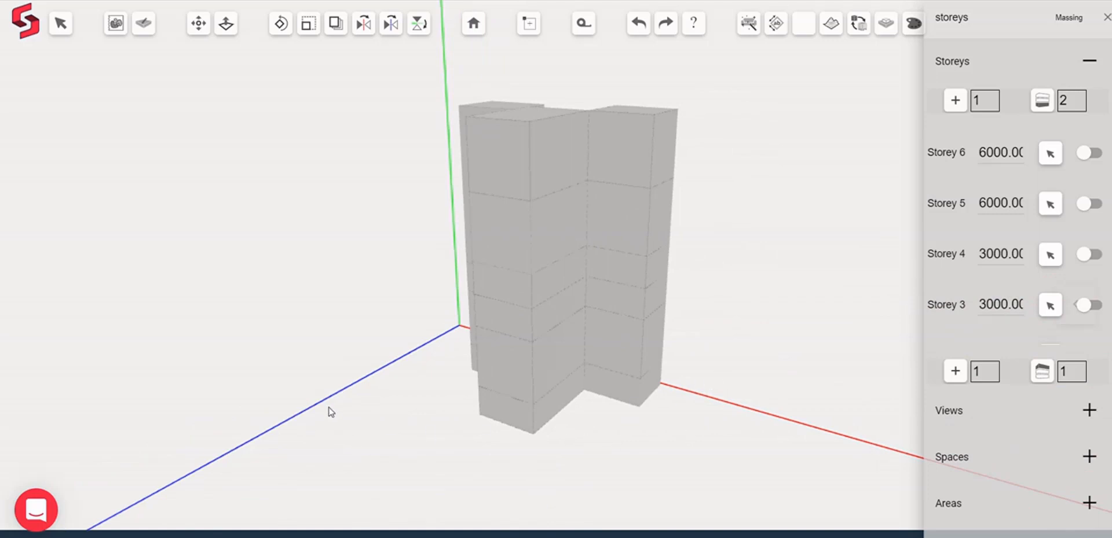
{"action": "left_click_drag", "start_coordinate": [333, 413], "coordinate": [445, 233]}
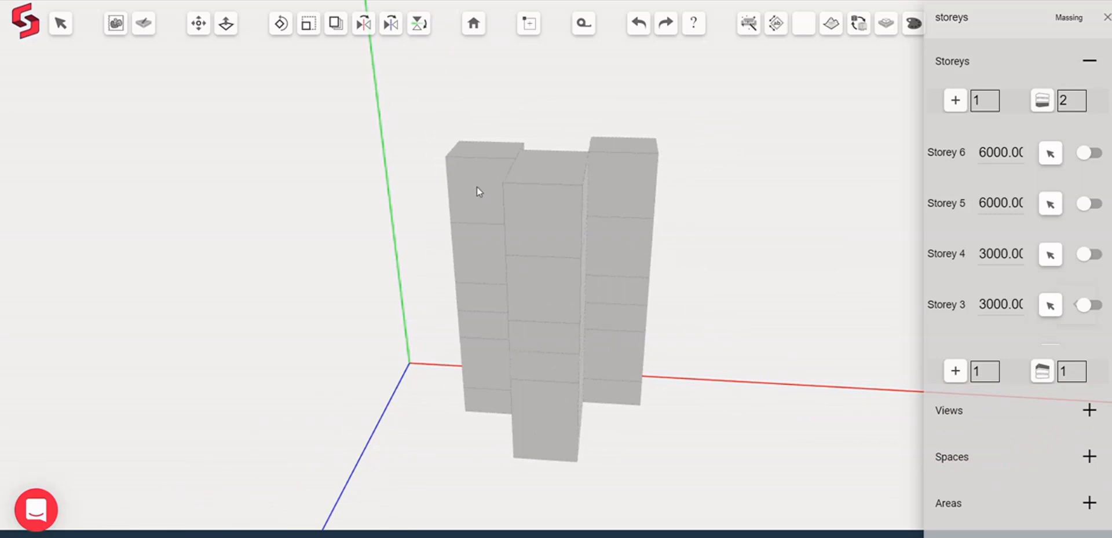
{"action": "left_click", "coordinate": [61, 23]}
{"action": "left_click", "coordinate": [459, 175]}
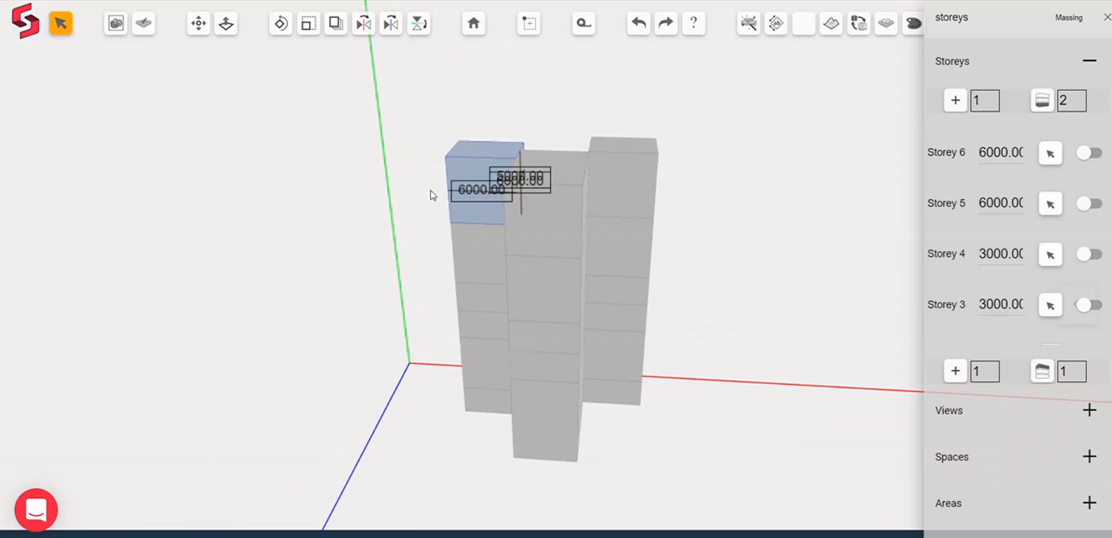
{"action": "left_click_drag", "start_coordinate": [349, 278], "coordinate": [632, 214]}
{"action": "scroll", "coordinate": [466, 154], "scroll_direction": "up", "scroll_amount": 5}
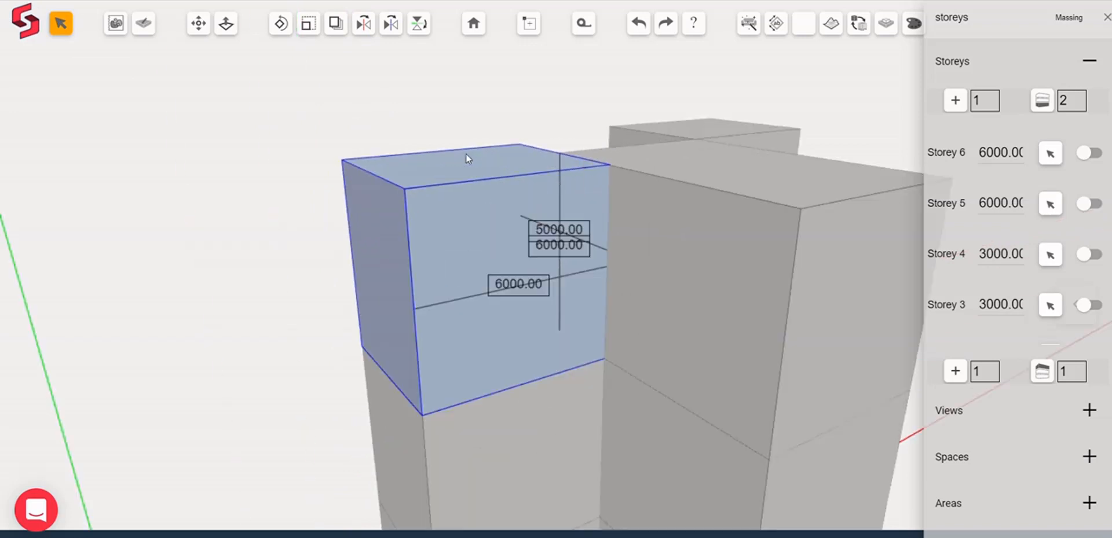
{"action": "scroll", "coordinate": [465, 154], "scroll_direction": "down", "scroll_amount": 4}
{"action": "left_click_drag", "start_coordinate": [710, 249], "coordinate": [342, 301]}
{"action": "left_click", "coordinate": [345, 230]}
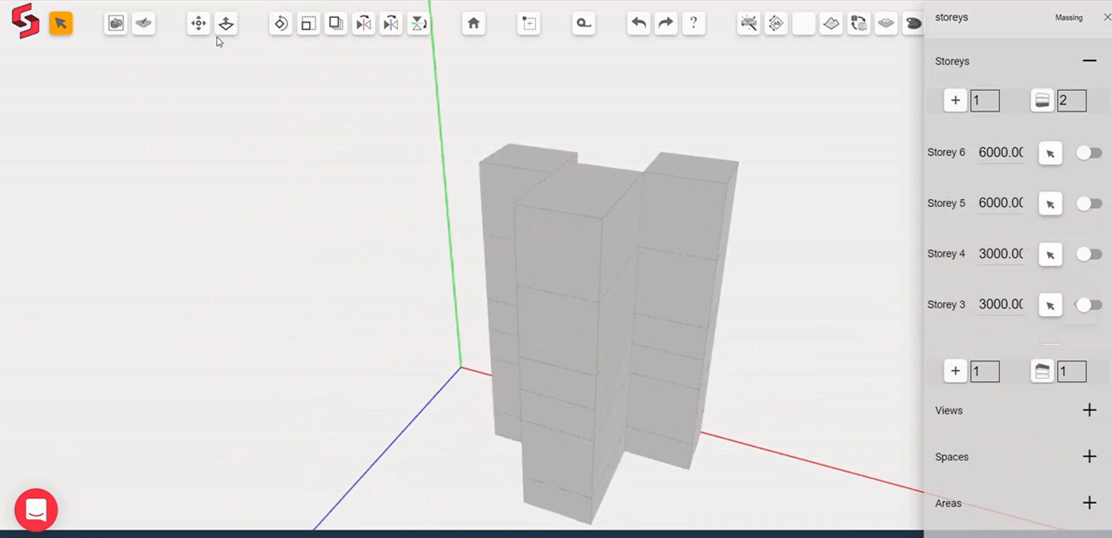
Move the top face of the top-storey block nearest the vertical axis up by 1000 mm.
{"action": "left_click", "coordinate": [199, 23]}
{"action": "left_click_drag", "start_coordinate": [278, 172], "coordinate": [516, 188]}
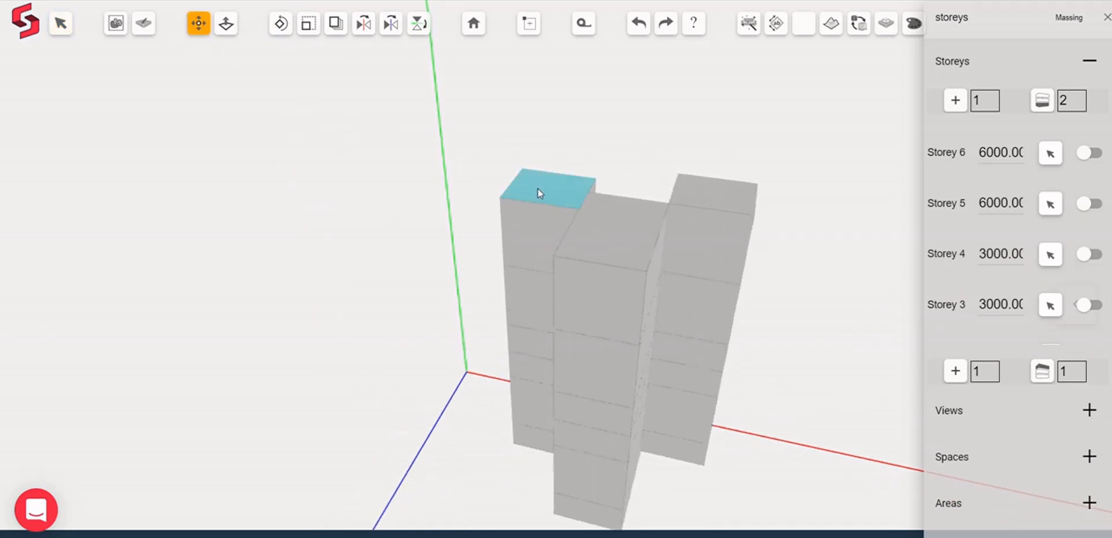
{"action": "left_click_drag", "start_coordinate": [537, 189], "coordinate": [540, 172]}
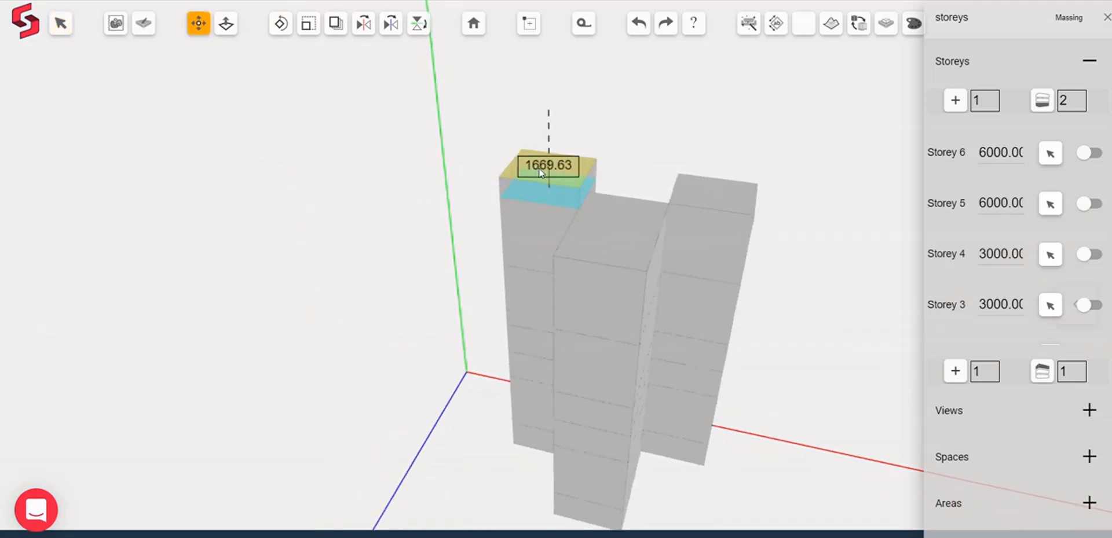
{"action": "type", "text": "1000"}
{"action": "key", "text": "Return"}
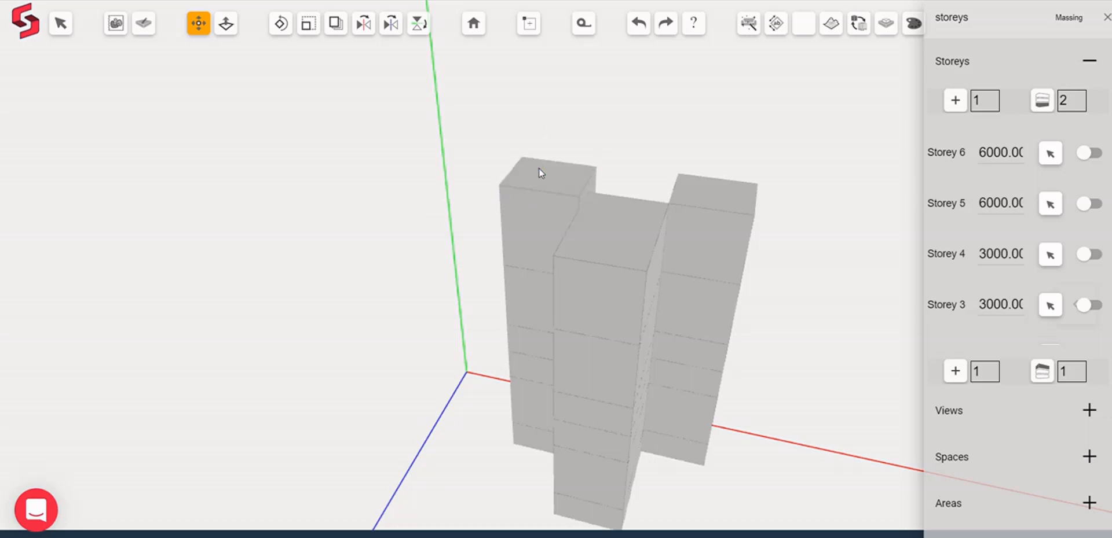
Compare the dimensions of the three top-storey blocks by selecting each one in turn.
{"action": "left_click_drag", "start_coordinate": [339, 369], "coordinate": [403, 266]}
{"action": "left_click", "coordinate": [60, 24]}
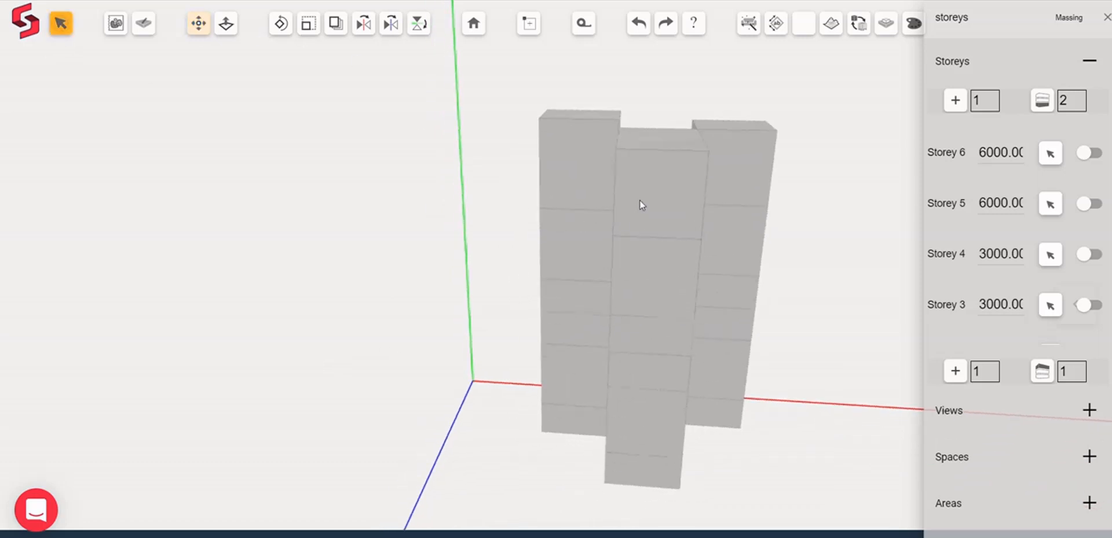
{"action": "left_click", "coordinate": [551, 197]}
{"action": "scroll", "coordinate": [542, 190], "scroll_direction": "up", "scroll_amount": 2}
{"action": "scroll", "coordinate": [542, 190], "scroll_direction": "up", "scroll_amount": 2}
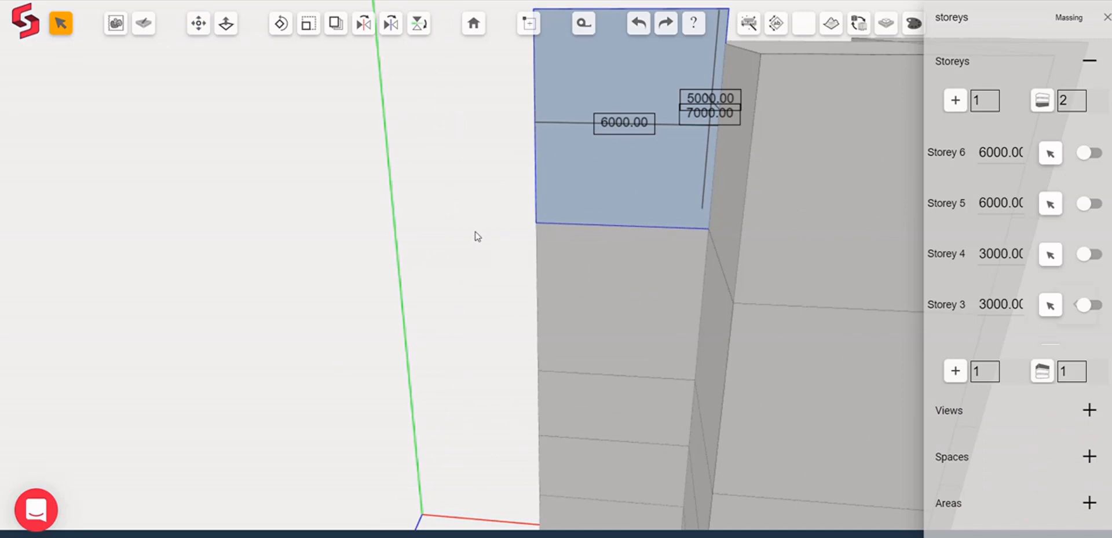
{"action": "scroll", "coordinate": [428, 242], "scroll_direction": "down", "scroll_amount": 2}
{"action": "left_click", "coordinate": [725, 191]}
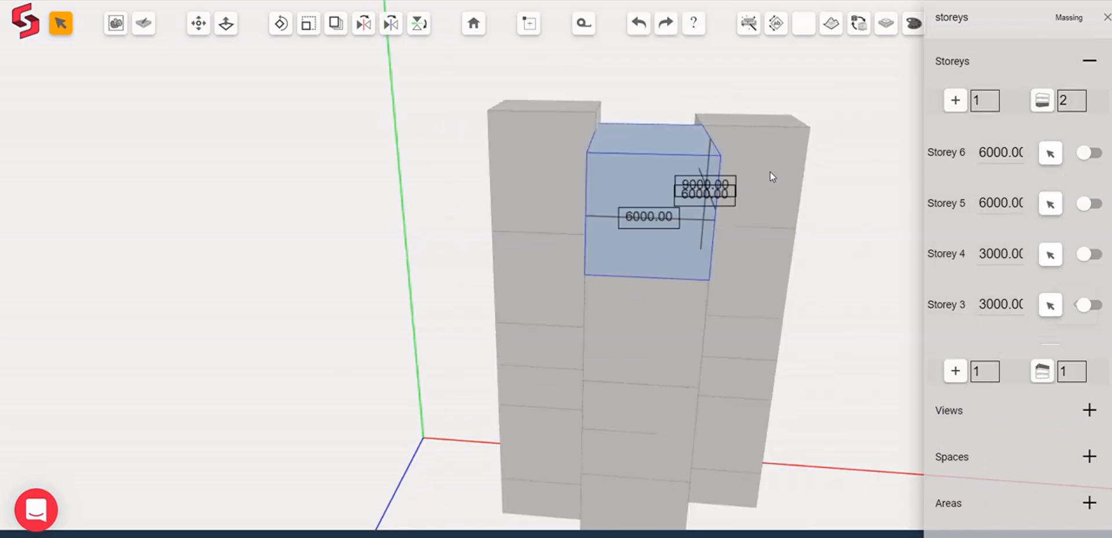
{"action": "left_click", "coordinate": [768, 171]}
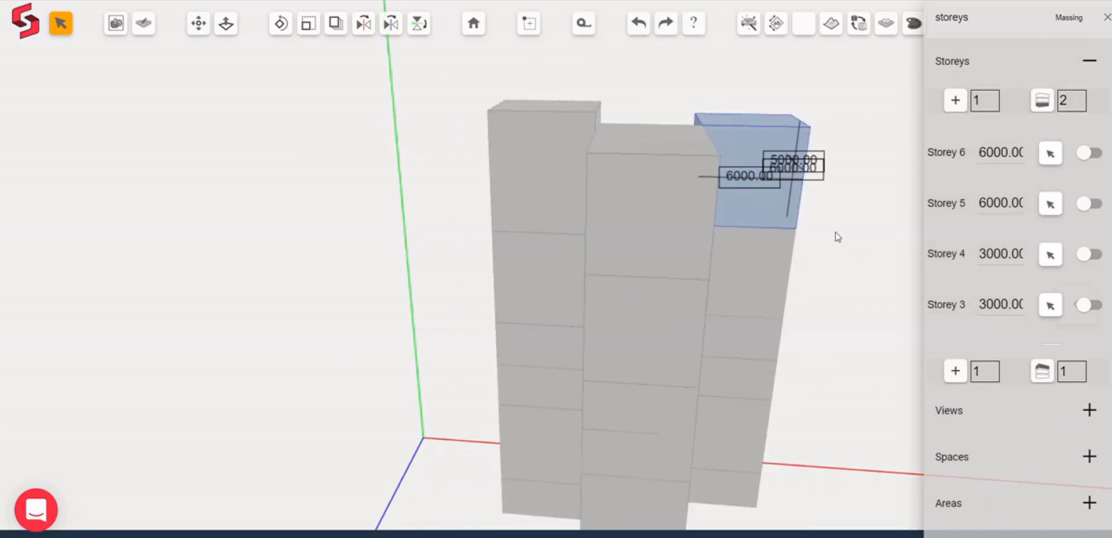
{"action": "left_click_drag", "start_coordinate": [846, 344], "coordinate": [735, 288]}
{"action": "scroll", "coordinate": [734, 288], "scroll_direction": "down", "scroll_amount": 1}
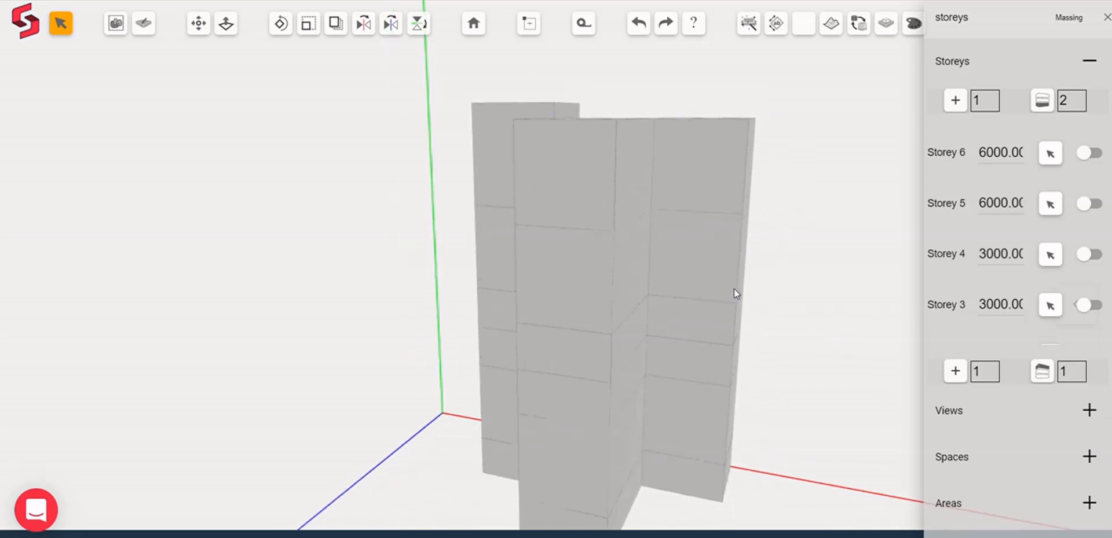
Set the height of Storey 6 to 10000 mm and view the resulting block heights from different sides.
{"action": "left_click", "coordinate": [987, 152]}
{"action": "key", "text": "BackSpace"}
{"action": "type", "text": "10"}
{"action": "right_click_drag", "start_coordinate": [320, 206], "coordinate": [475, 252]}
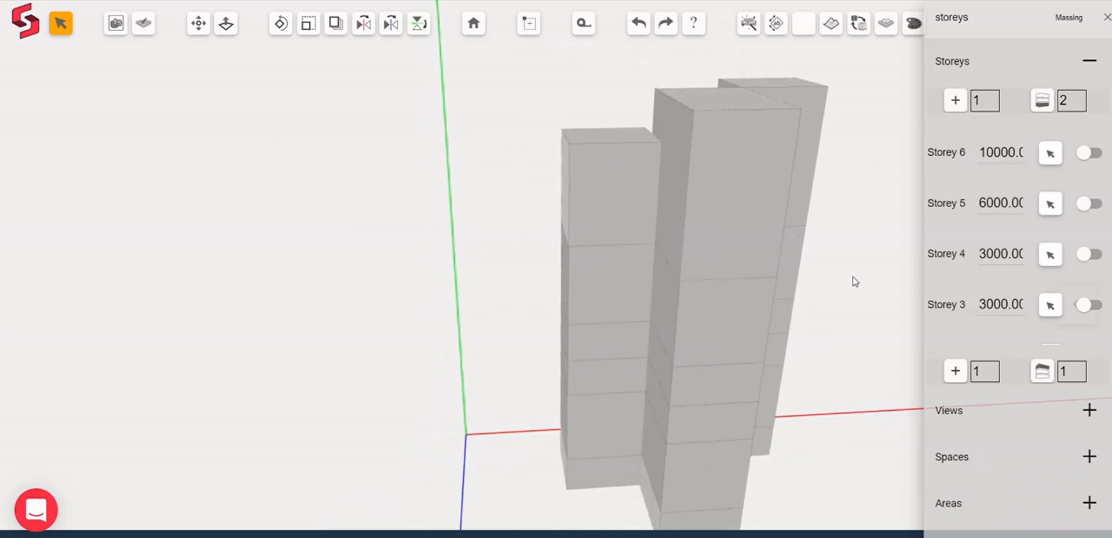
{"action": "right_click_drag", "start_coordinate": [851, 280], "coordinate": [573, 267]}
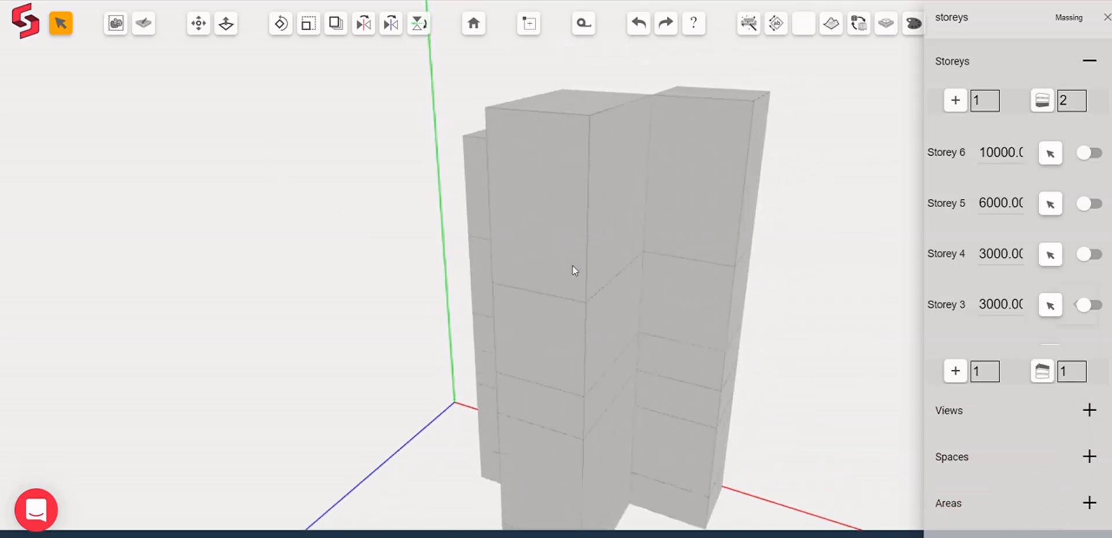
Check the dimensions of the Storey 6 blocks after the storey height change, selecting each block and viewing from another side.
{"action": "left_click", "coordinate": [569, 222]}
{"action": "left_click", "coordinate": [730, 194]}
{"action": "left_click_drag", "start_coordinate": [265, 283], "coordinate": [484, 233]}
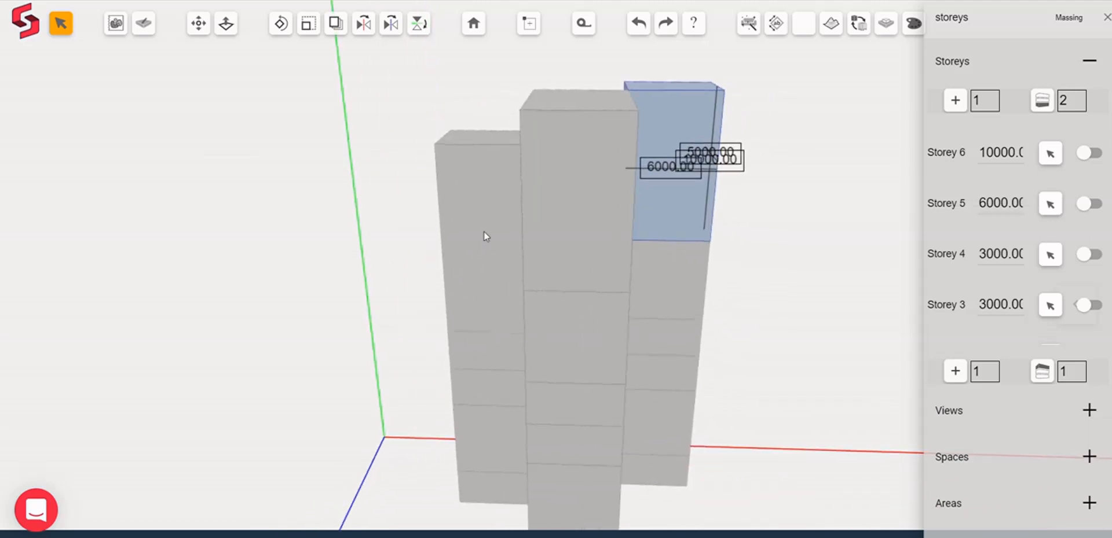
{"action": "left_click", "coordinate": [481, 200]}
{"action": "left_click", "coordinate": [354, 319]}
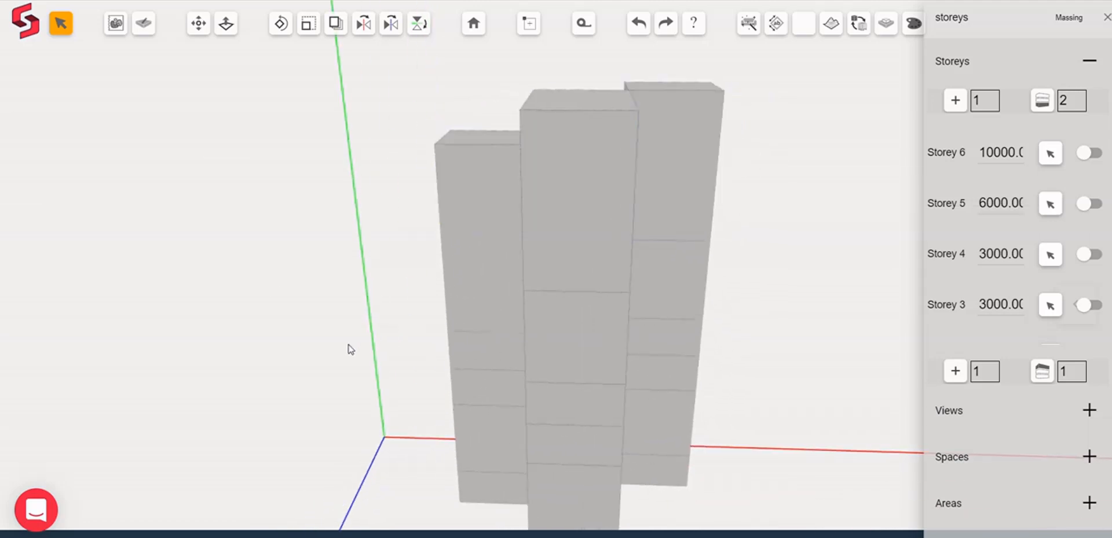
Move the shorter tower's top-storey block 5000 mm outward along the blue axis direction.
{"action": "left_click_drag", "start_coordinate": [350, 349], "coordinate": [265, 330]}
{"action": "right_click_drag", "start_coordinate": [191, 365], "coordinate": [279, 364]}
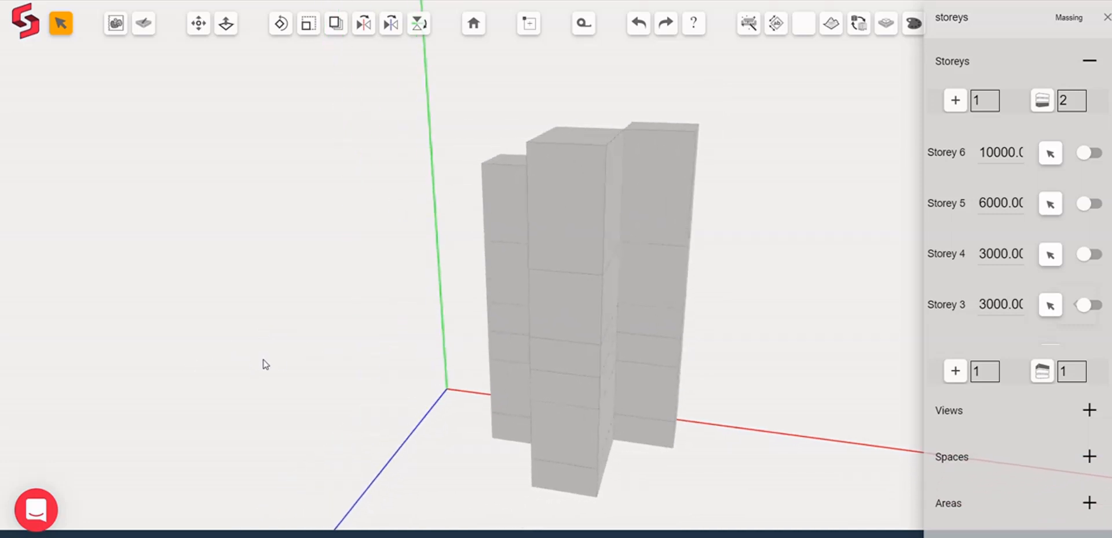
{"action": "left_click_drag", "start_coordinate": [264, 364], "coordinate": [540, 371]}
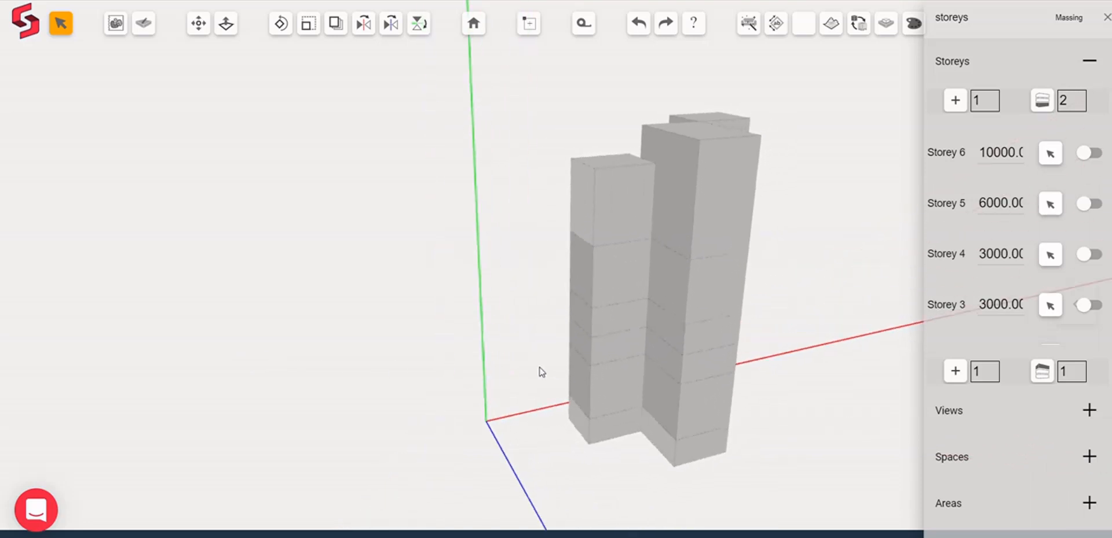
{"action": "right_click_drag", "start_coordinate": [392, 385], "coordinate": [294, 387]}
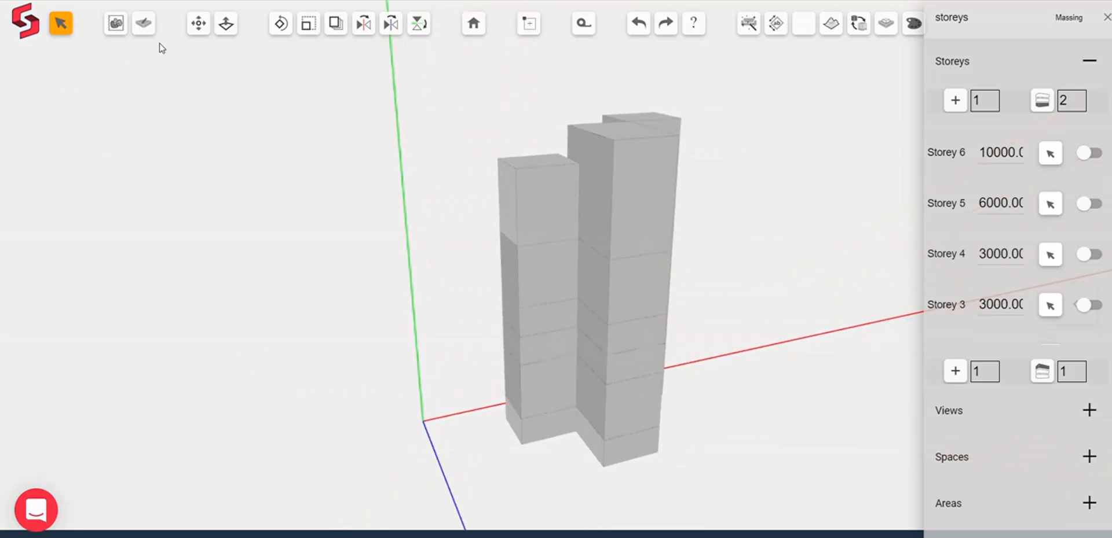
{"action": "left_click", "coordinate": [198, 23]}
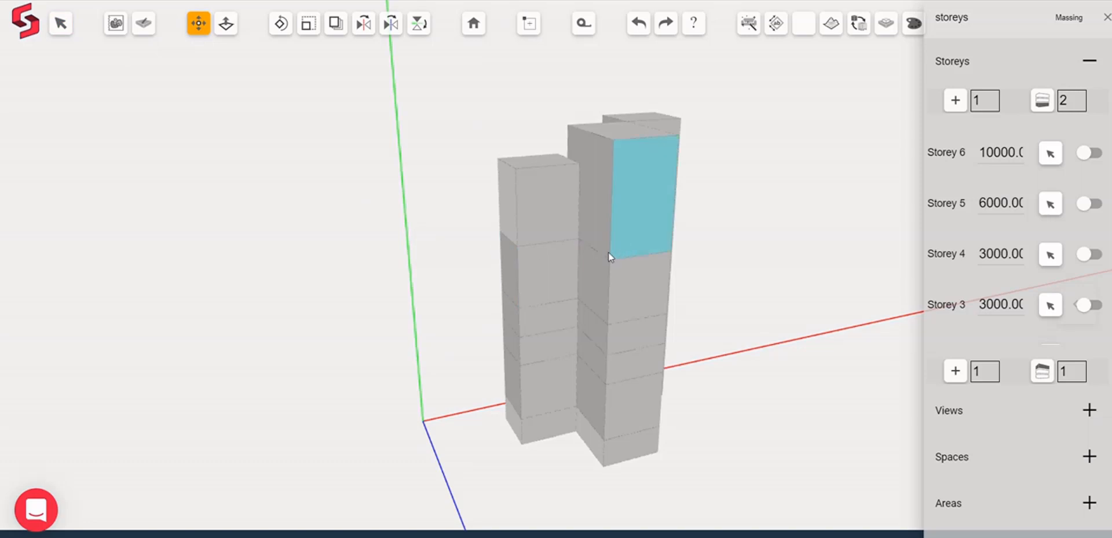
{"action": "left_click_drag", "start_coordinate": [517, 236], "coordinate": [557, 270]}
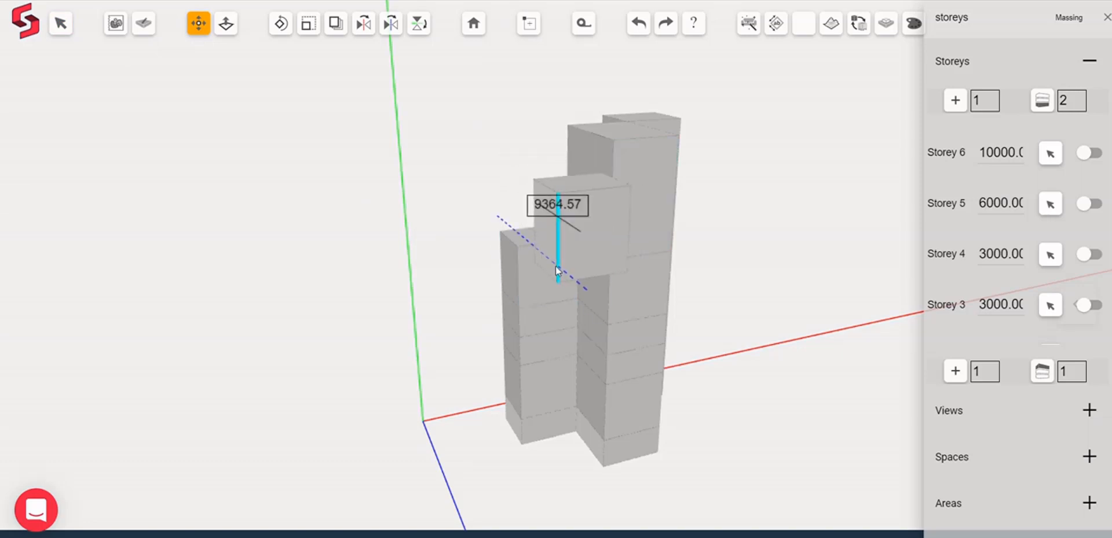
{"action": "type", "text": "5000"}
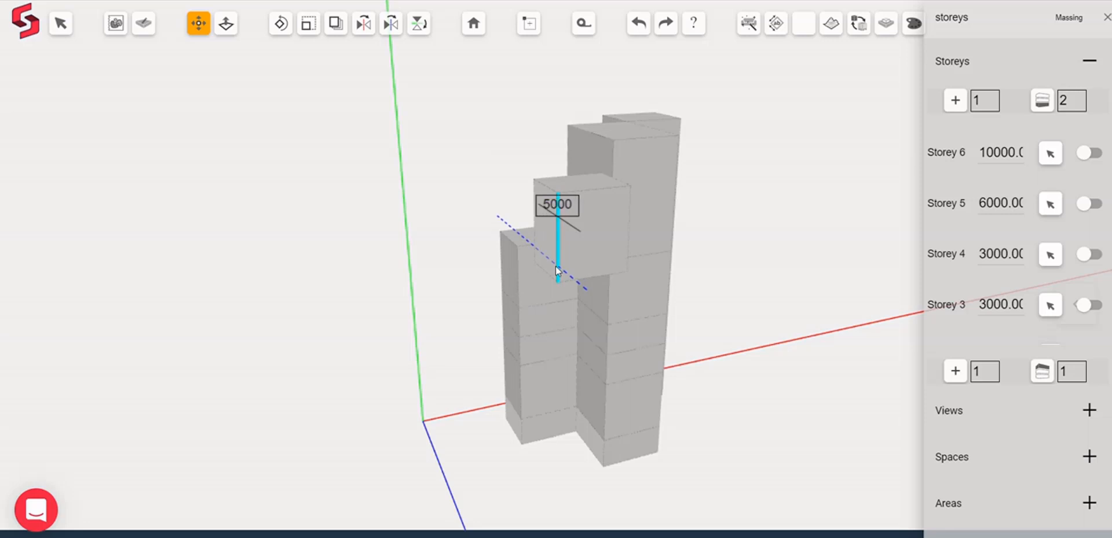
{"action": "key", "text": "Return"}
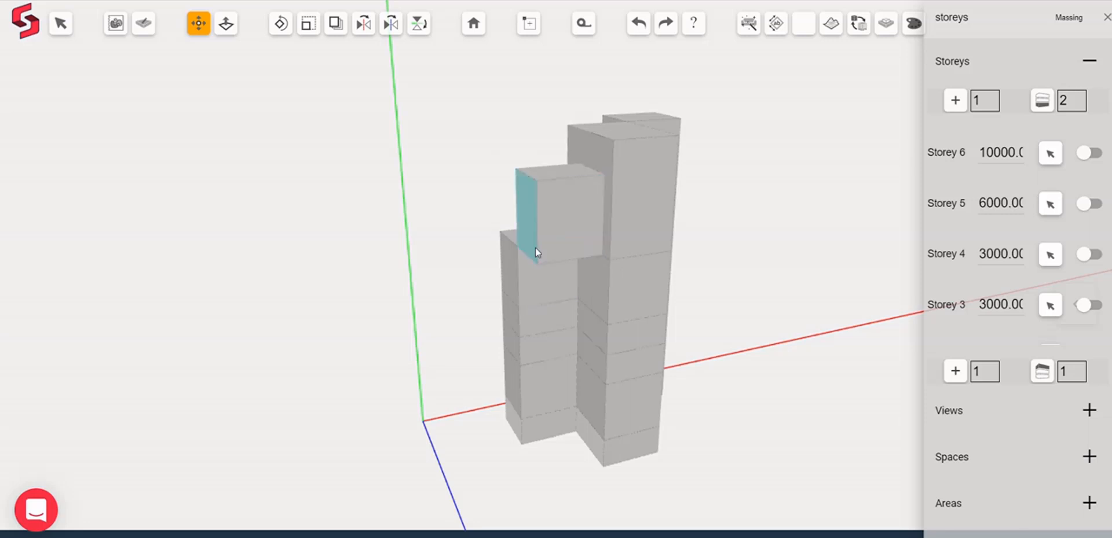
Move the displaced top-storey block 6000 mm vertically downward.
{"action": "left_click", "coordinate": [537, 245]}
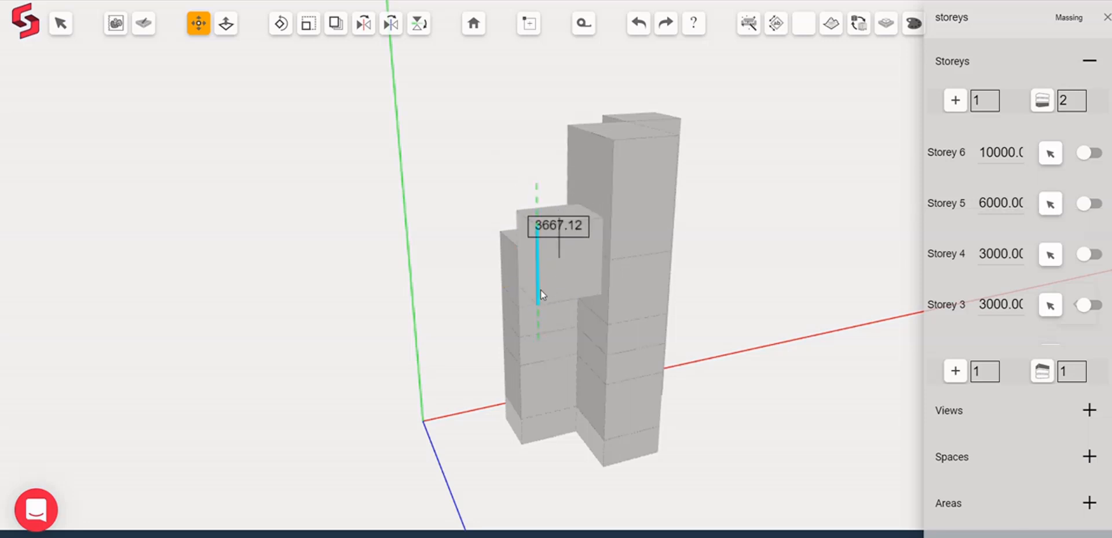
{"action": "type", "text": "6000"}
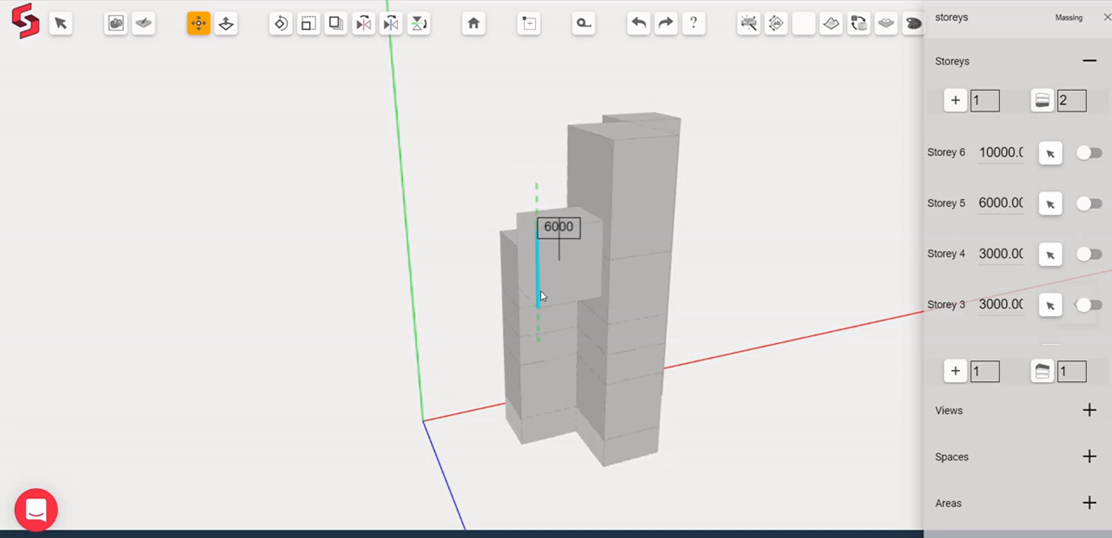
{"action": "key", "text": "Return"}
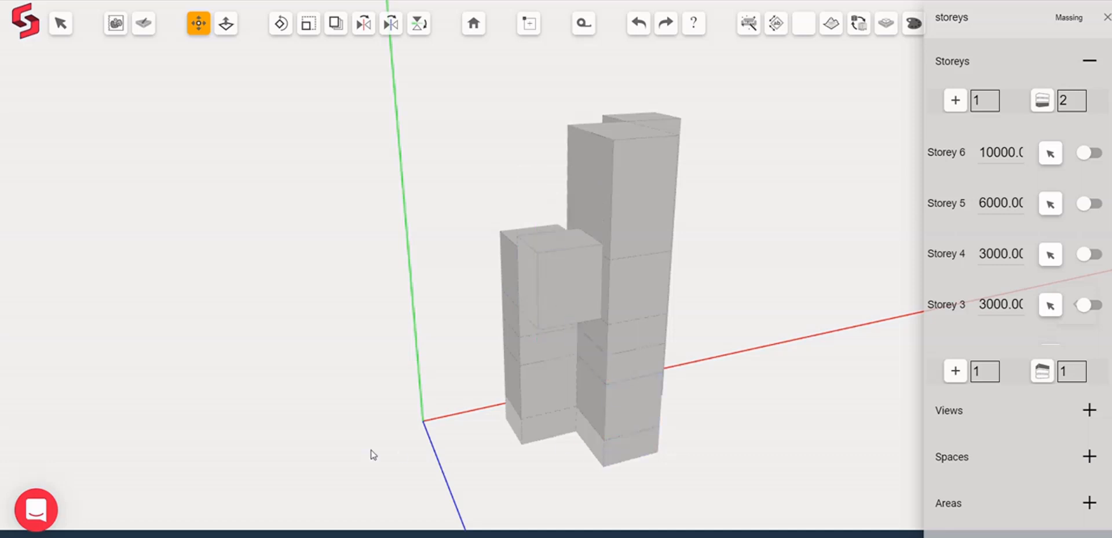
{"action": "left_click_drag", "start_coordinate": [353, 437], "coordinate": [326, 373]}
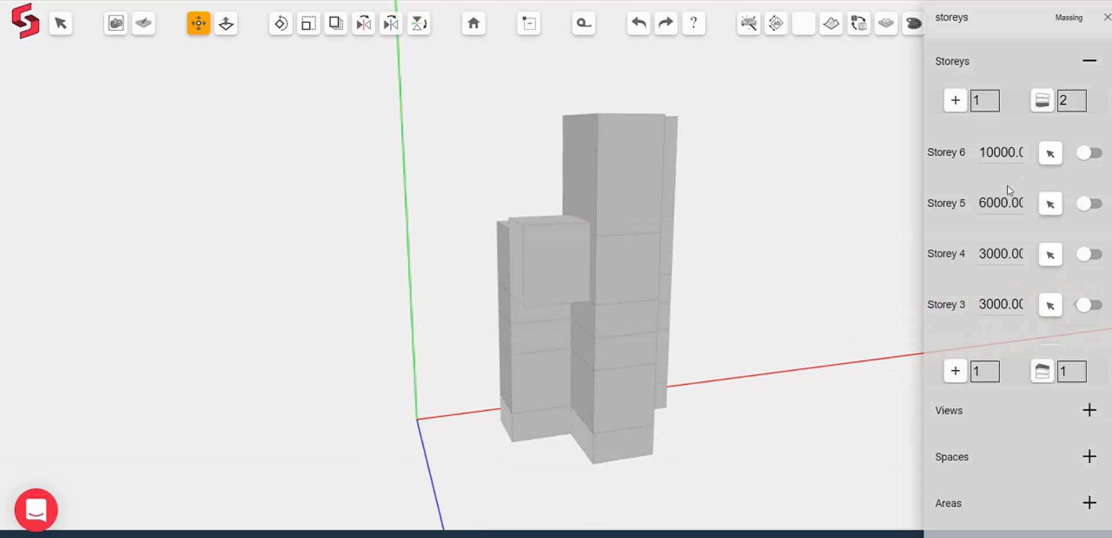
Select all objects on Storey 6 and on Storey 5, examining from several sides which blocks belong to each storey.
{"action": "left_click", "coordinate": [1049, 154]}
{"action": "left_click_drag", "start_coordinate": [846, 271], "coordinate": [673, 185]}
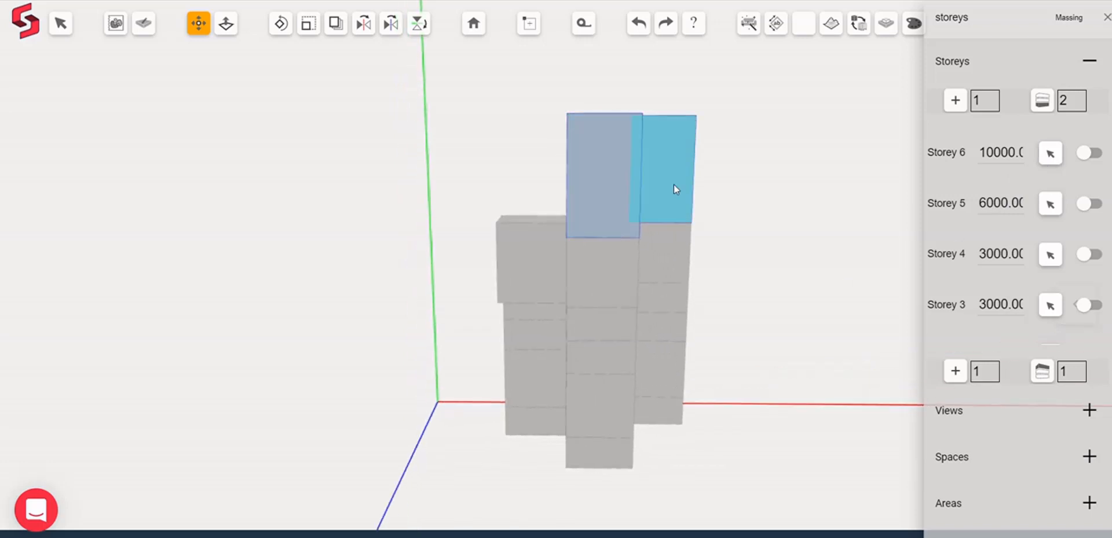
{"action": "left_click_drag", "start_coordinate": [792, 285], "coordinate": [923, 270]}
{"action": "left_click", "coordinate": [1048, 206]}
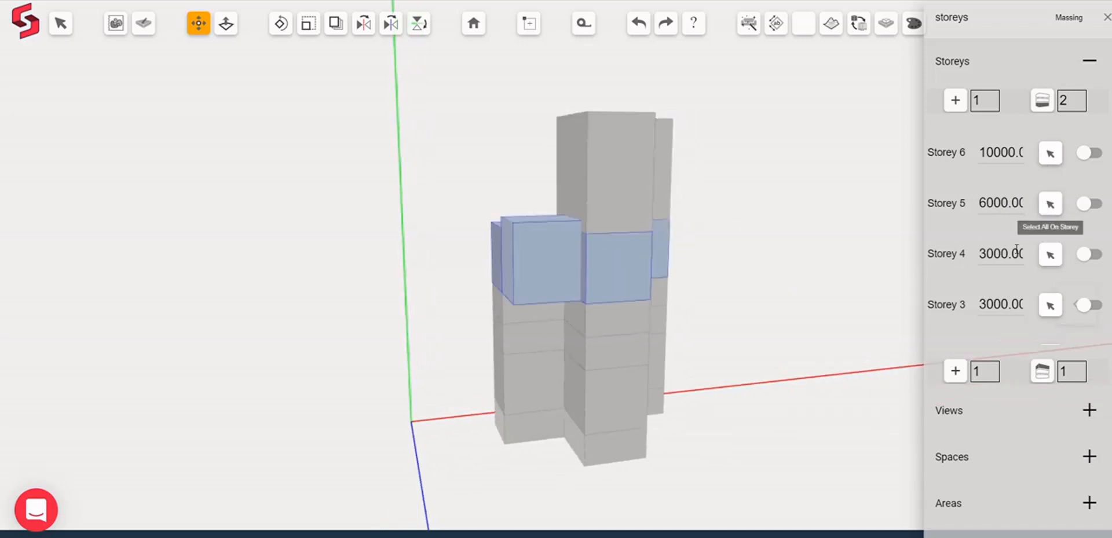
{"action": "left_click_drag", "start_coordinate": [442, 424], "coordinate": [749, 402]}
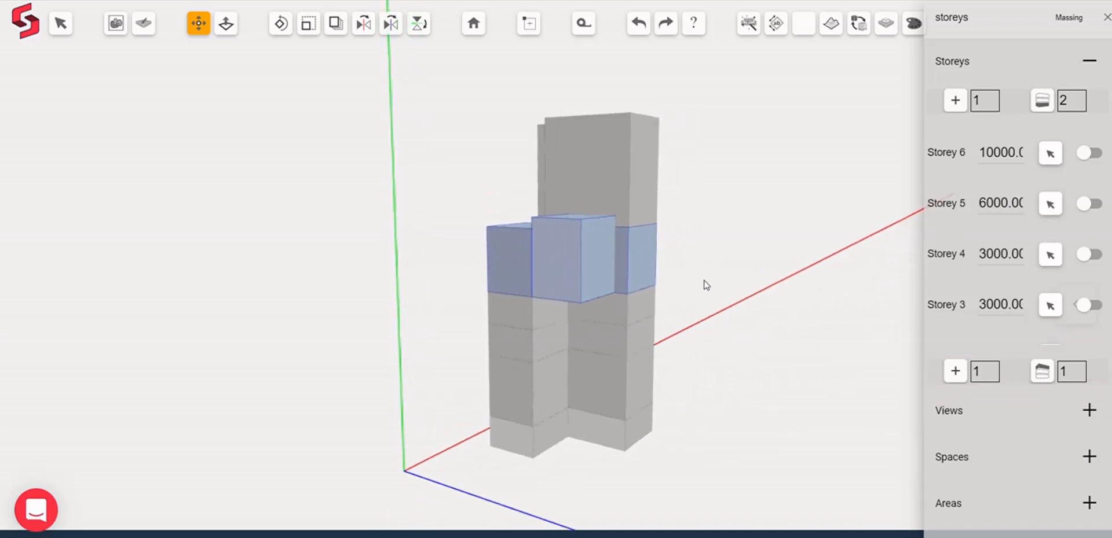
{"action": "left_click_drag", "start_coordinate": [705, 283], "coordinate": [561, 262]}
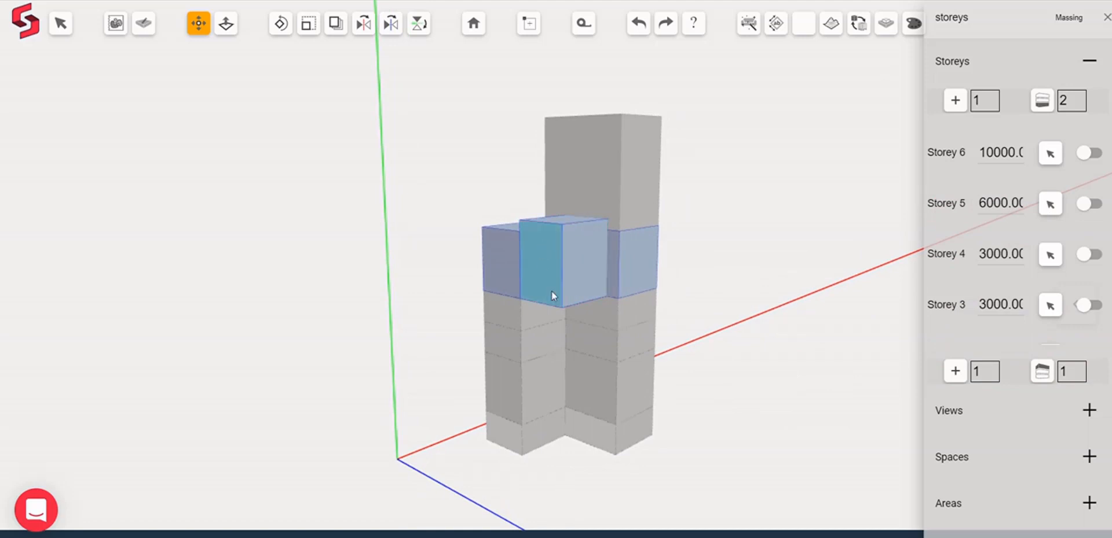
{"action": "left_click_drag", "start_coordinate": [814, 323], "coordinate": [228, 369]}
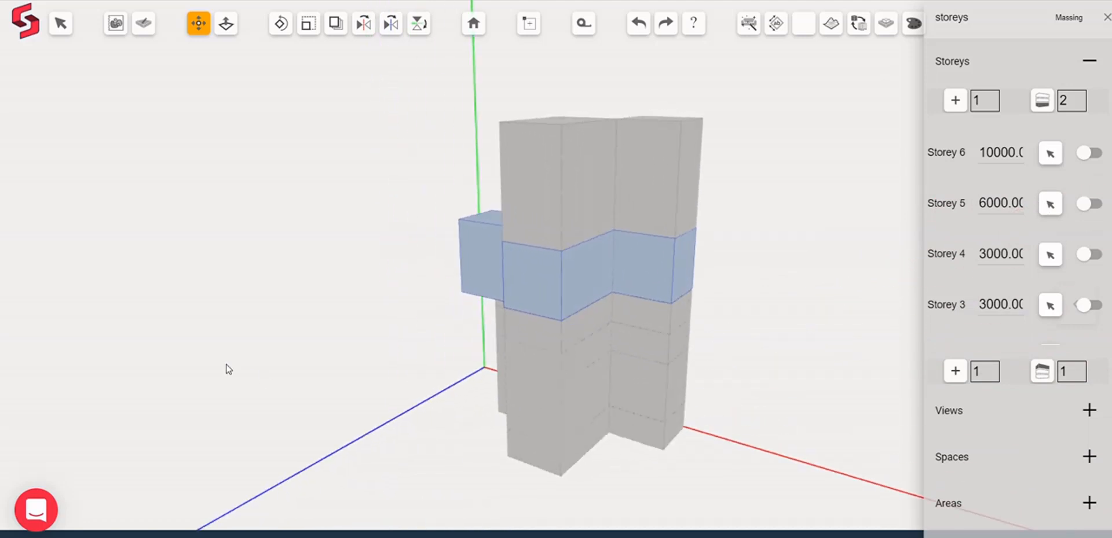
{"action": "left_click", "coordinate": [311, 408]}
Show the storeysBIM project's massing in 3D and convert its blocks to BIM elements.
{"action": "scroll", "coordinate": [361, 382], "scroll_direction": "down", "scroll_amount": 1}
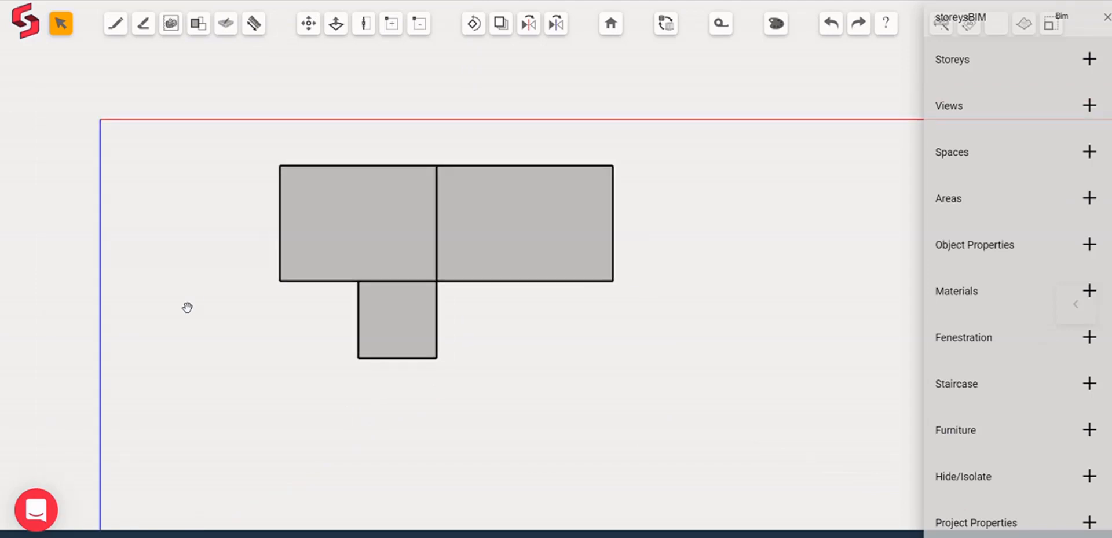
{"action": "left_click", "coordinate": [610, 23]}
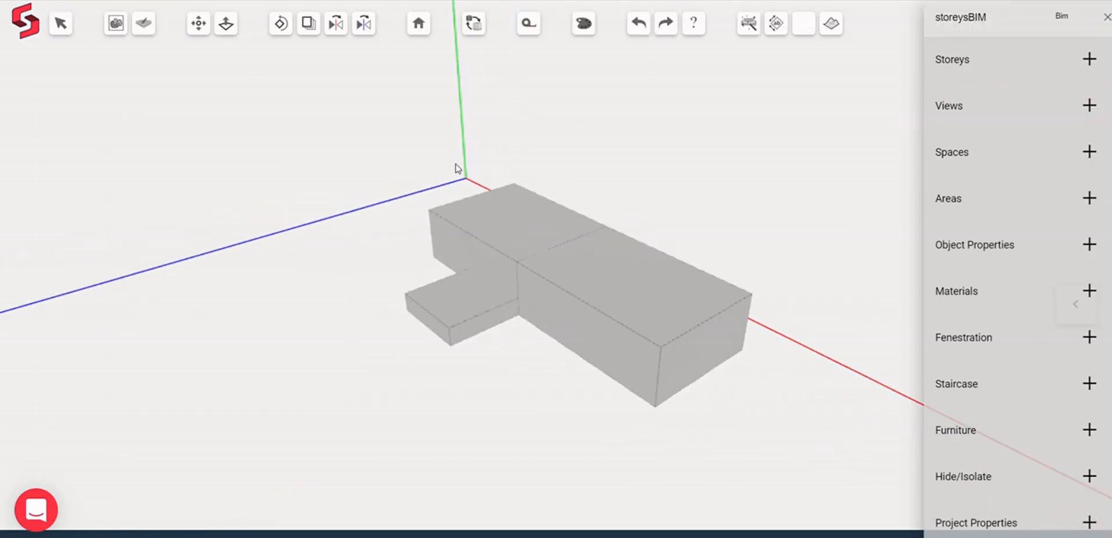
{"action": "left_click", "coordinate": [480, 30]}
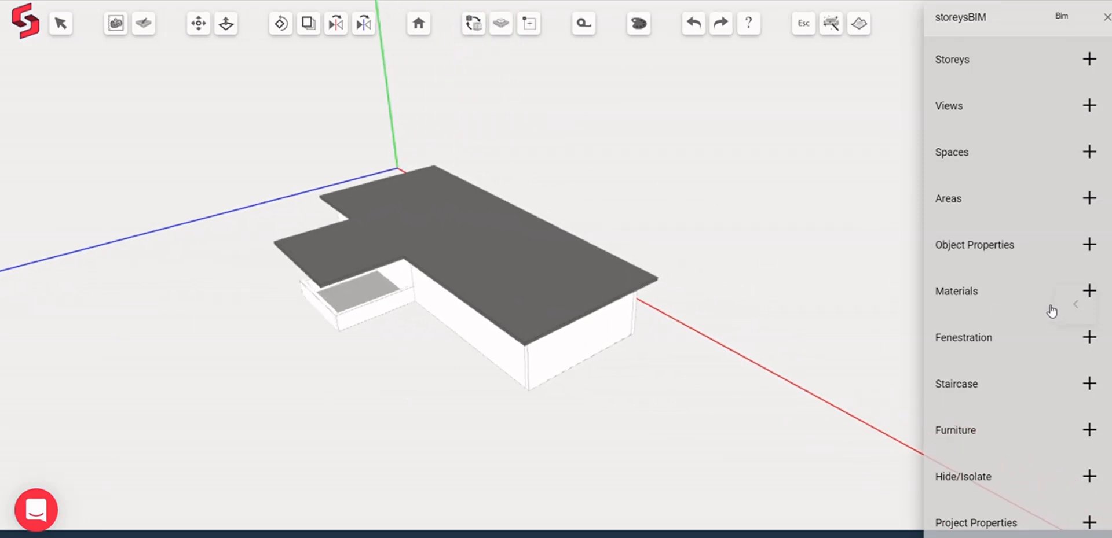
Hide the roof slabs so the rooms are open from above.
{"action": "left_click", "coordinate": [1013, 482]}
{"action": "left_click", "coordinate": [1065, 517]}
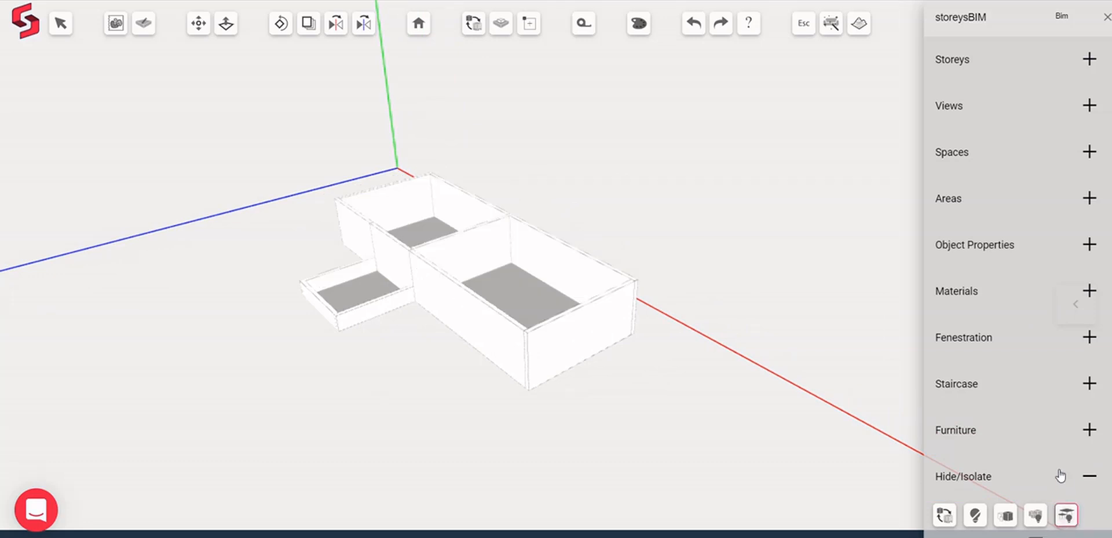
{"action": "left_click", "coordinate": [1060, 476]}
Place single-shutter swing doors in the wall between the two large rooms and in the wall facing the small room.
{"action": "left_click", "coordinate": [1007, 341]}
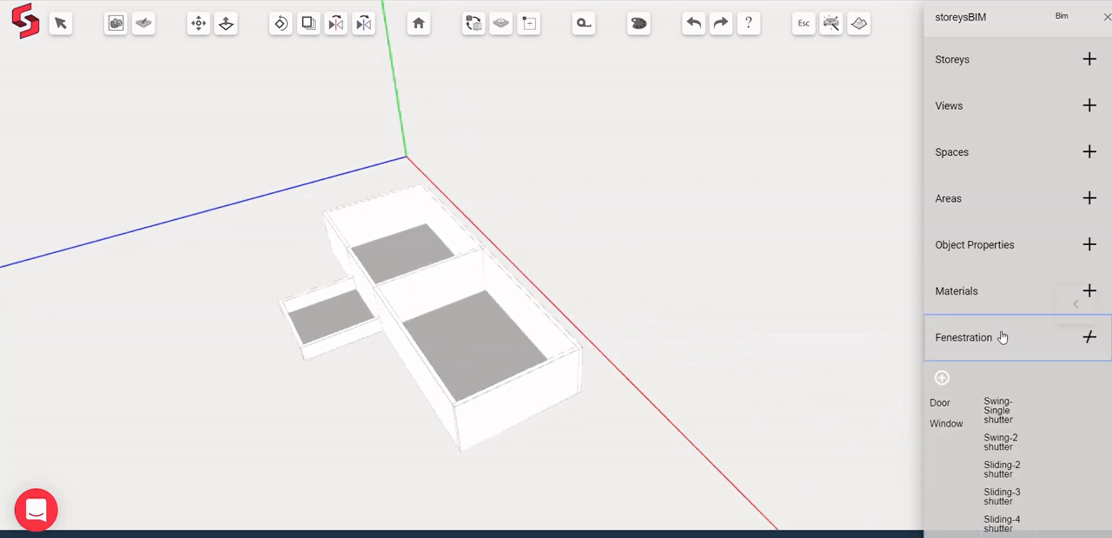
{"action": "left_click", "coordinate": [943, 262]}
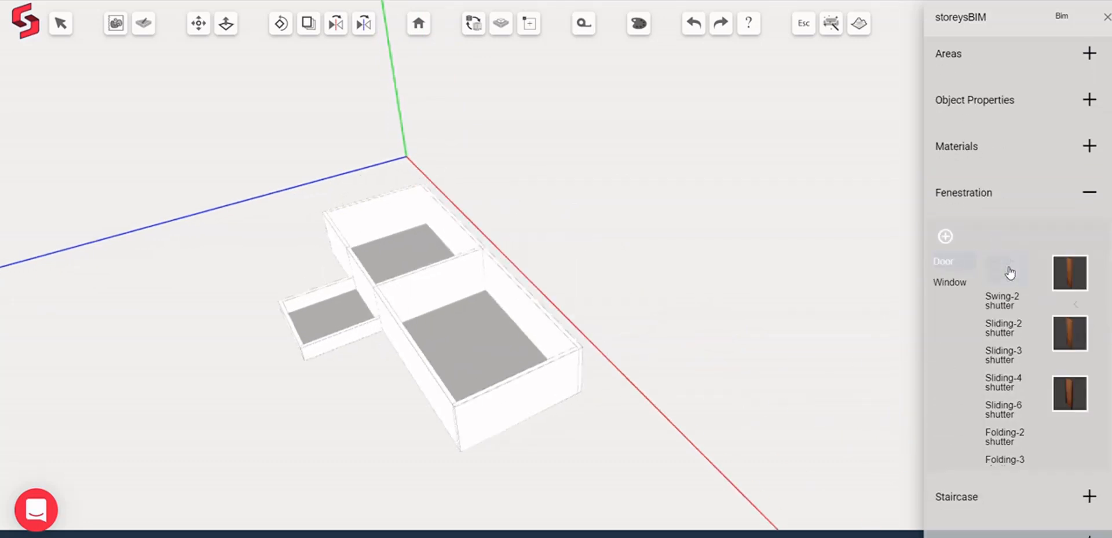
{"action": "left_click", "coordinate": [1070, 273]}
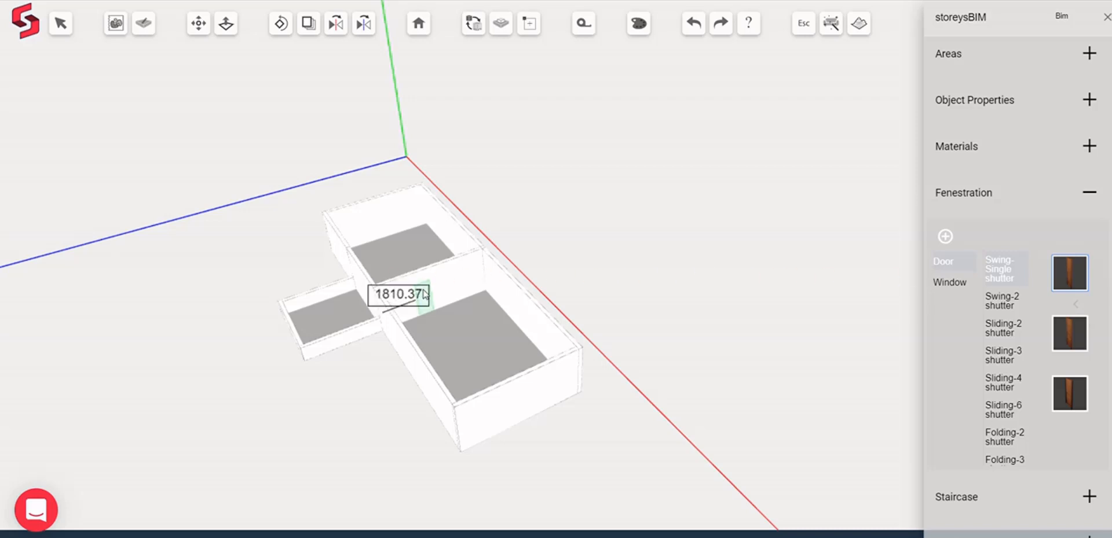
{"action": "left_click", "coordinate": [424, 297]}
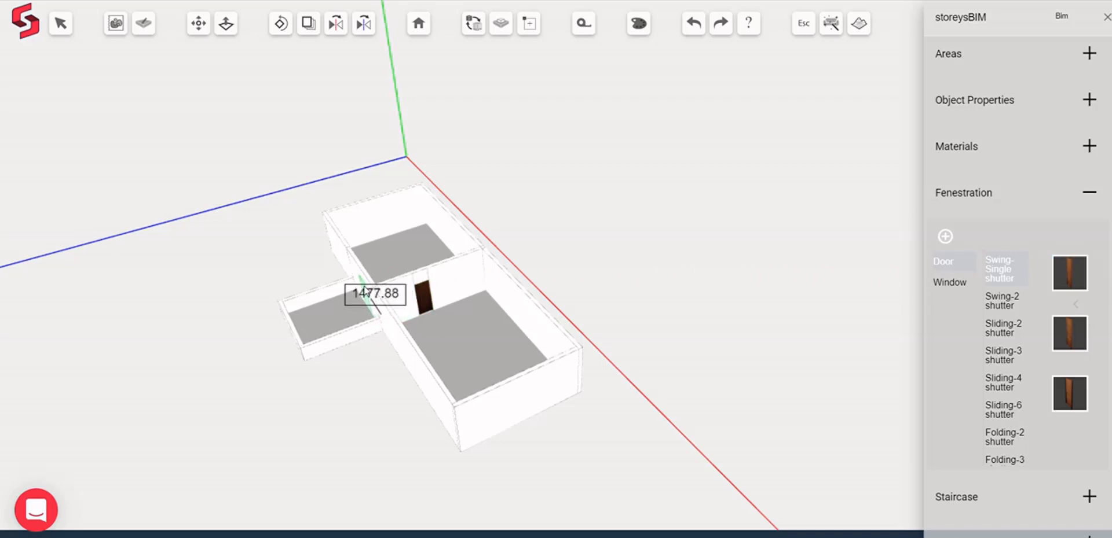
{"action": "left_click", "coordinate": [366, 292]}
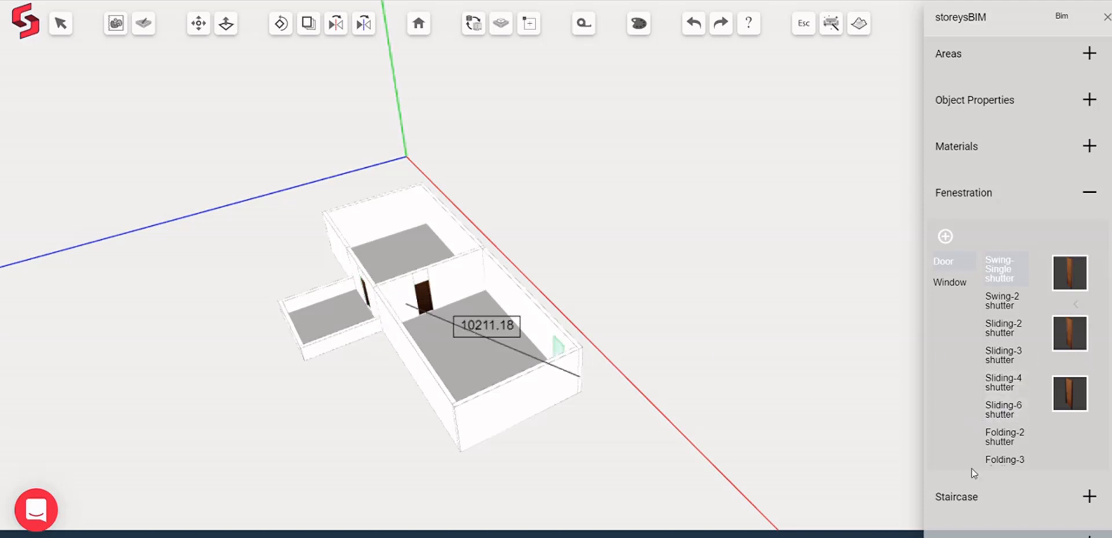
Place three fixed windows, one in each end wall and one in the long side wall along the red axis.
{"action": "left_click", "coordinate": [961, 284]}
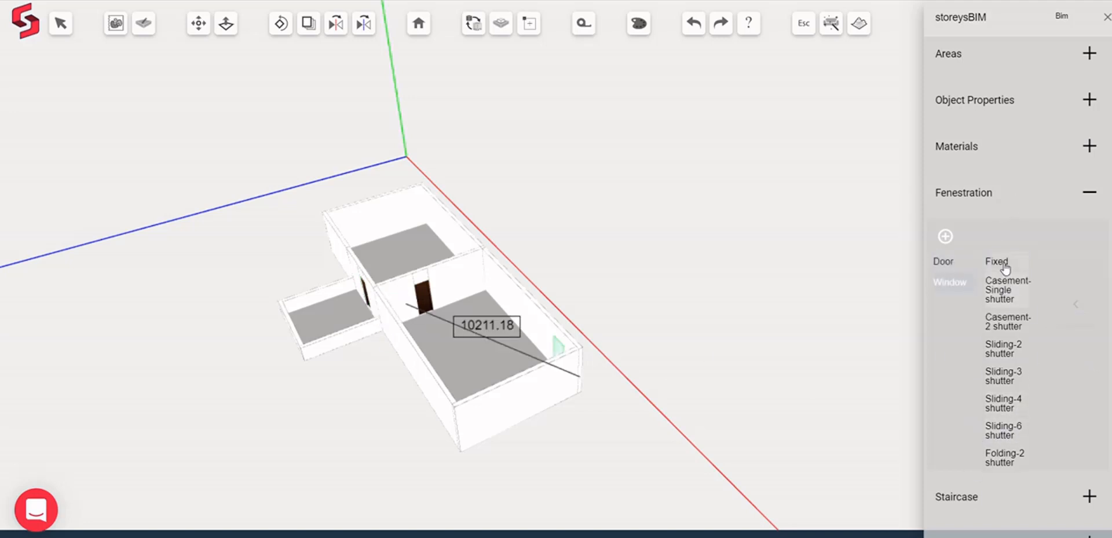
{"action": "left_click", "coordinate": [1070, 346]}
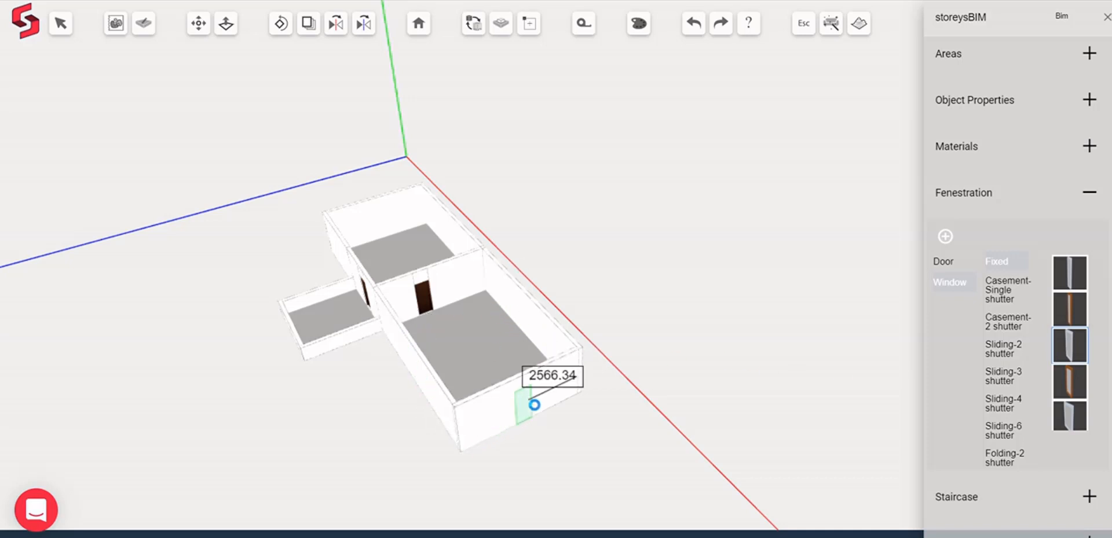
{"action": "left_click", "coordinate": [518, 396]}
{"action": "left_click", "coordinate": [532, 324]}
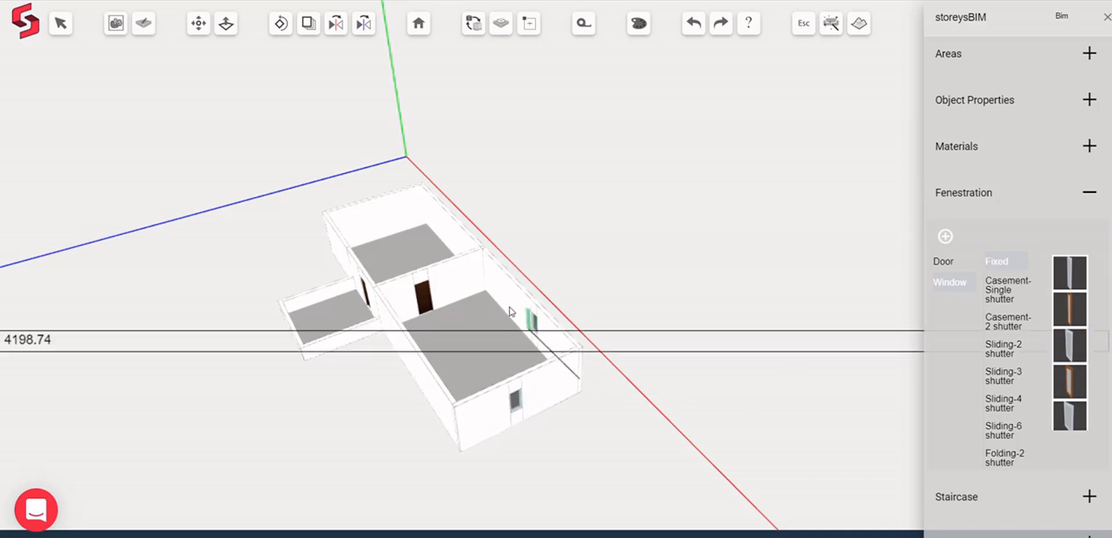
{"action": "left_click", "coordinate": [398, 219]}
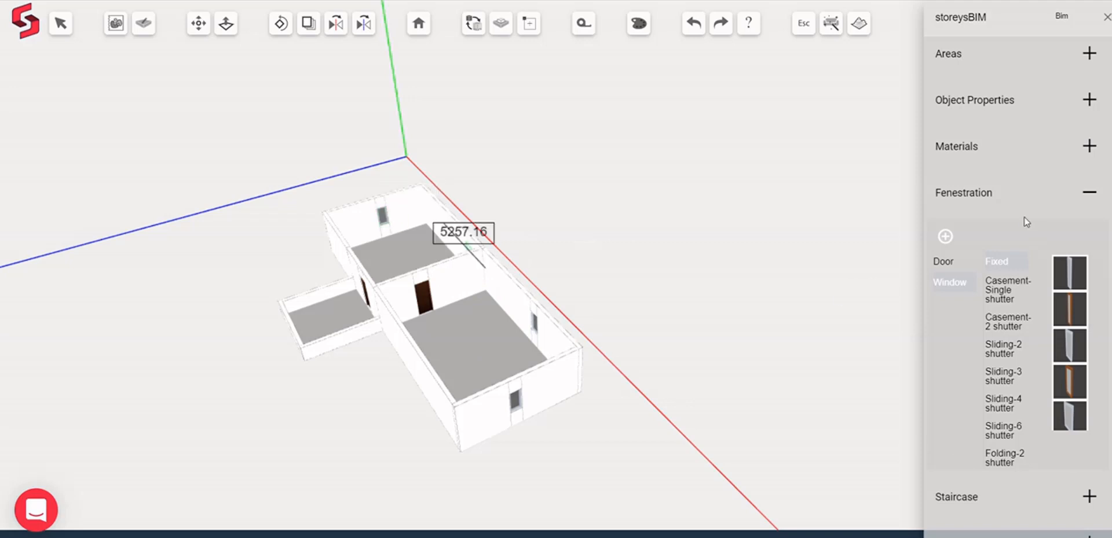
Place a two-flight staircase with a landing in the larger room and end the placement.
{"action": "left_click", "coordinate": [1017, 197]}
{"action": "left_click", "coordinate": [1005, 392]}
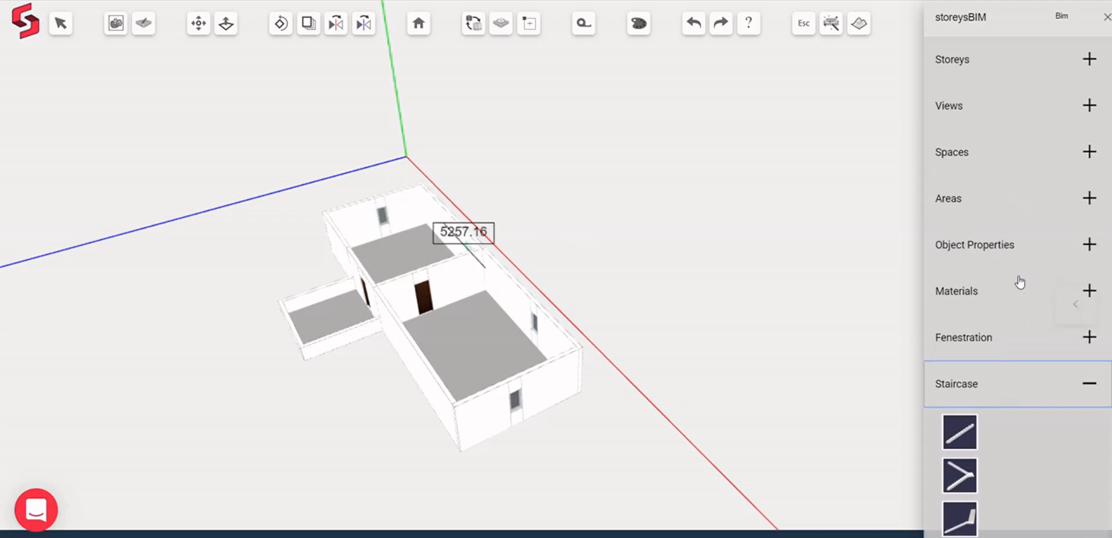
{"action": "scroll", "coordinate": [1017, 281], "scroll_direction": "down", "scroll_amount": 1}
{"action": "left_click", "coordinate": [960, 408]}
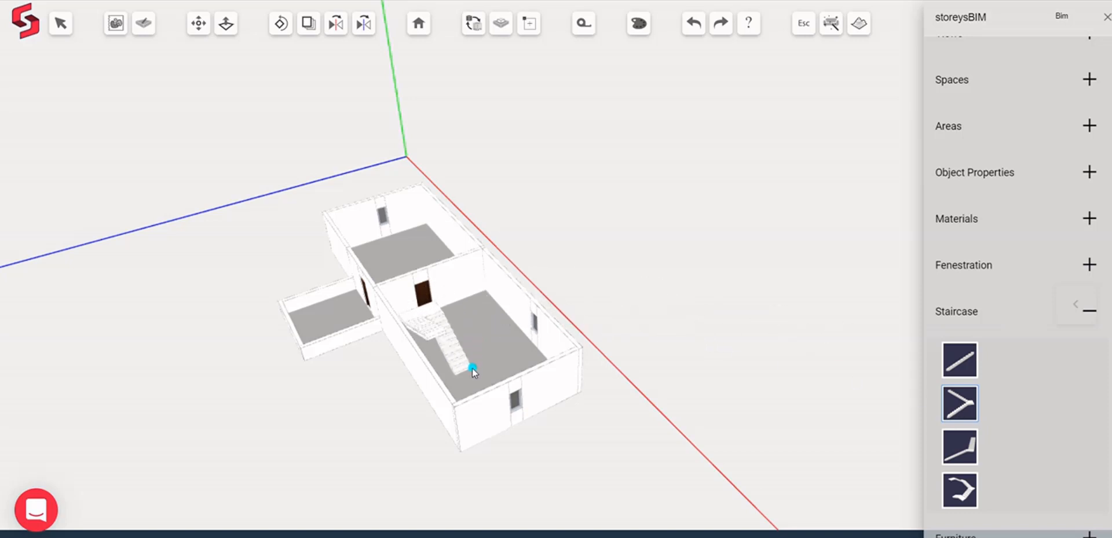
{"action": "left_click", "coordinate": [472, 368]}
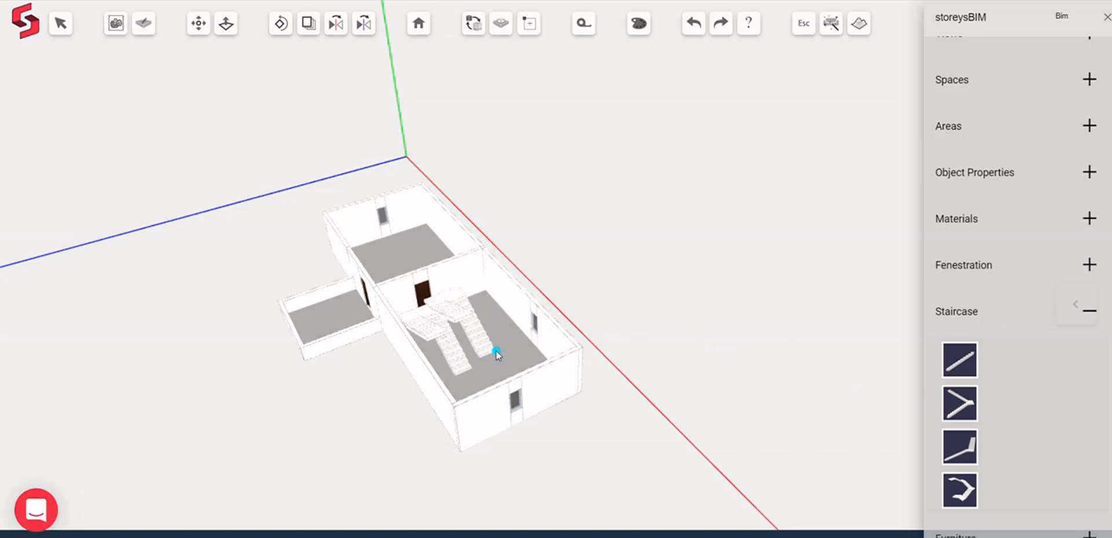
{"action": "left_click", "coordinate": [60, 23]}
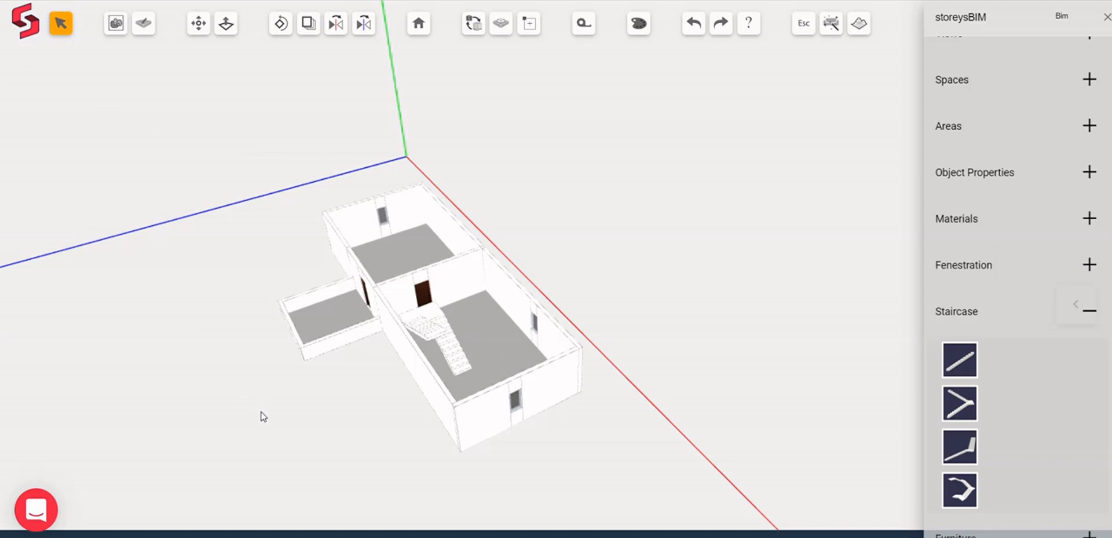
Unhide the hidden roof slabs so the storey is covered again.
{"action": "left_click_drag", "start_coordinate": [264, 416], "coordinate": [429, 375]}
{"action": "left_click", "coordinate": [1072, 312]}
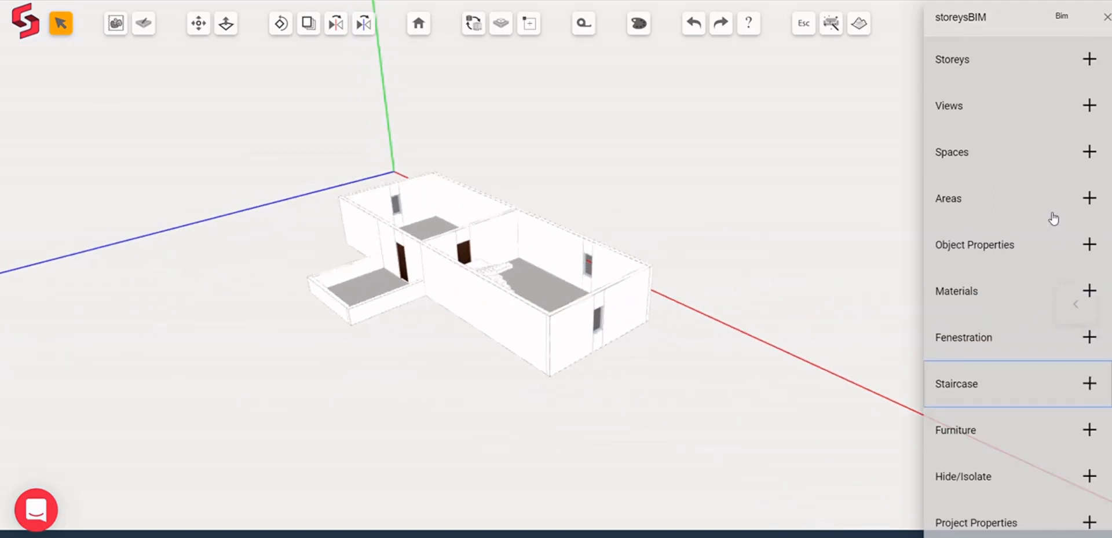
{"action": "left_click", "coordinate": [1030, 485]}
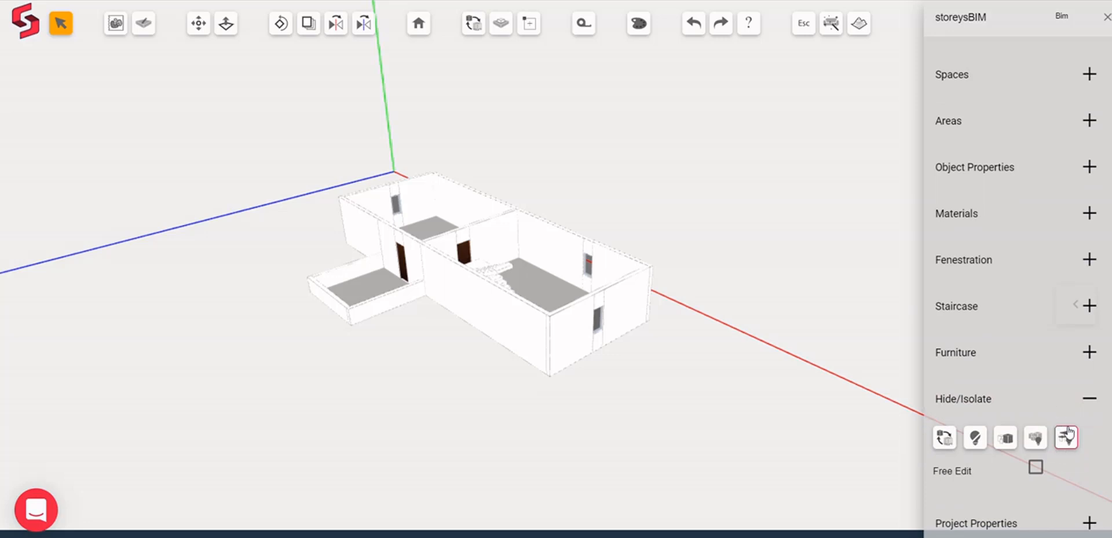
{"action": "left_click", "coordinate": [1066, 439]}
{"action": "left_click", "coordinate": [1045, 417]}
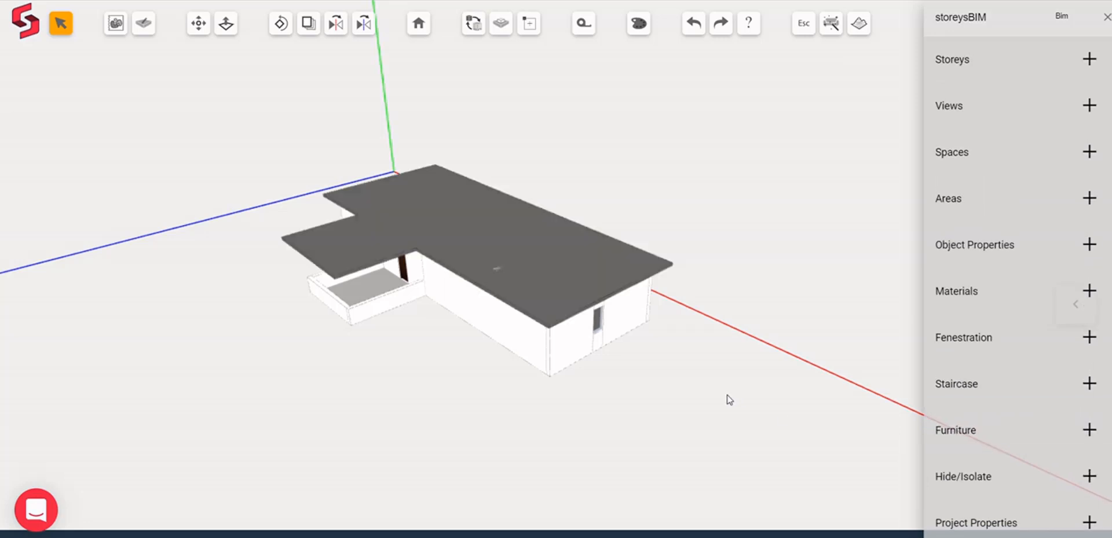
Select all elements of Storey 1 and add the roof slab to the selection.
{"action": "middle_click_drag", "start_coordinate": [727, 400], "coordinate": [770, 387]}
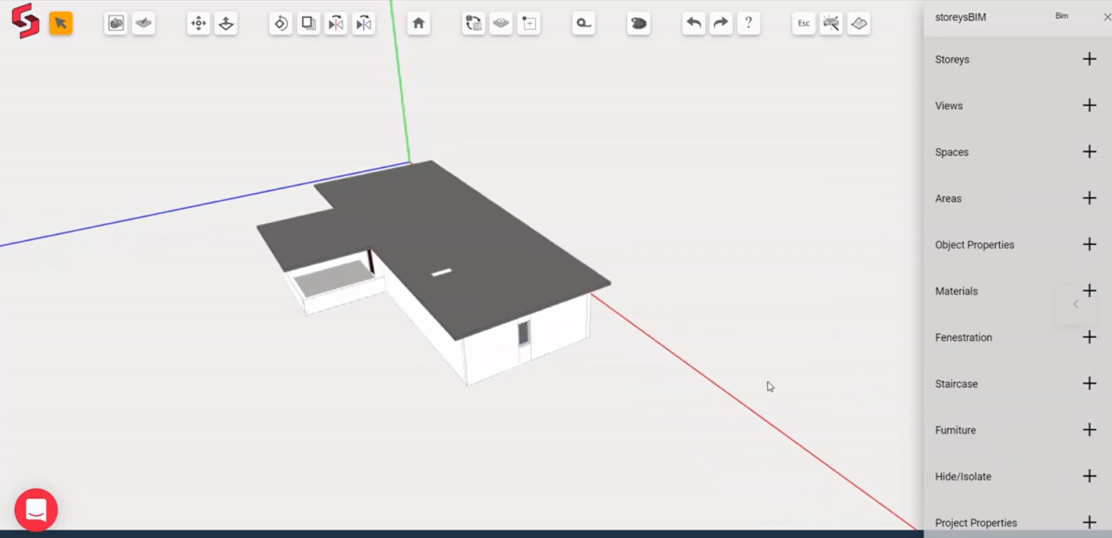
{"action": "left_click", "coordinate": [988, 79]}
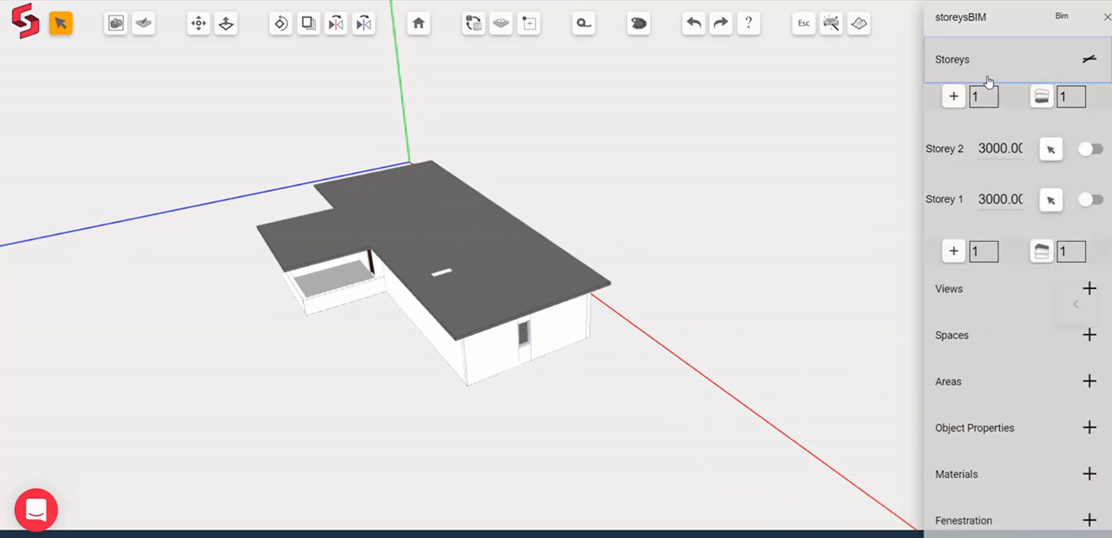
{"action": "left_click", "coordinate": [1049, 203]}
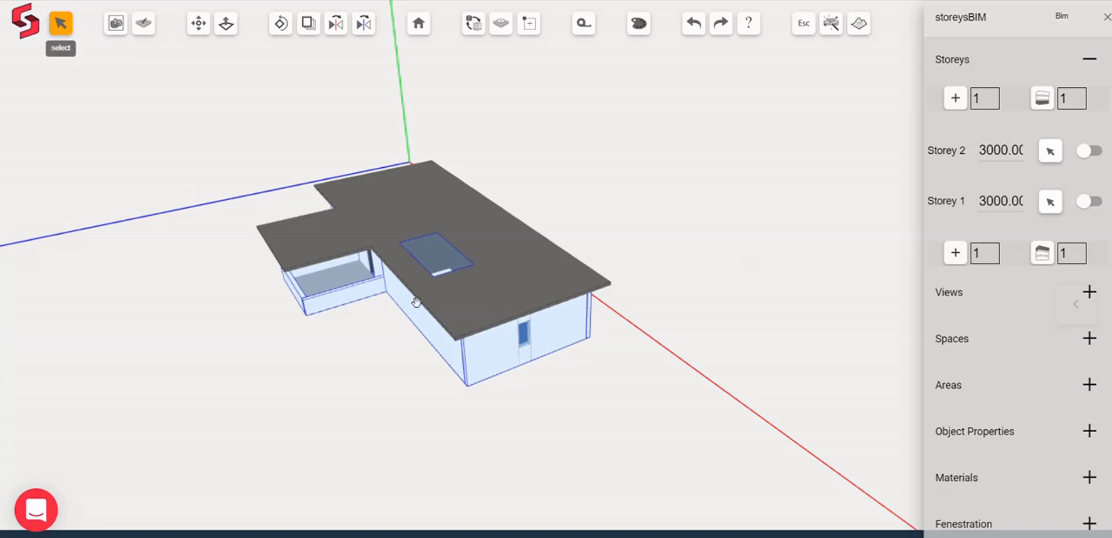
{"action": "left_click", "coordinate": [529, 294]}
{"action": "left_click_drag", "start_coordinate": [501, 466], "coordinate": [579, 399]}
{"action": "scroll", "coordinate": [829, 259], "scroll_direction": "down", "scroll_amount": 2}
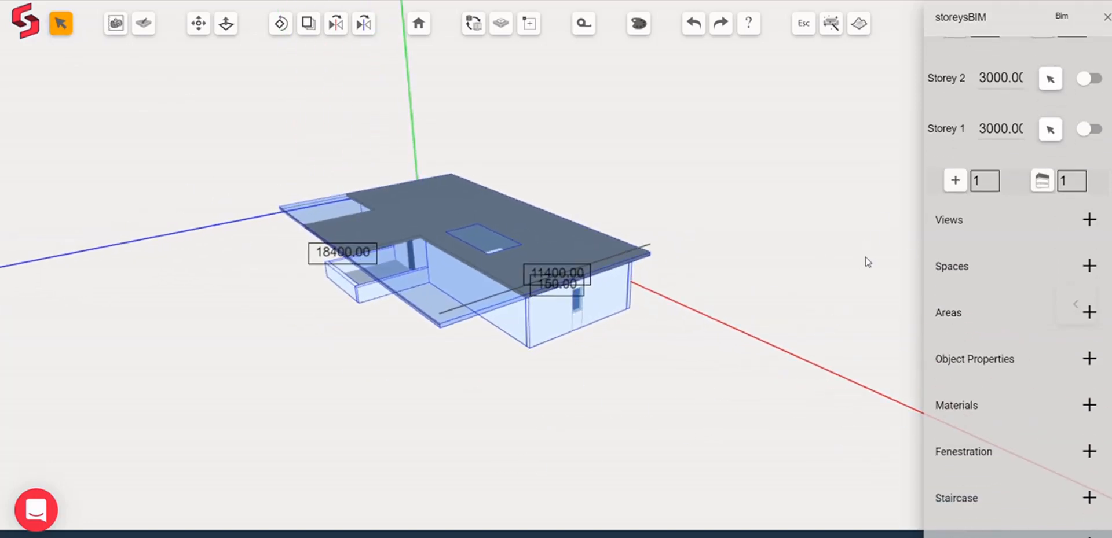
Copy the selected storey elements and slab upwards 5 times.
{"action": "scroll", "coordinate": [1038, 149], "scroll_direction": "up", "scroll_amount": 2}
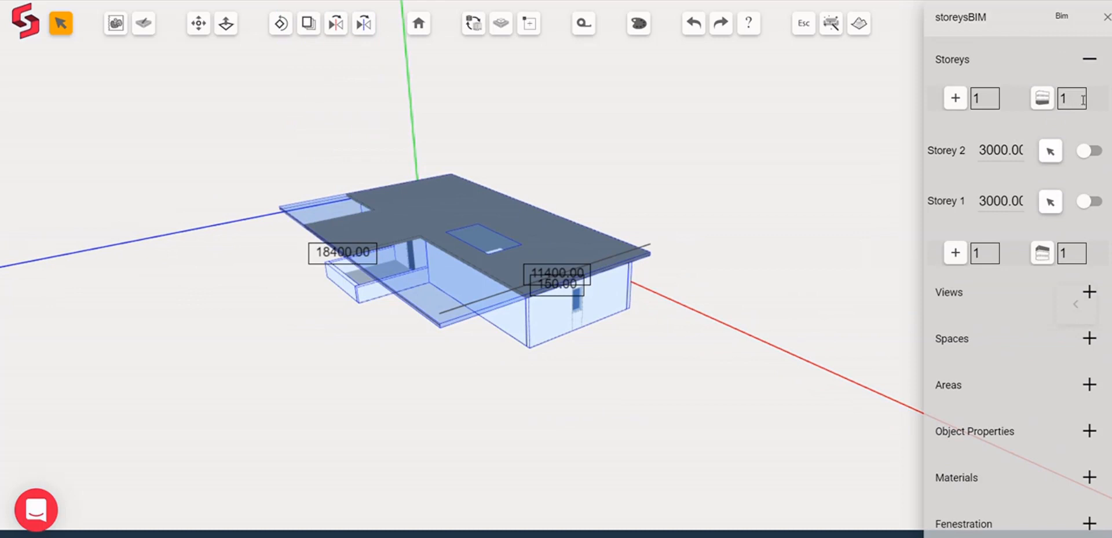
{"action": "left_click", "coordinate": [1043, 99]}
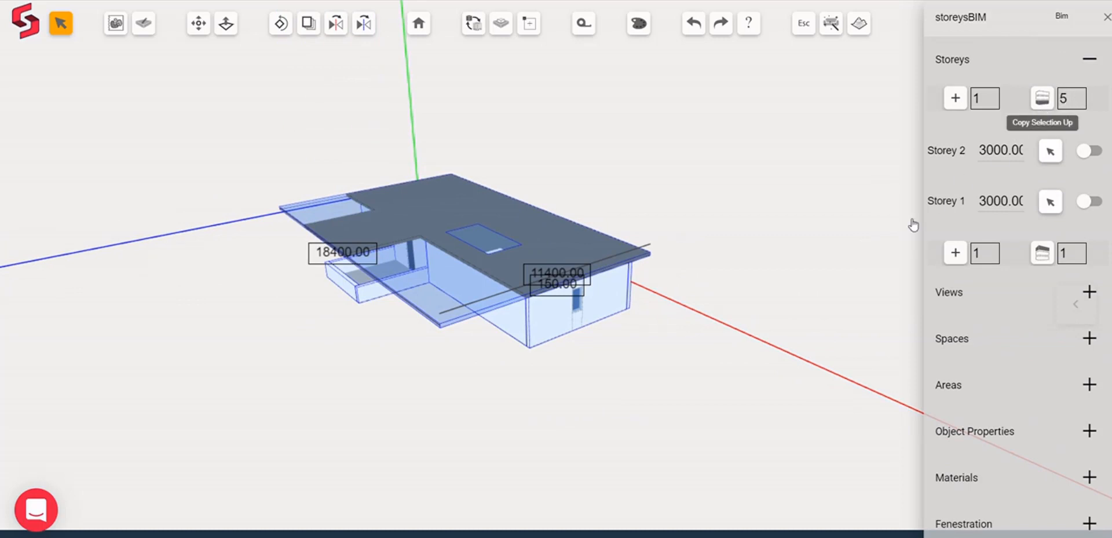
{"action": "left_click_drag", "start_coordinate": [652, 367], "coordinate": [678, 385]}
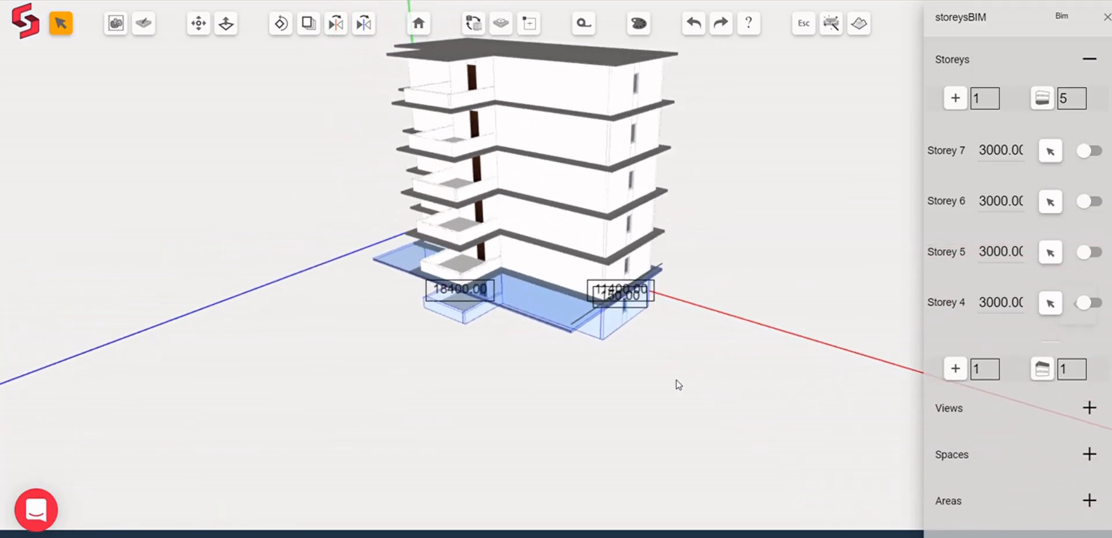
Copy the same selection downwards 2 times to form the lower storeys and clear the selection.
{"action": "left_click_drag", "start_coordinate": [762, 363], "coordinate": [804, 301]}
{"action": "scroll", "coordinate": [1014, 282], "scroll_direction": "down", "scroll_amount": 2}
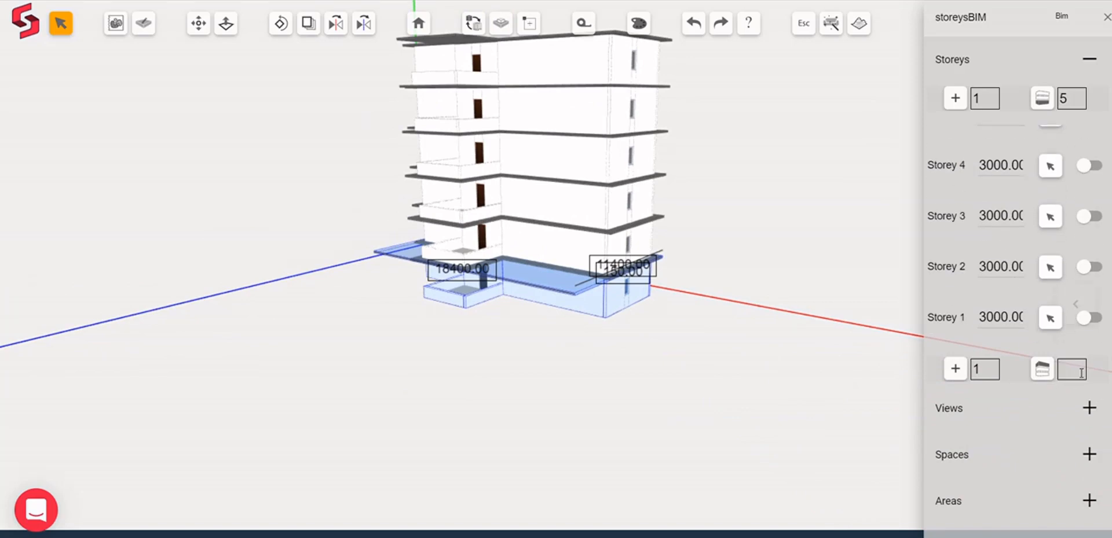
{"action": "left_click", "coordinate": [1045, 375]}
{"action": "left_click_drag", "start_coordinate": [554, 464], "coordinate": [456, 435]}
{"action": "scroll", "coordinate": [480, 435], "scroll_direction": "up", "scroll_amount": 3}
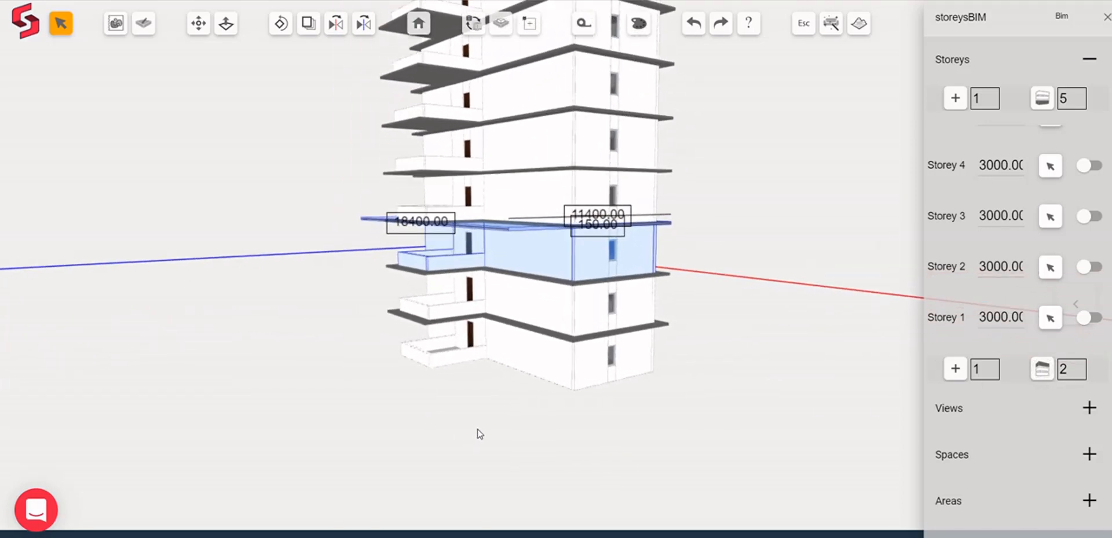
{"action": "scroll", "coordinate": [978, 290], "scroll_direction": "down", "scroll_amount": 2}
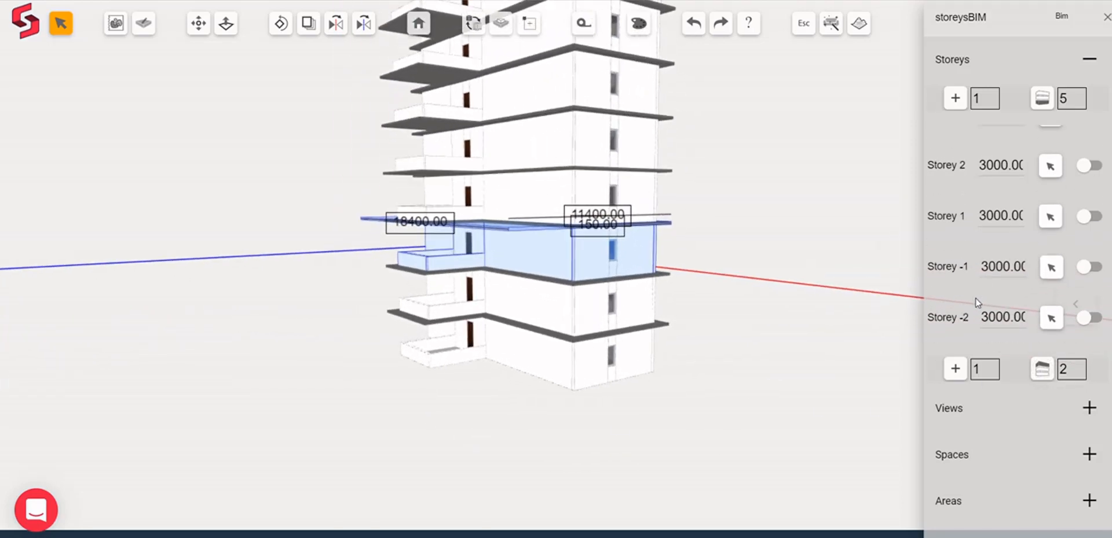
{"action": "left_click_drag", "start_coordinate": [289, 420], "coordinate": [394, 440]}
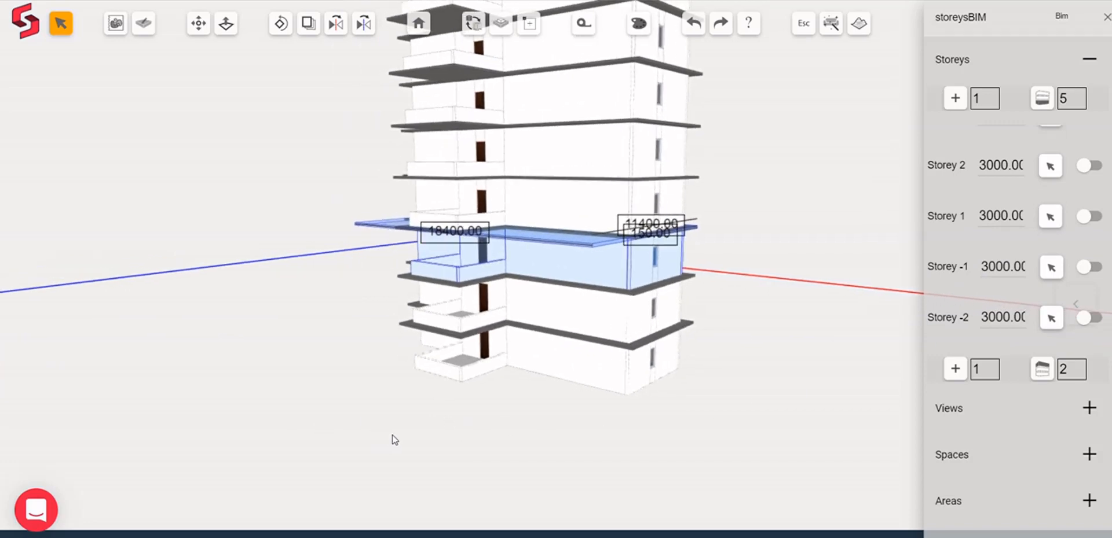
{"action": "left_click", "coordinate": [617, 425]}
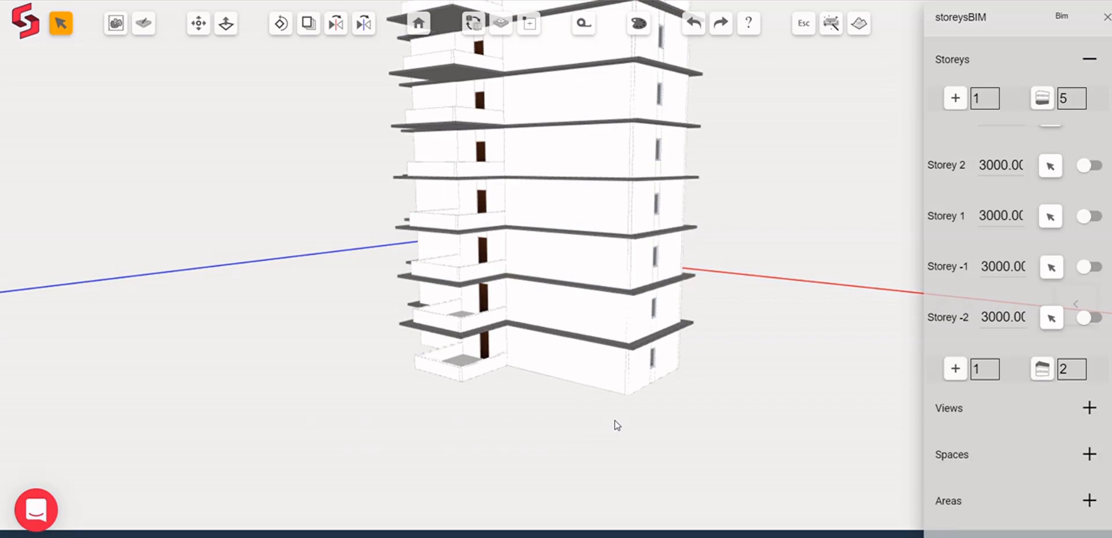